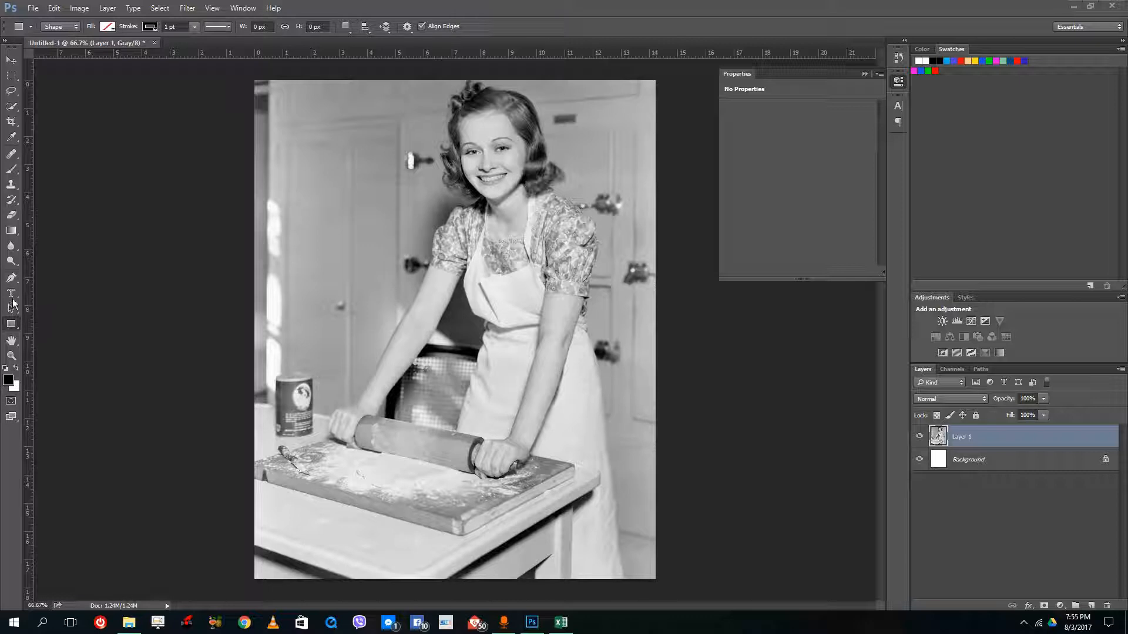
# - Switch to the Pen tool and set it to draw paths instead of shapes
pyautogui.moveTo(10, 281); pyautogui.dragTo(57, 278)
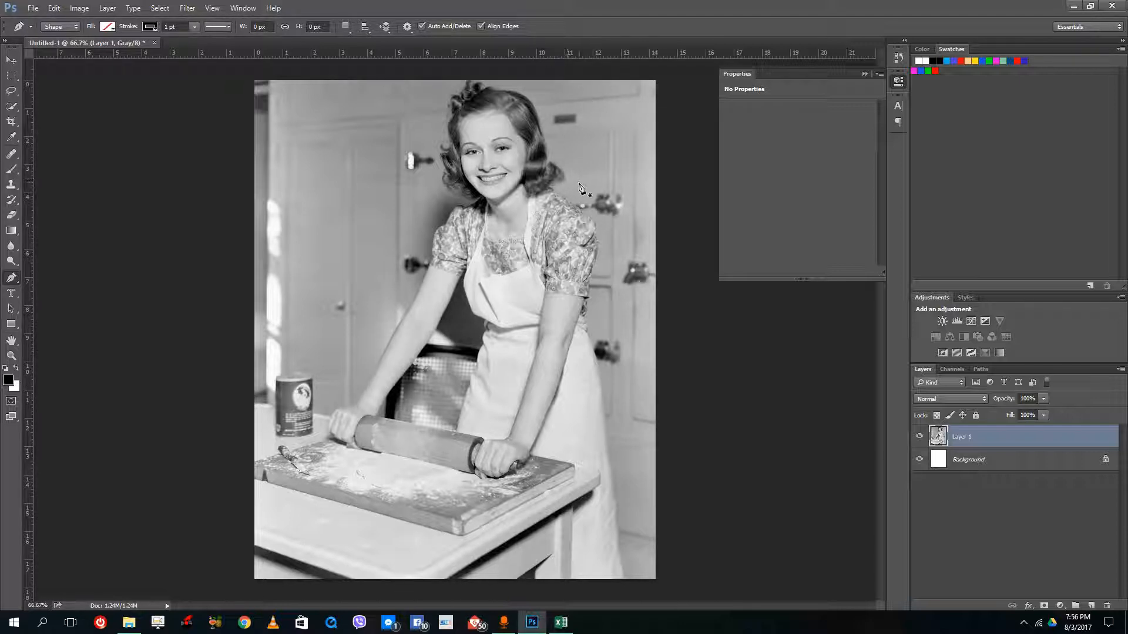
pyautogui.scroll(8, 589, 110)
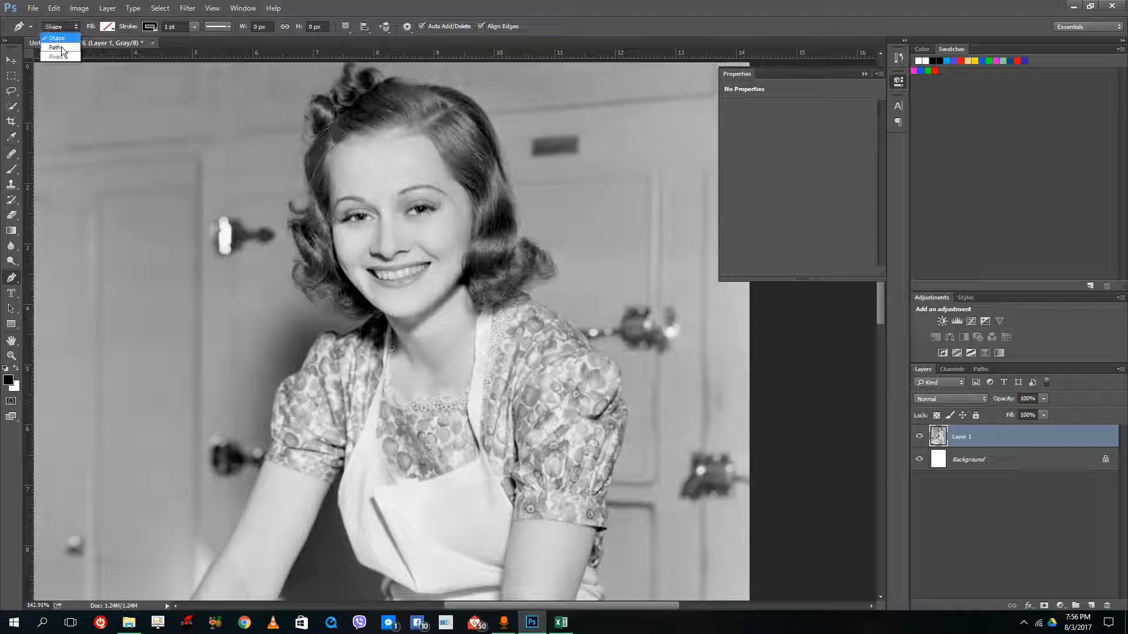
pyautogui.click(56, 47)
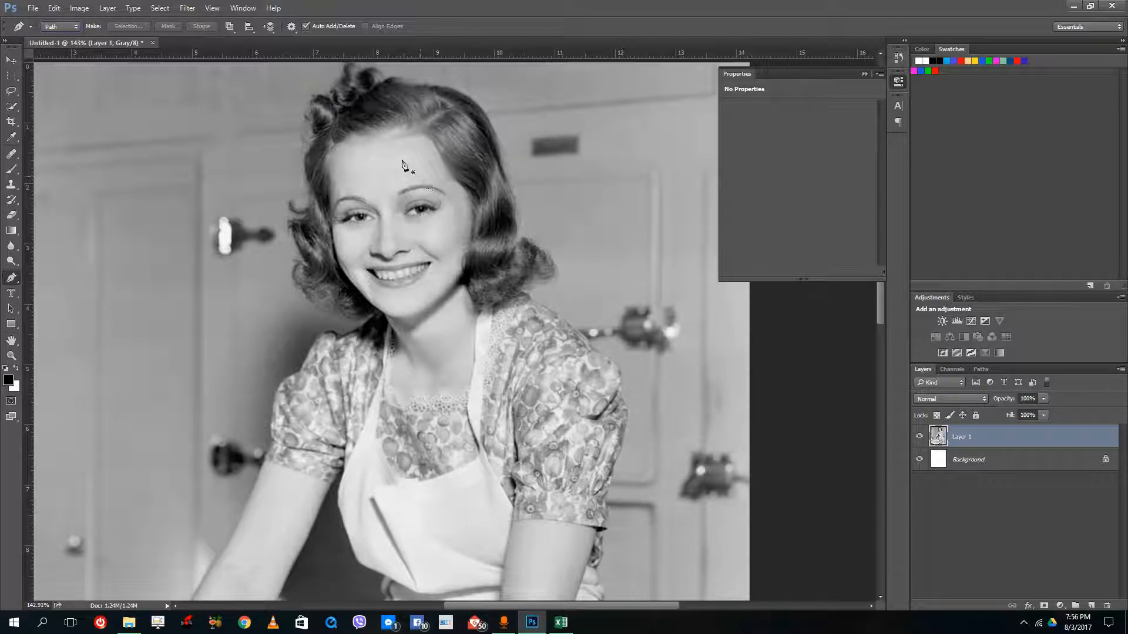
pyautogui.click(369, 138)
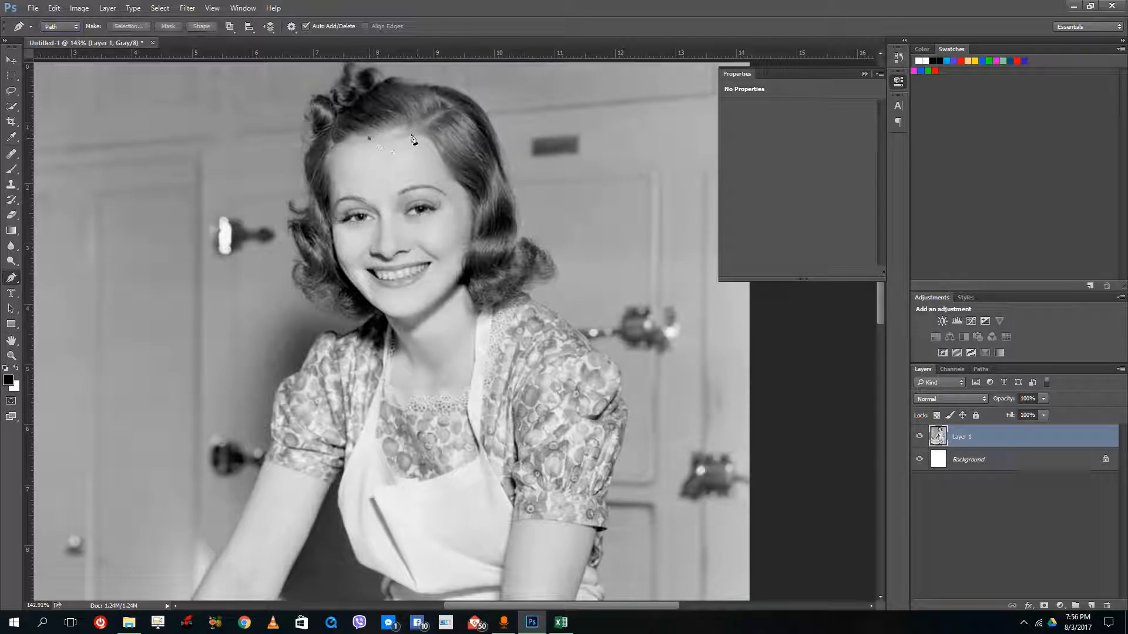
pyautogui.hotkey('ctrl', 'z')
pyautogui.moveTo(399, 139); pyautogui.dragTo(406, 141)
pyautogui.keyDown('alt'); pyautogui.click(404, 134); pyautogui.keyUp('alt')
pyautogui.click(431, 146)
pyautogui.click(447, 170)
pyautogui.hotkey('alt', 'z')
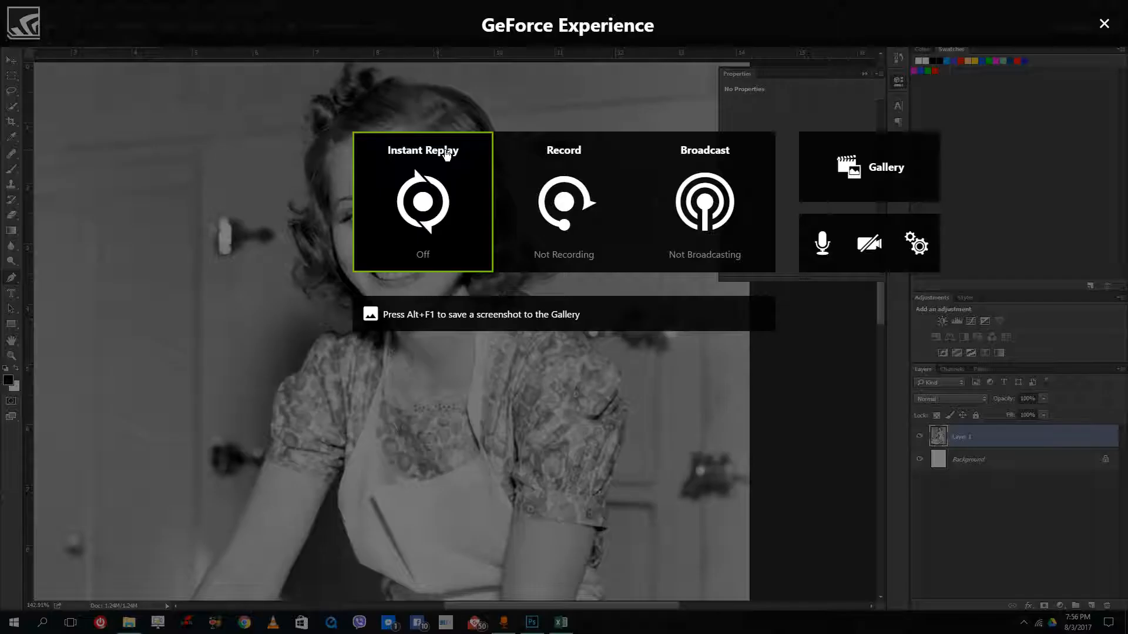
pyautogui.click(1103, 23)
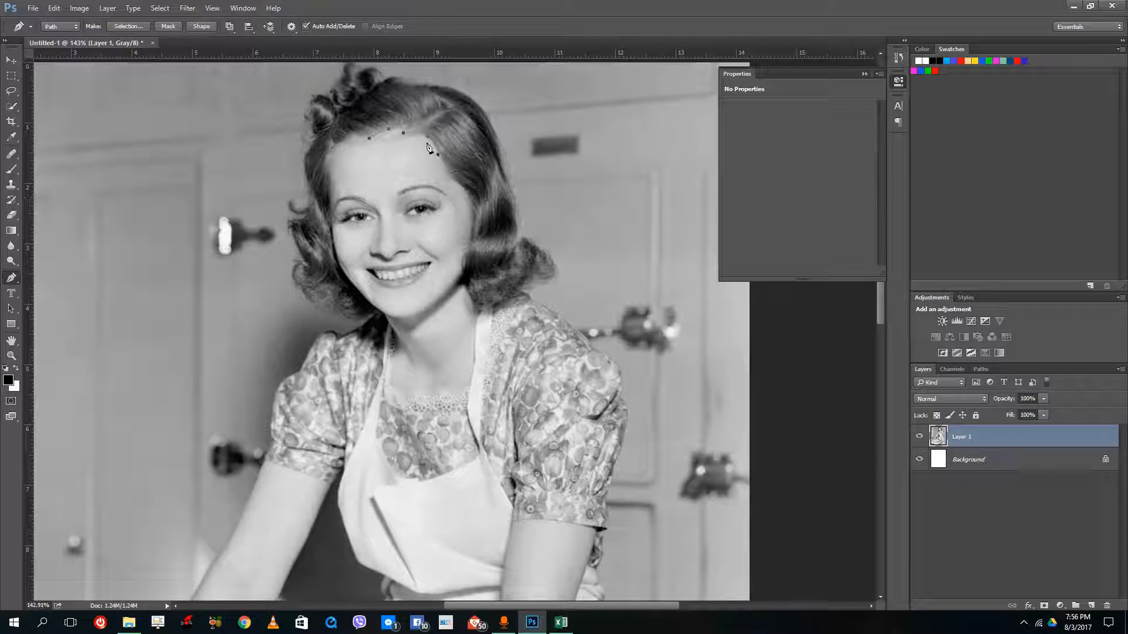
pyautogui.scroll(5, 435, 152)
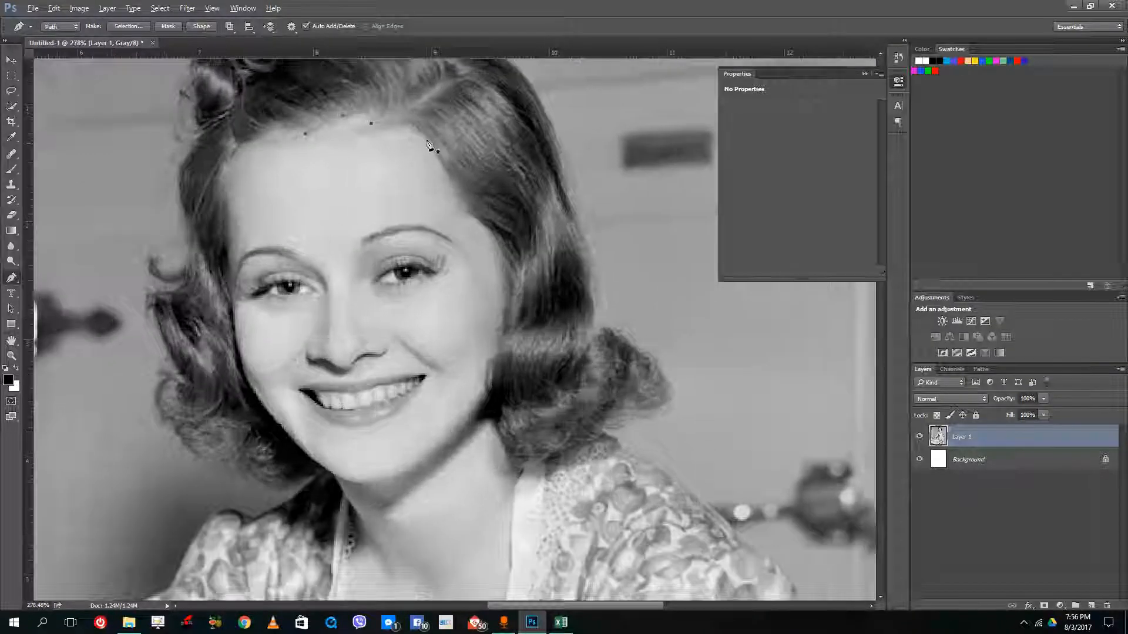
pyautogui.moveTo(431, 140); pyautogui.dragTo(437, 154)
pyautogui.hotkey('ctrl', 'z')
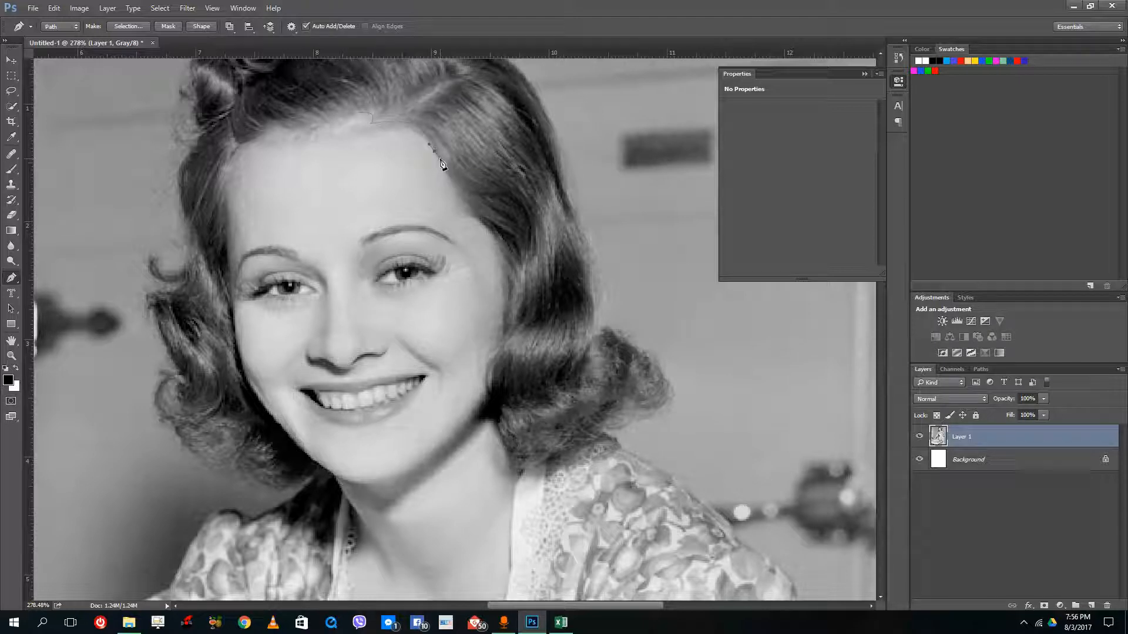
pyautogui.press('Delete')
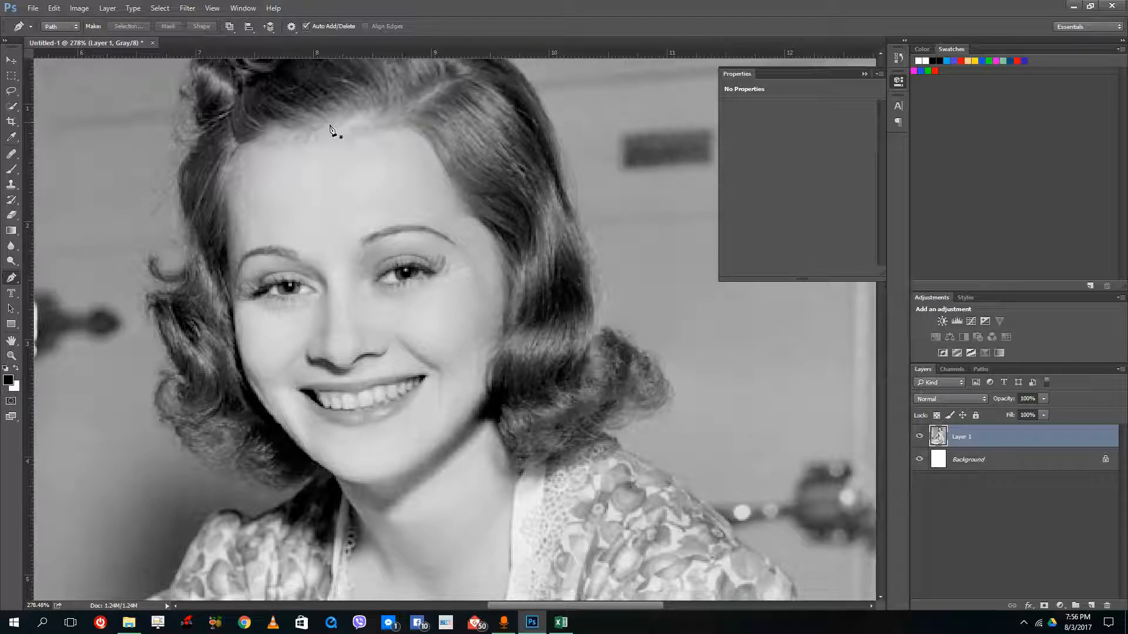
# - Trace a Pen path along the woman's forehead hairline and down the image-right edge of her face beside the hair
pyautogui.moveTo(246, 136); pyautogui.dragTo(452, 125)
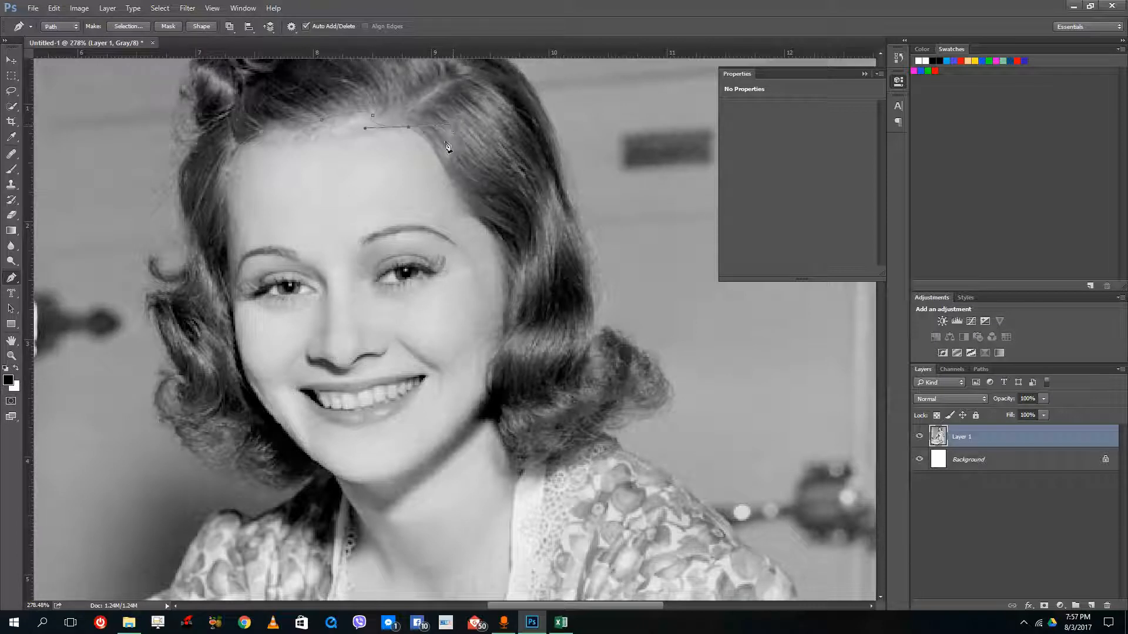
pyautogui.click(410, 128)
pyautogui.moveTo(459, 198); pyautogui.dragTo(511, 241)
pyautogui.keyDown('alt'); pyautogui.click(489, 230); pyautogui.keyUp('alt')
pyautogui.moveTo(502, 308); pyautogui.dragTo(501, 347)
pyautogui.keyDown('alt'); pyautogui.click(510, 288); pyautogui.keyUp('alt')
pyautogui.keyDown('alt'); pyautogui.click(509, 335); pyautogui.keyUp('alt')
pyautogui.moveTo(482, 407); pyautogui.dragTo(493, 385)
pyautogui.hotkey('ctrl', 'z')
pyautogui.press('Escape')
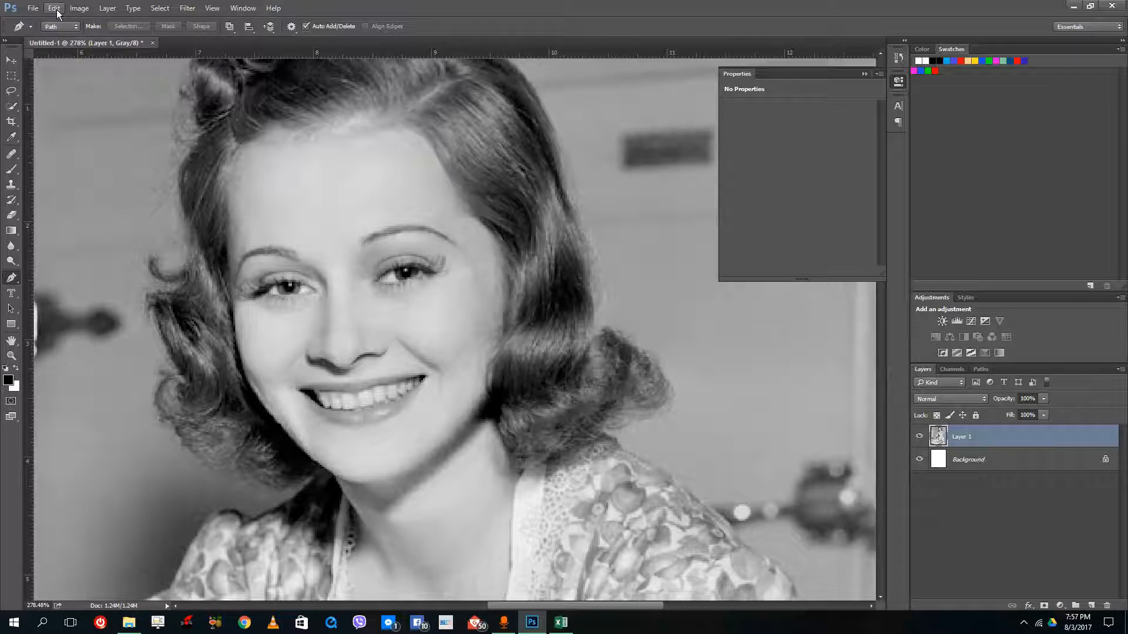
# - Undo the clearing of the face path
pyautogui.click(79, 8)
pyautogui.moveTo(55, 8)
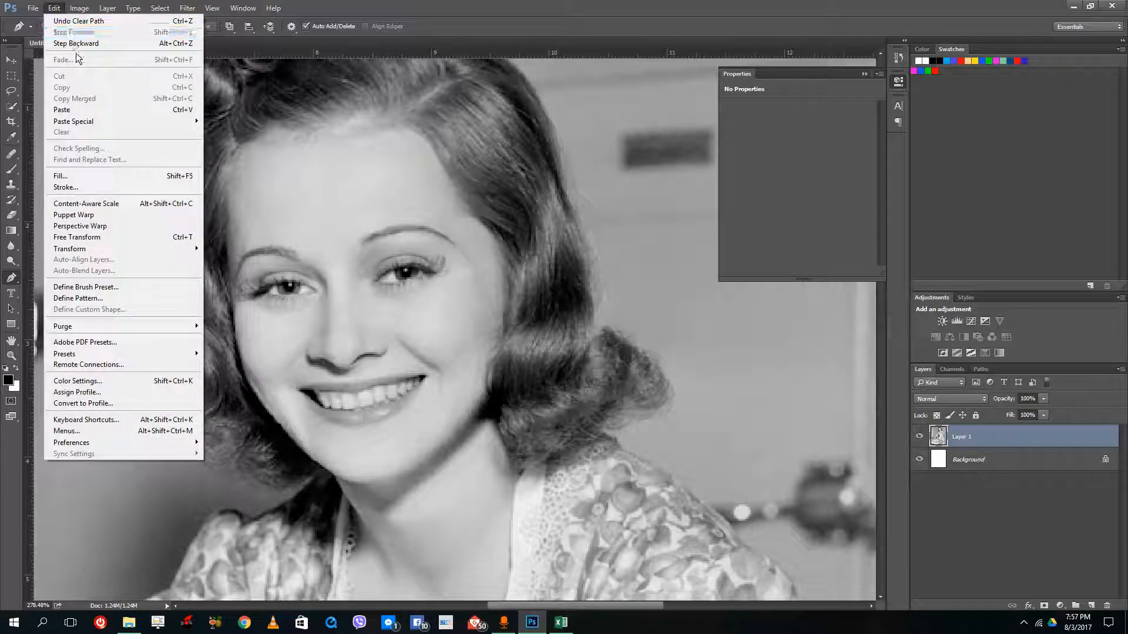
pyautogui.click(361, 143)
pyautogui.click(54, 9)
pyautogui.click(64, 18)
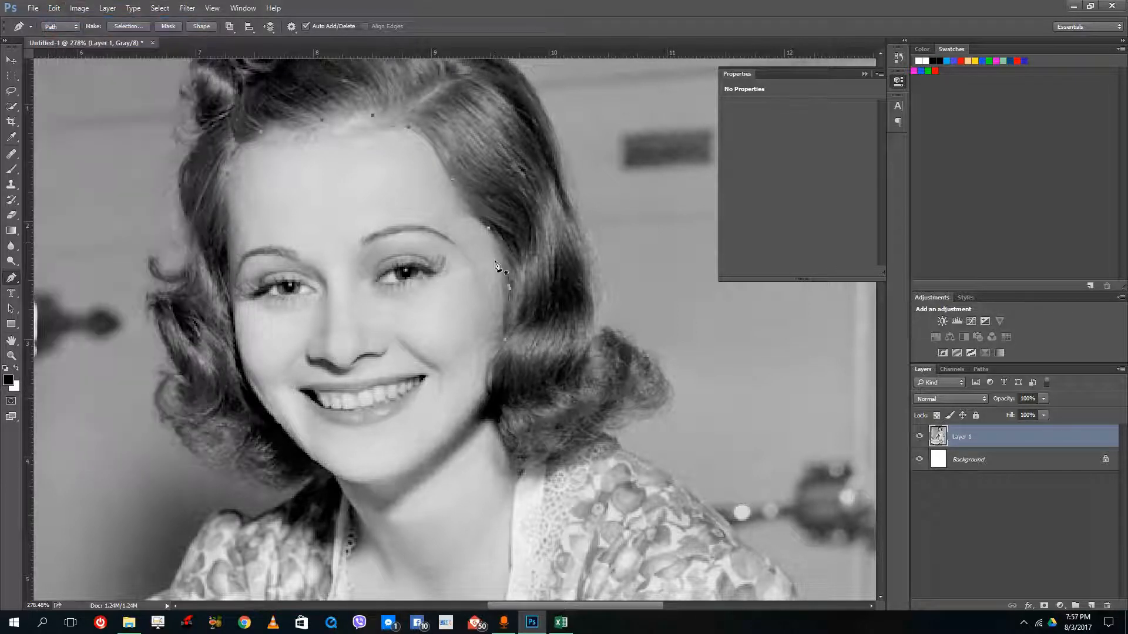
# - Continue the path from the cheek past the hair curls down the neck to the collar
pyautogui.click(505, 340)
pyautogui.moveTo(494, 381); pyautogui.dragTo(492, 393)
pyautogui.moveTo(503, 436); pyautogui.dragTo(509, 450)
pyautogui.scroll(-4, 523, 323)
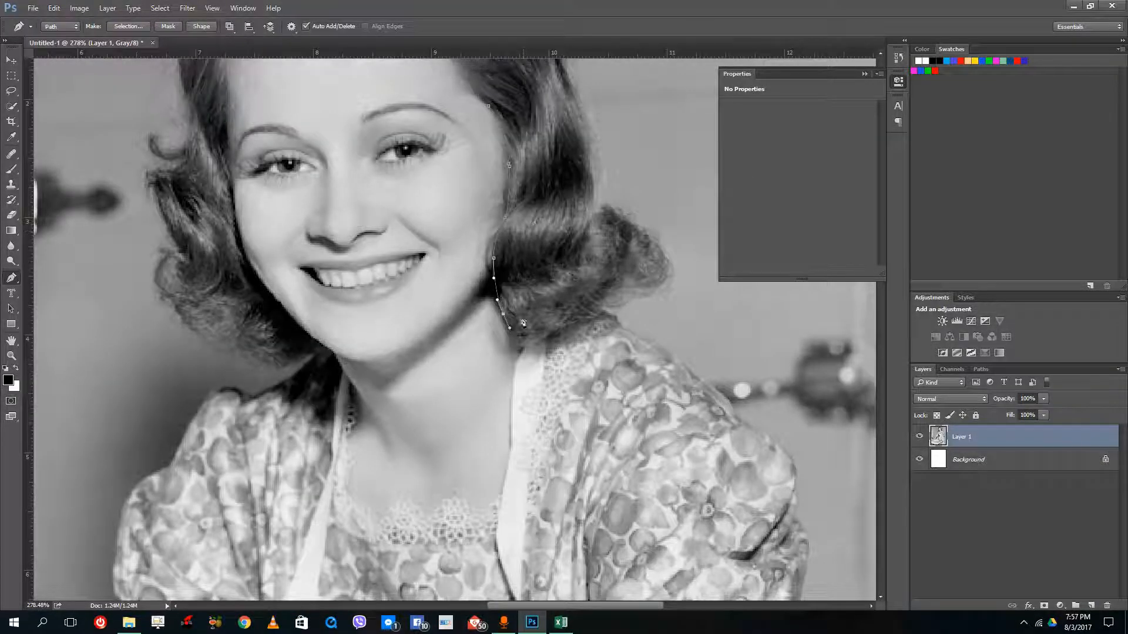
pyautogui.moveTo(522, 338); pyautogui.dragTo(524, 353)
# - Extend the path down the collar's inner edge and across along the scalloped lace neckline
pyautogui.moveTo(509, 413); pyautogui.dragTo(441, 499)
pyautogui.moveTo(414, 505); pyautogui.dragTo(398, 482)
pyautogui.click(389, 506)
pyautogui.hotkey('ctrl', 'z')
pyautogui.moveTo(391, 506); pyautogui.dragTo(369, 417)
pyautogui.click(383, 513)
# - Finish the lace neckline corner and continue the path up the opposite side of the neck to the jaw
pyautogui.keyDown('alt'); pyautogui.click(365, 506); pyautogui.keyUp('alt')
pyautogui.keyDown('alt'); pyautogui.click(348, 495); pyautogui.keyUp('alt')
pyautogui.keyDown('alt'); pyautogui.click(353, 467); pyautogui.keyUp('alt')
pyautogui.keyDown('alt'); pyautogui.click(355, 433); pyautogui.keyUp('alt')
pyautogui.click(352, 389)
pyautogui.moveTo(332, 356); pyautogui.dragTo(327, 351)
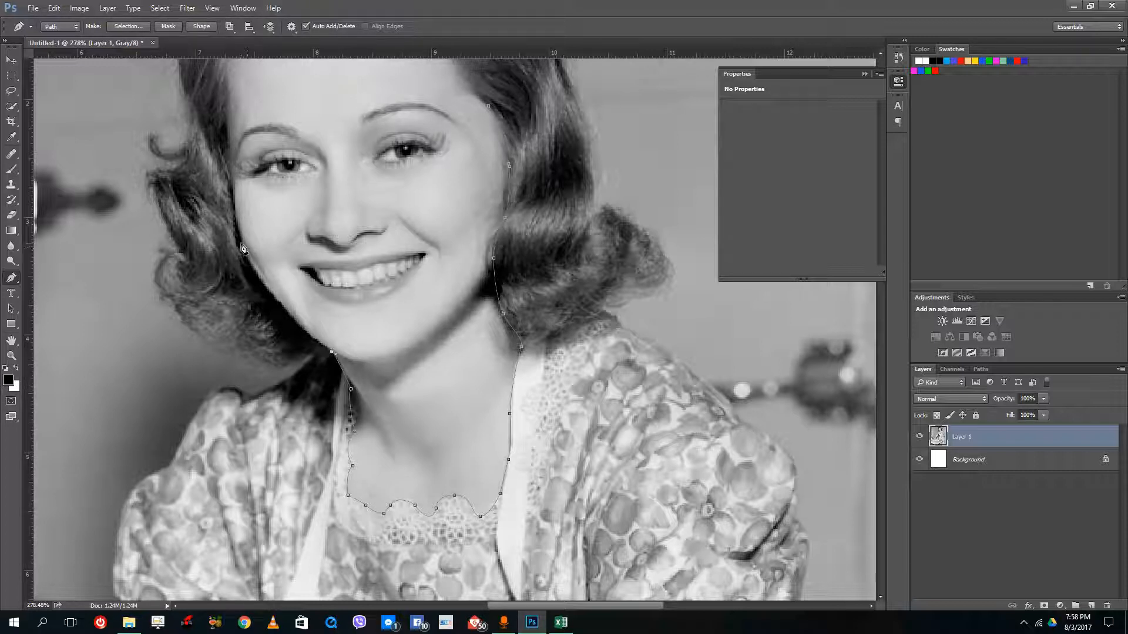
# - Trace the path up the image-left side of the jaw, cheek and temple to the forehead hairline
pyautogui.moveTo(242, 245); pyautogui.dragTo(222, 197)
pyautogui.scroll(5, 259, 235)
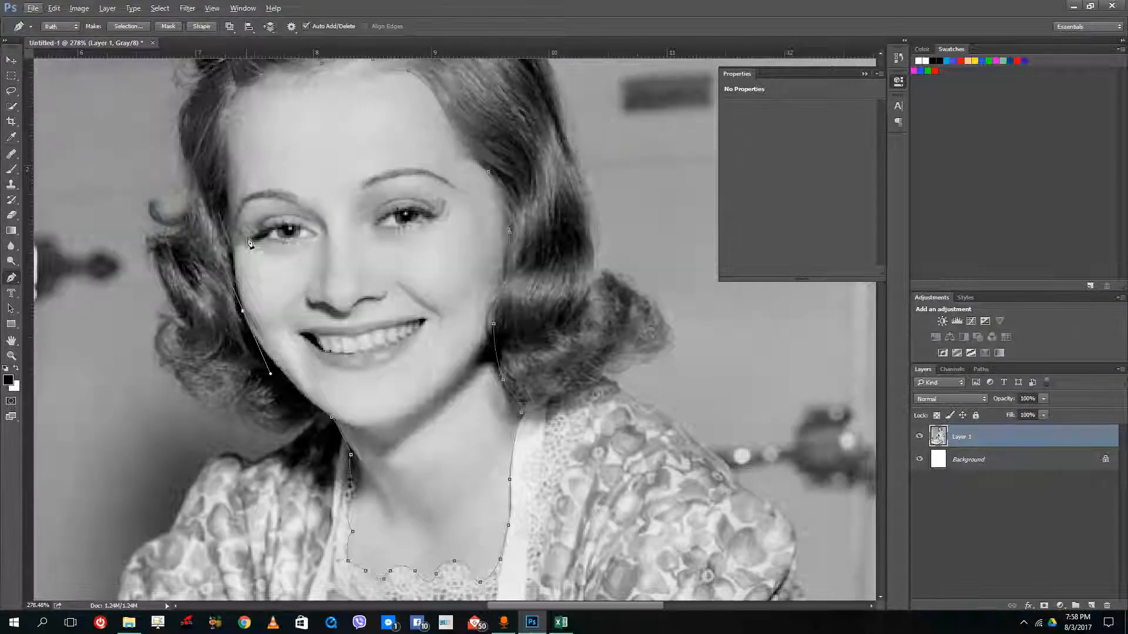
pyautogui.keyDown('alt'); pyautogui.click(242, 396); pyautogui.keyUp('alt')
pyautogui.moveTo(228, 287); pyautogui.dragTo(228, 246)
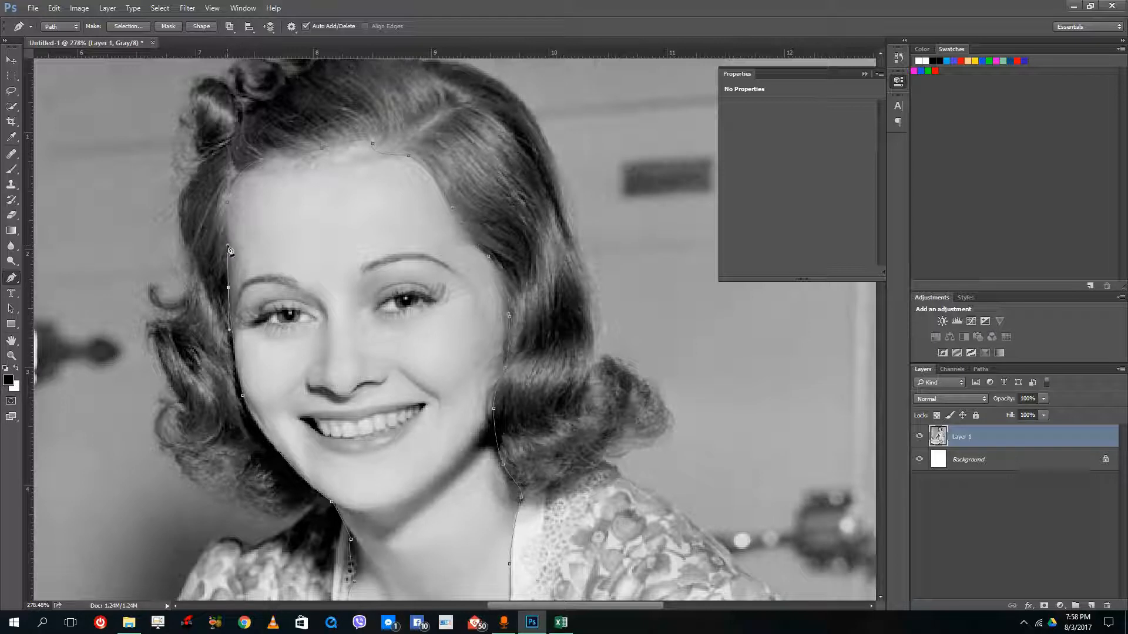
pyautogui.click(228, 202)
# - Turn the face and neck path into a new anti-aliased selection with a 3-pixel feather radius
pyautogui.rightClick(364, 203)
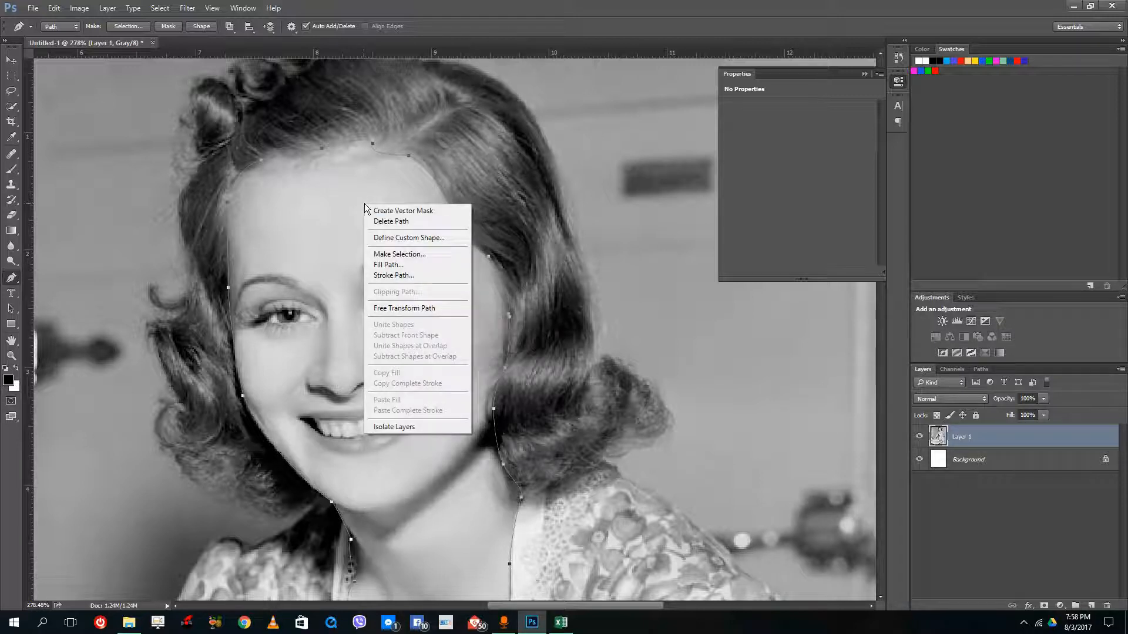
pyautogui.click(422, 254)
pyautogui.click(558, 193)
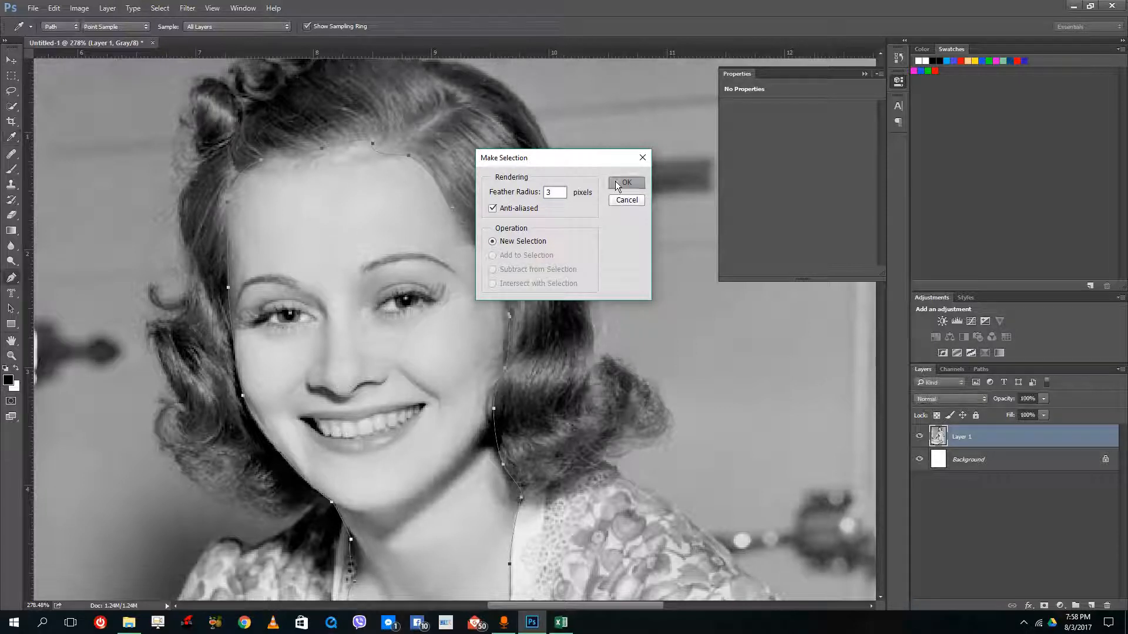
pyautogui.click(624, 183)
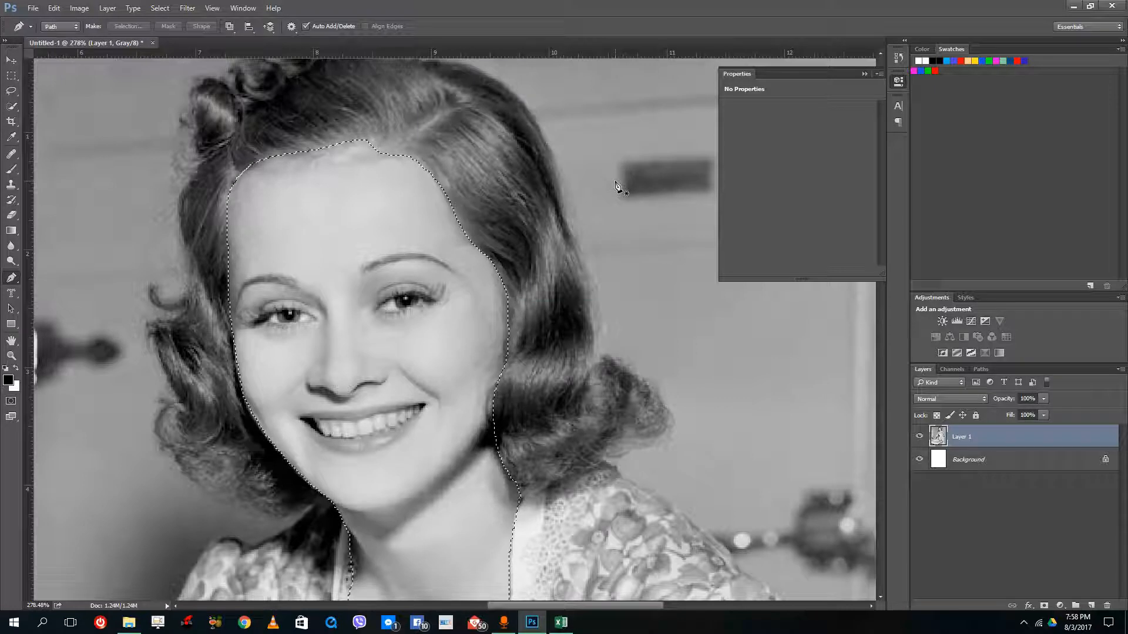
# - Convert the grayscale image to RGB Color mode, flattening its layers
pyautogui.click(78, 9)
pyautogui.moveTo(145, 46)
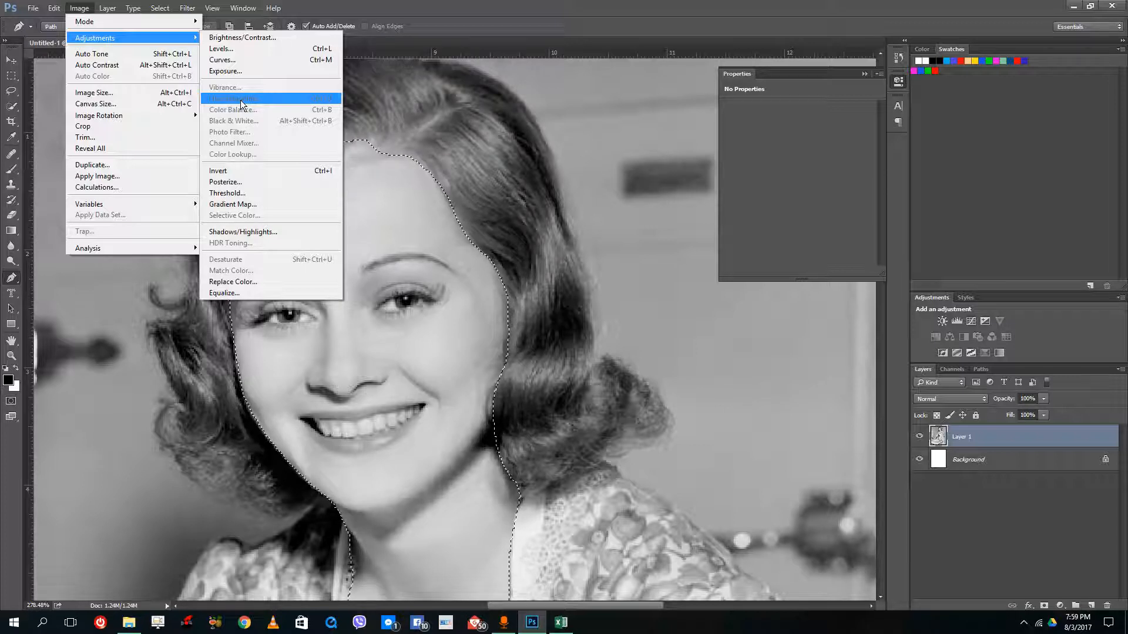
pyautogui.moveTo(141, 23)
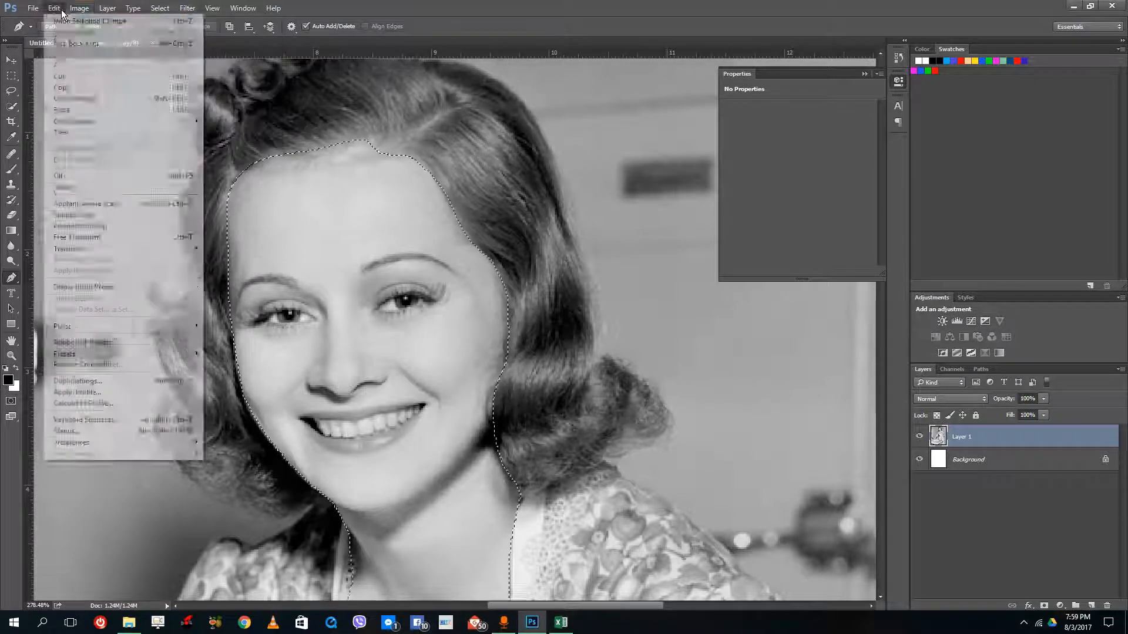
pyautogui.moveTo(78, 22)
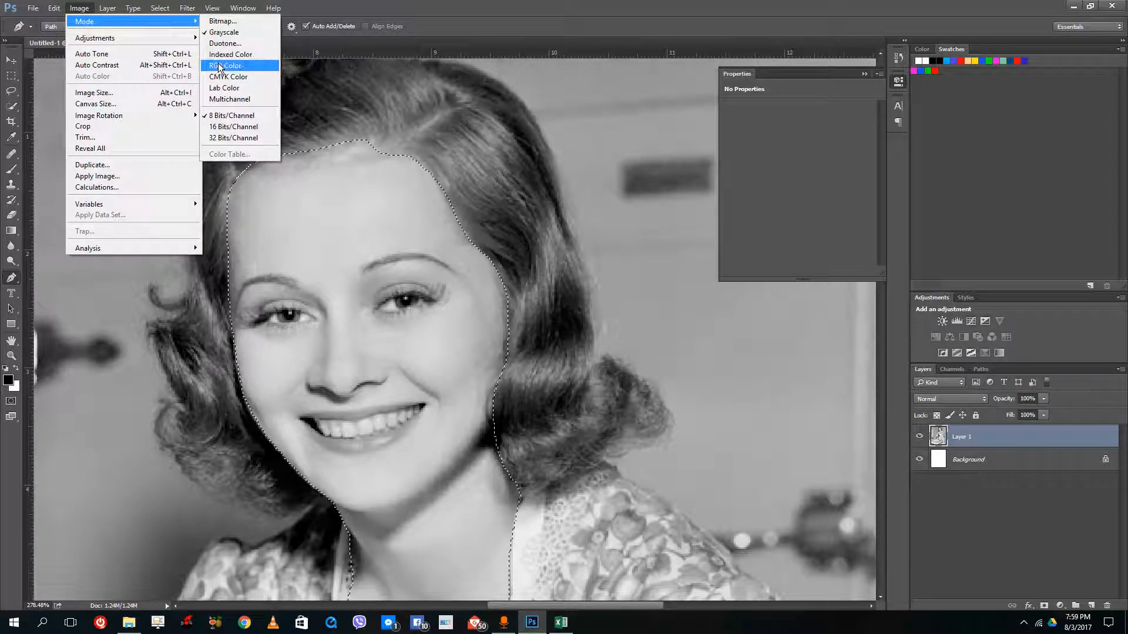
pyautogui.click(223, 66)
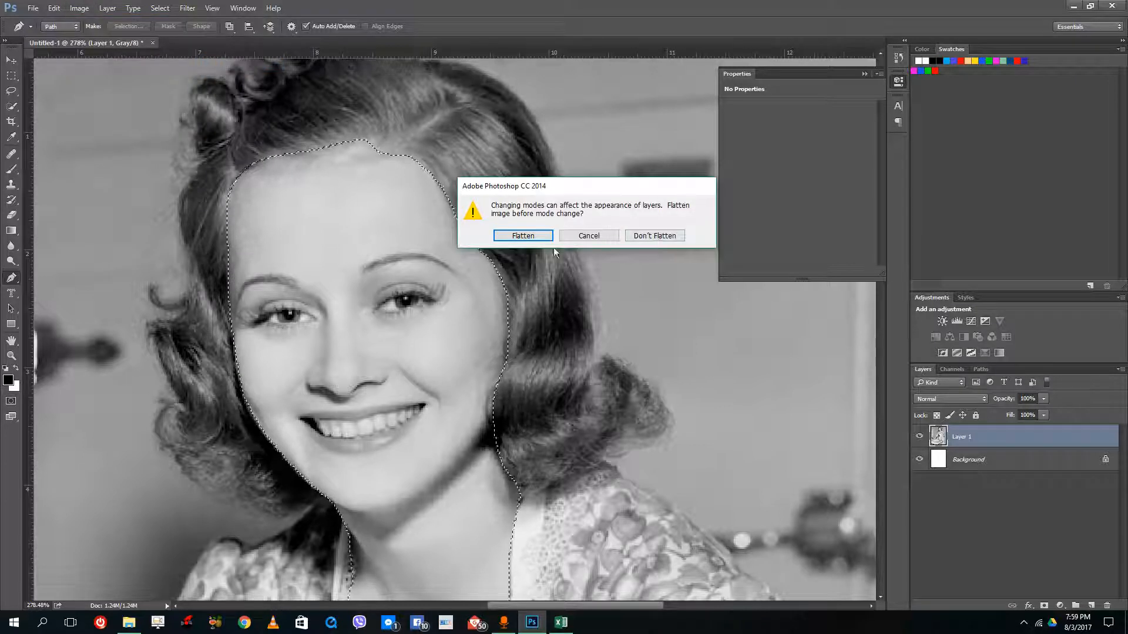
pyautogui.click(523, 235)
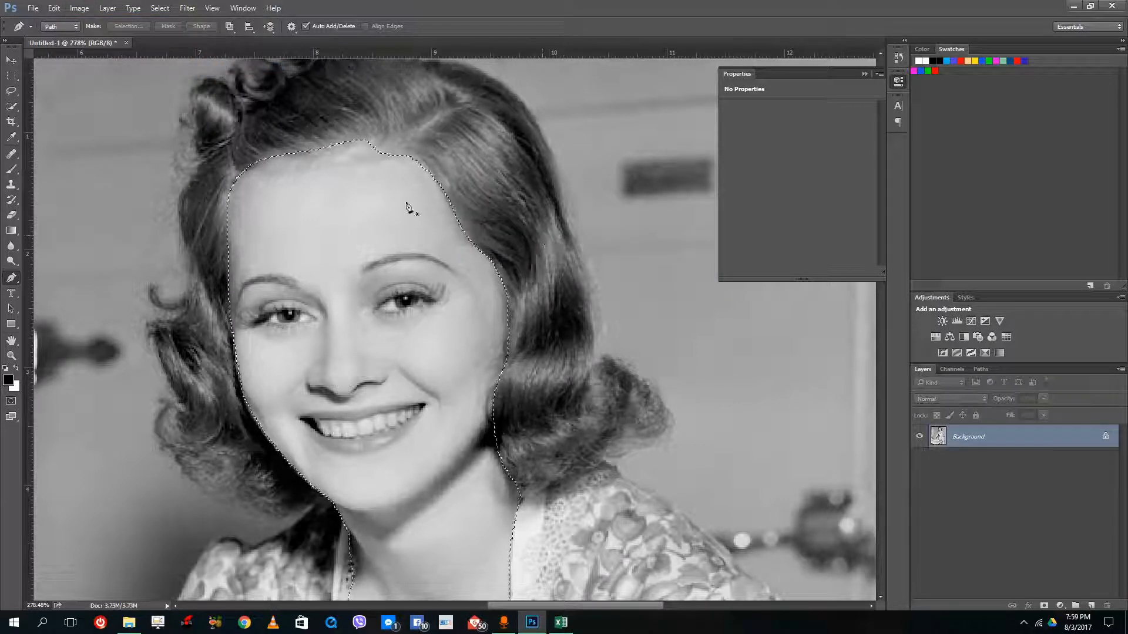
# - Open a Hue/Saturation adjustment for the selected face and neck and enable Colorize
pyautogui.click(81, 8)
pyautogui.moveTo(86, 39)
pyautogui.click(237, 100)
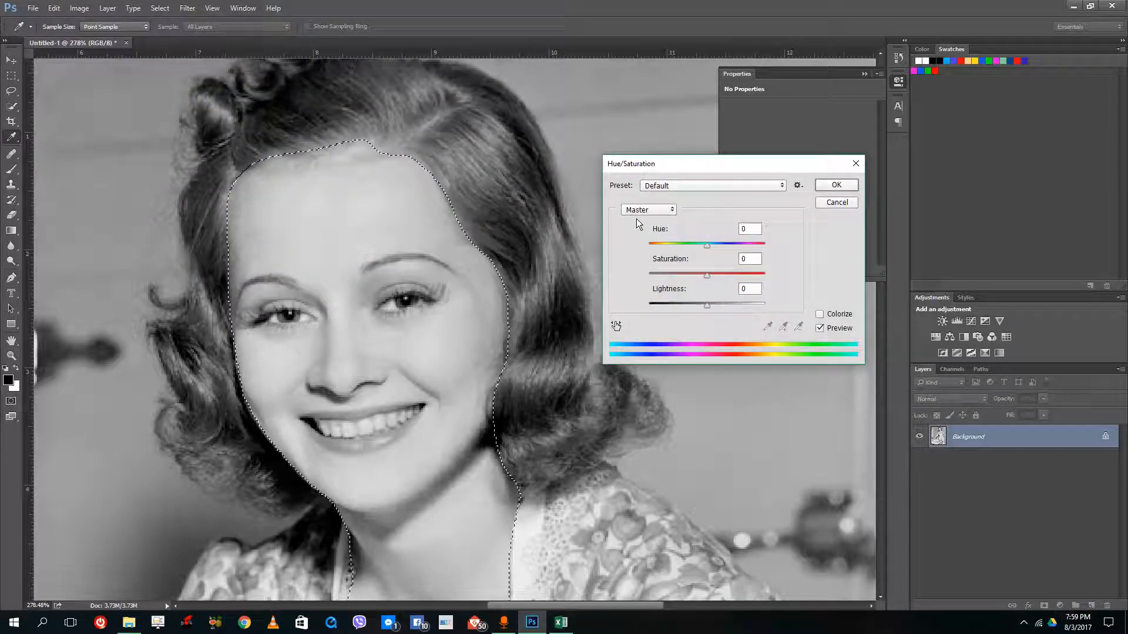
pyautogui.click(819, 313)
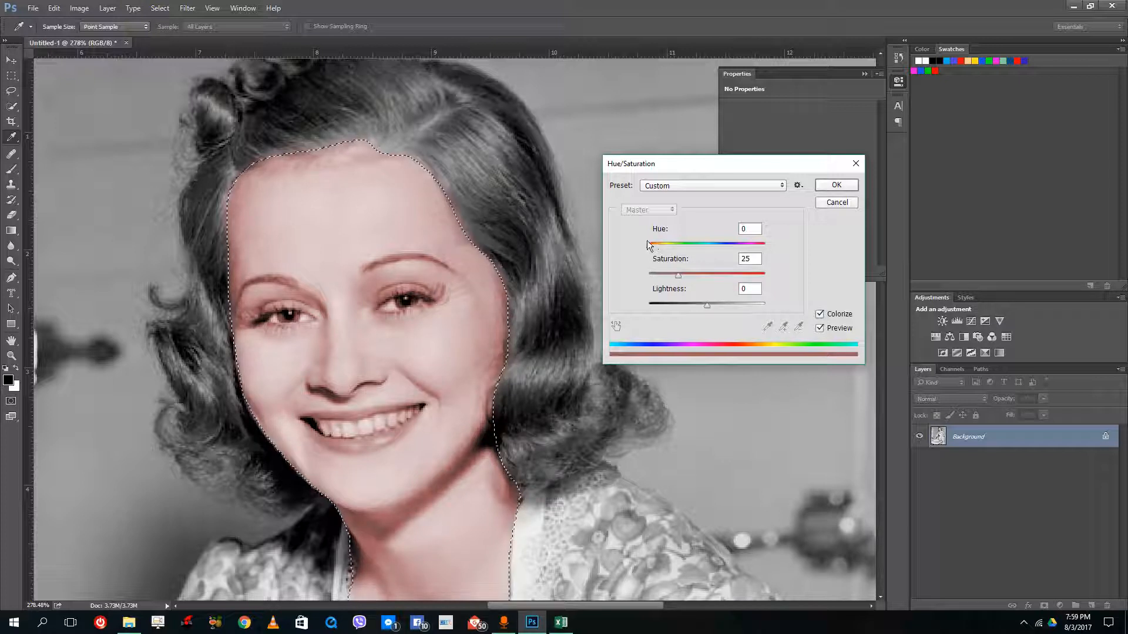
# - Set the skin tint to hue 24, saturation 22 and lightness 0, and apply the adjustment
pyautogui.moveTo(650, 249); pyautogui.dragTo(656, 249)
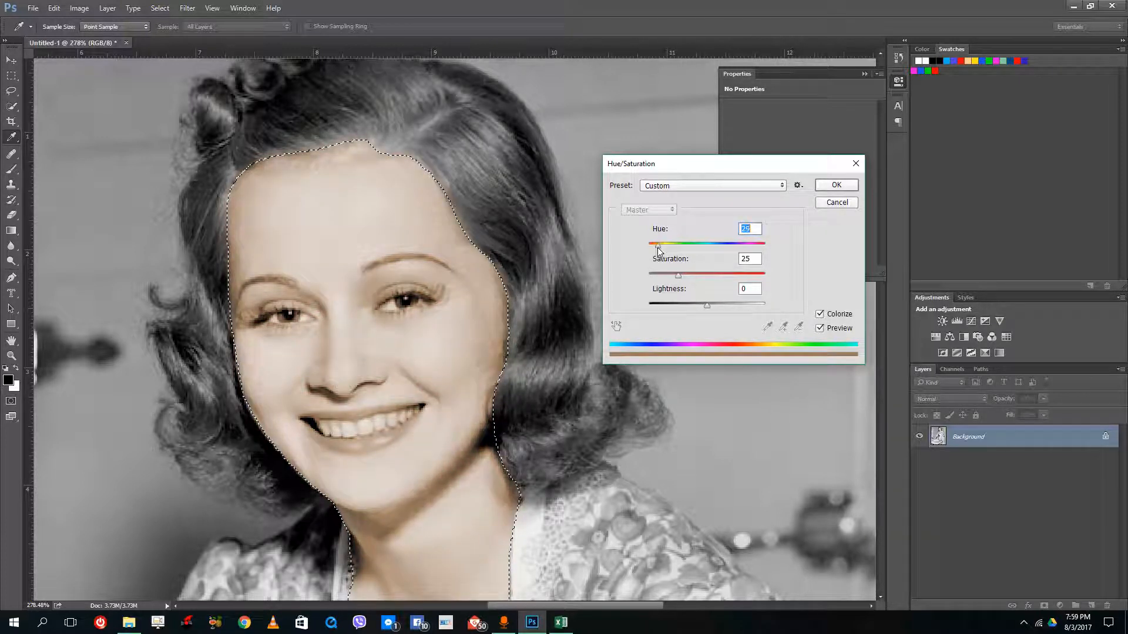
pyautogui.moveTo(678, 276); pyautogui.dragTo(714, 305)
pyautogui.click(759, 288)
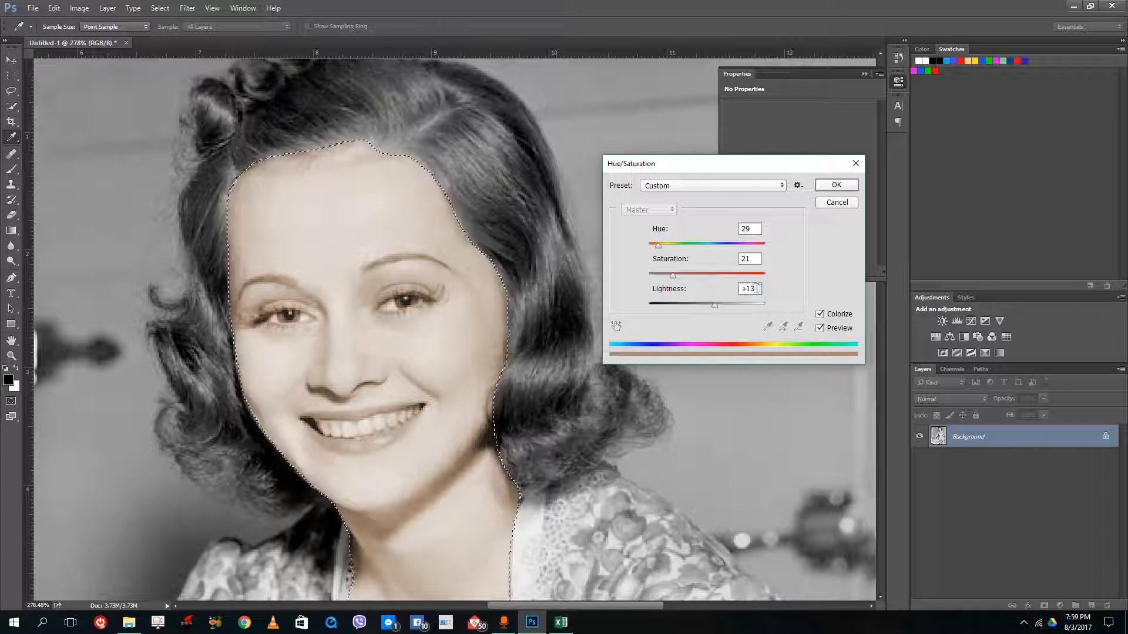
pyautogui.write('0')
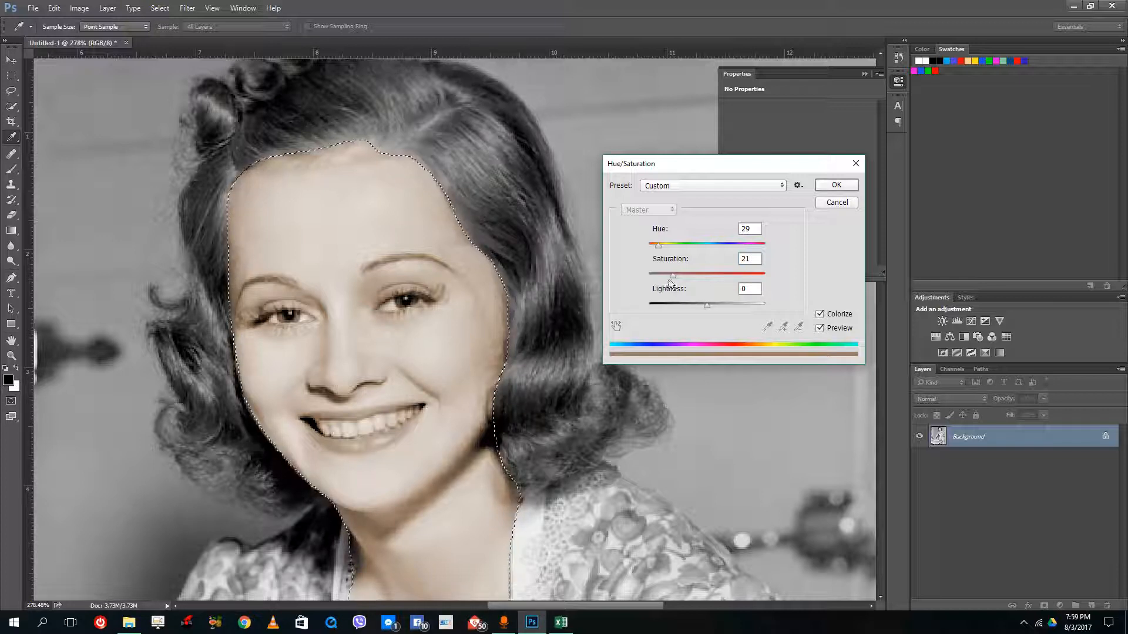
pyautogui.moveTo(672, 274); pyautogui.dragTo(657, 249)
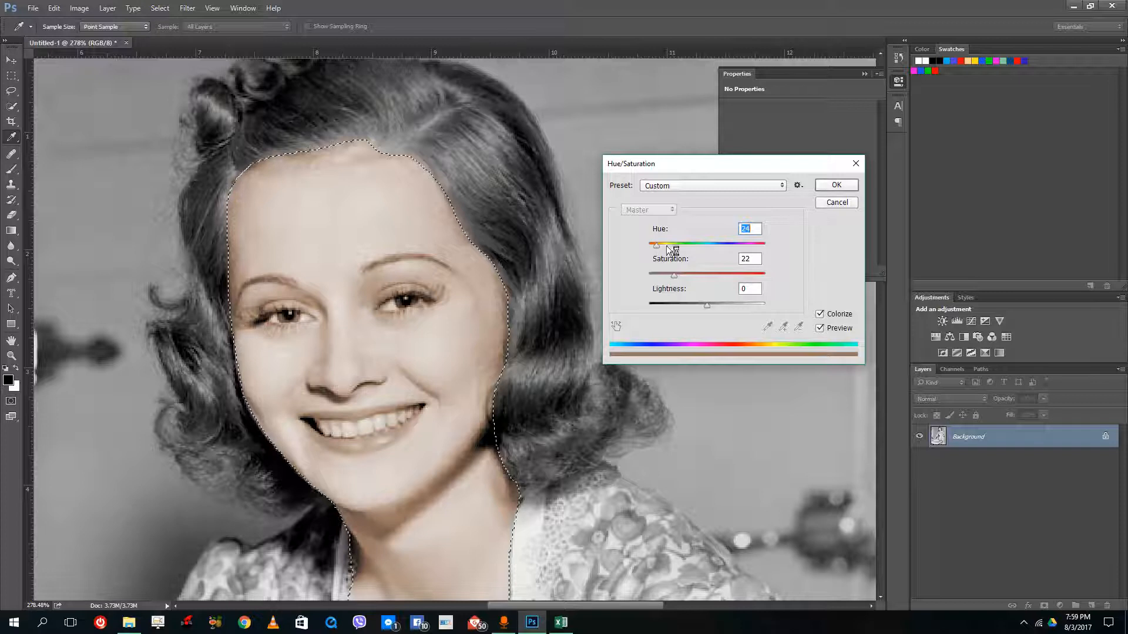
pyautogui.click(834, 186)
# - Deselect the colorized face and neck and check the skin tone around the hair
pyautogui.press('p')
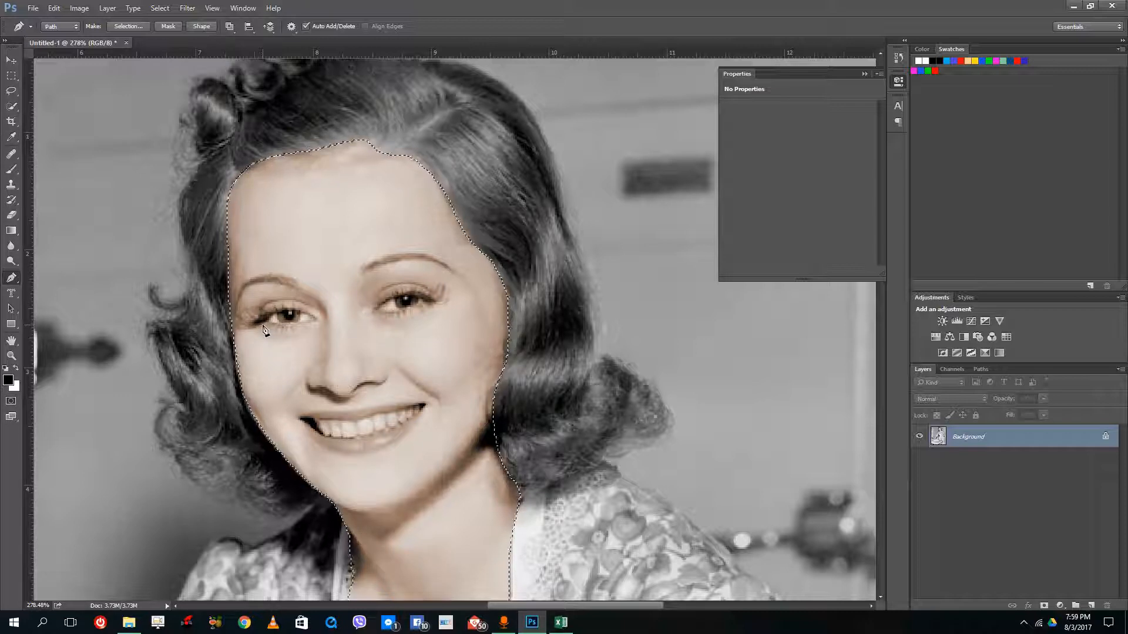
pyautogui.scroll(-4, 264, 326)
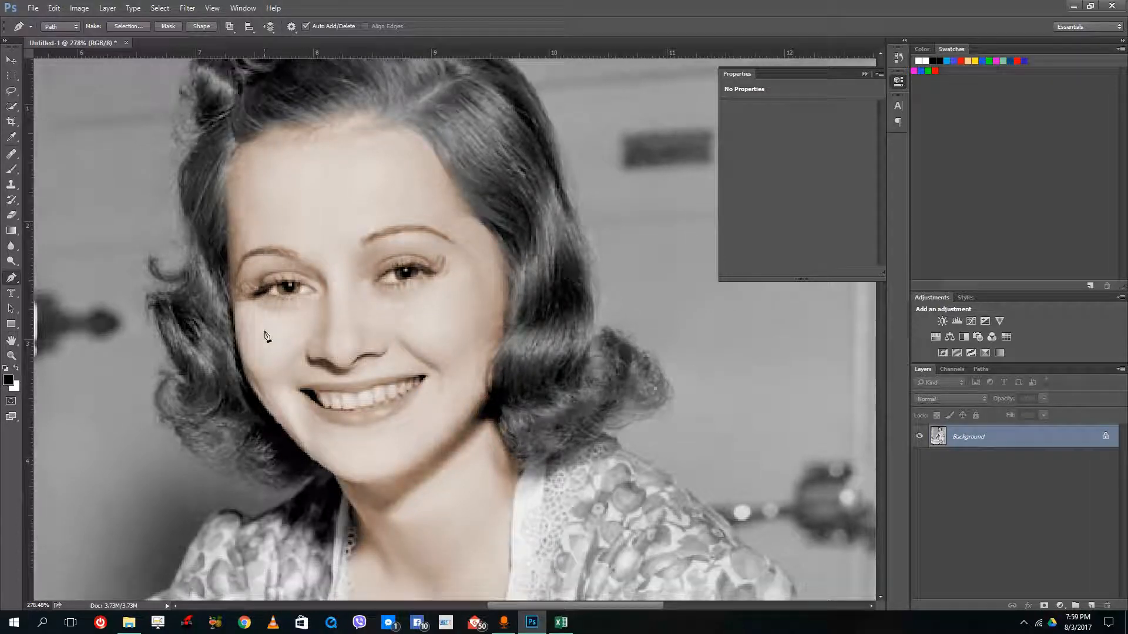
pyautogui.scroll(8, 264, 351)
pyautogui.scroll(-1, 264, 351)
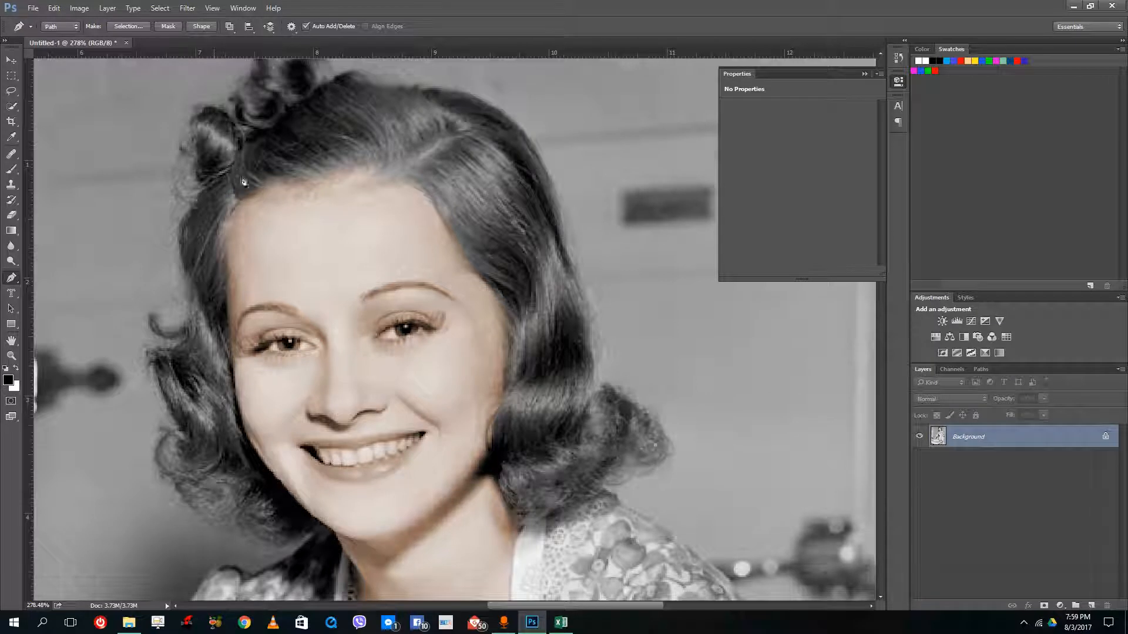
pyautogui.scroll(2, 234, 160)
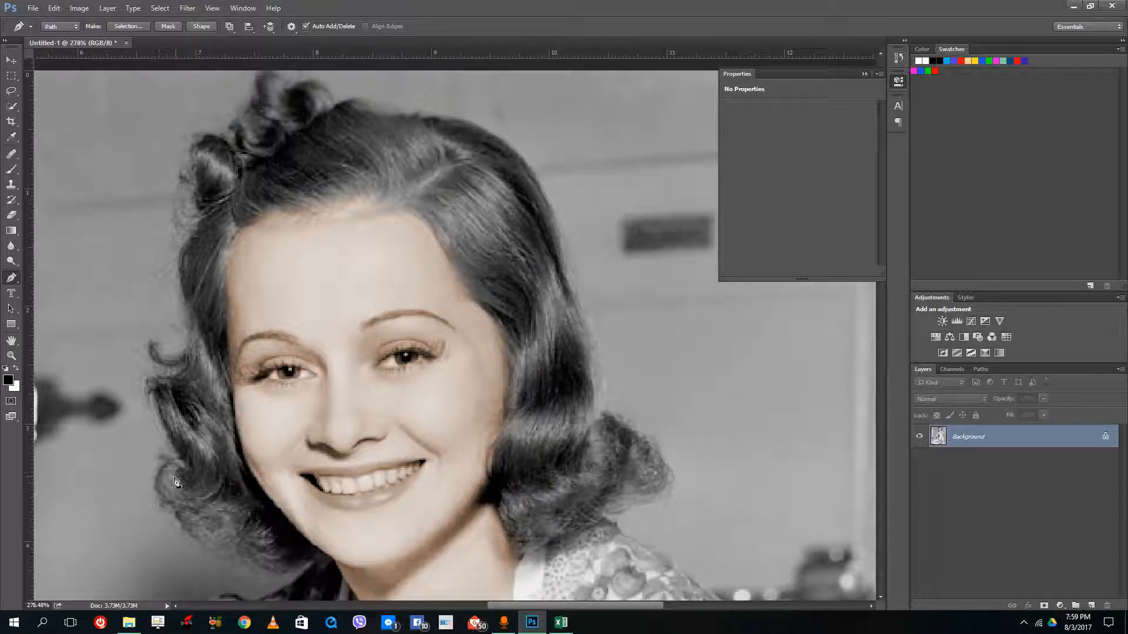
# - Add a new layer above the Background and set the foreground color to dark brown #392121
pyautogui.click(1090, 605)
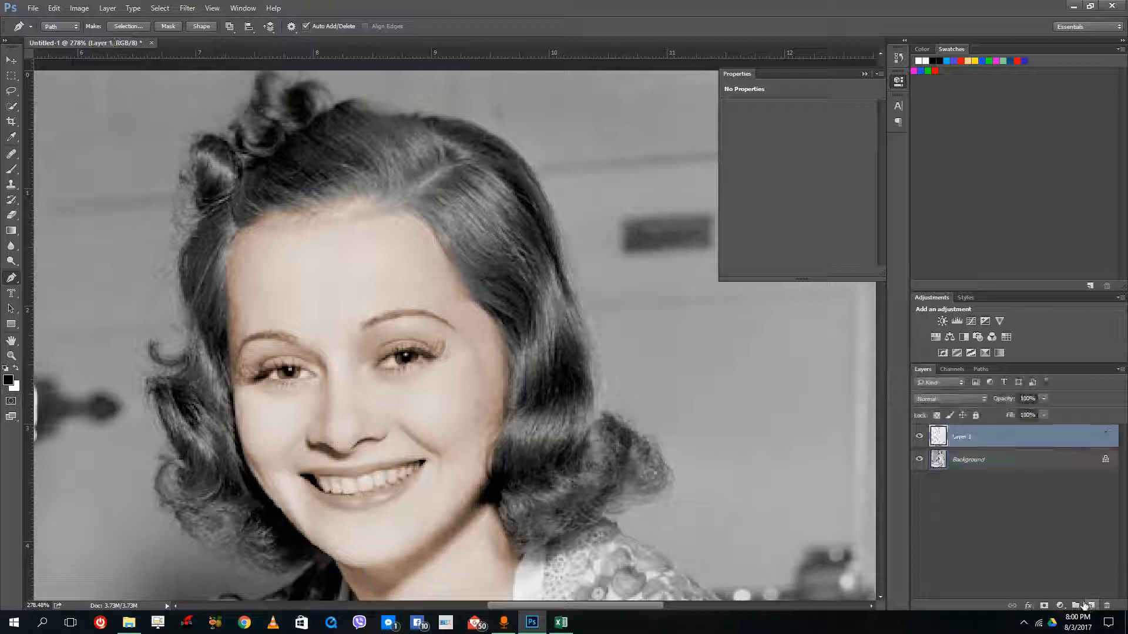
pyautogui.click(9, 382)
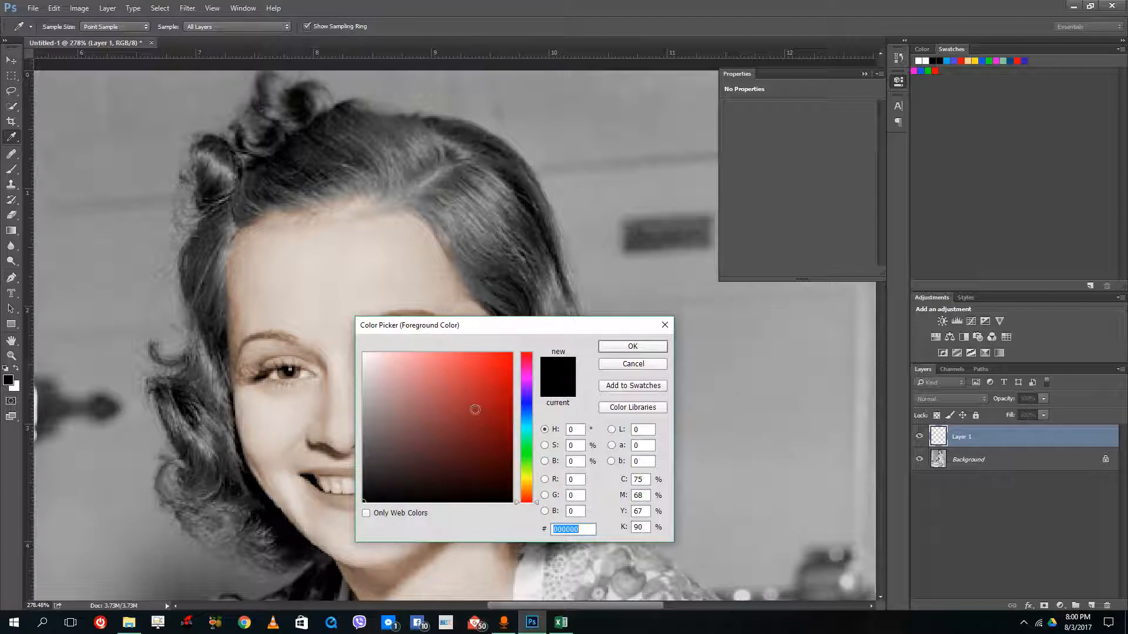
pyautogui.click(456, 457)
pyautogui.click(510, 464)
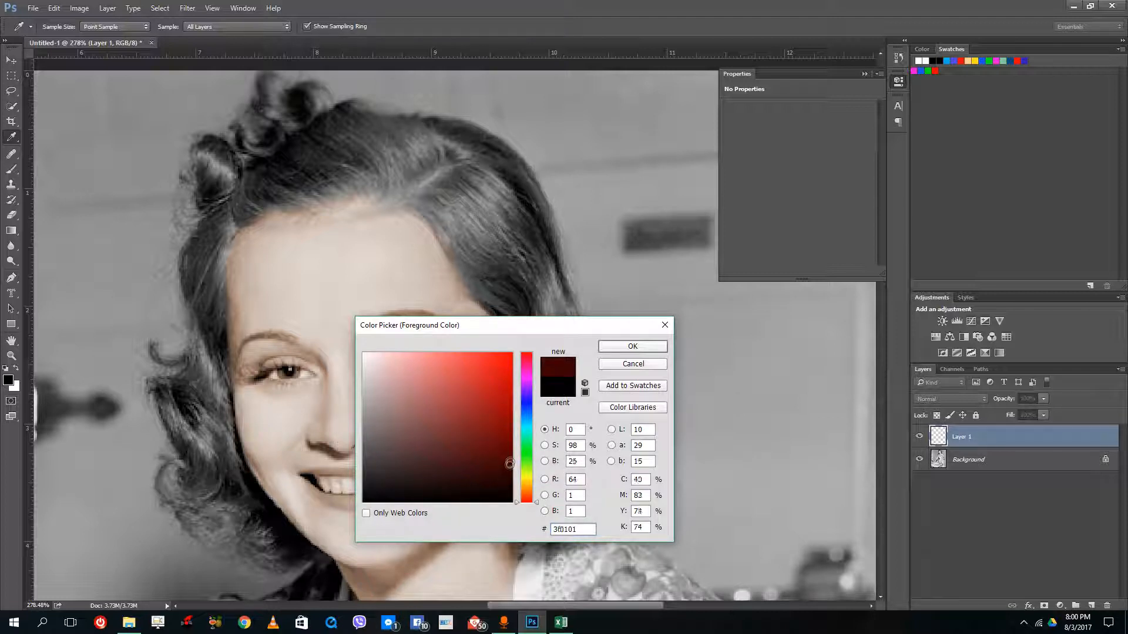
pyautogui.click(416, 461)
pyautogui.click(424, 469)
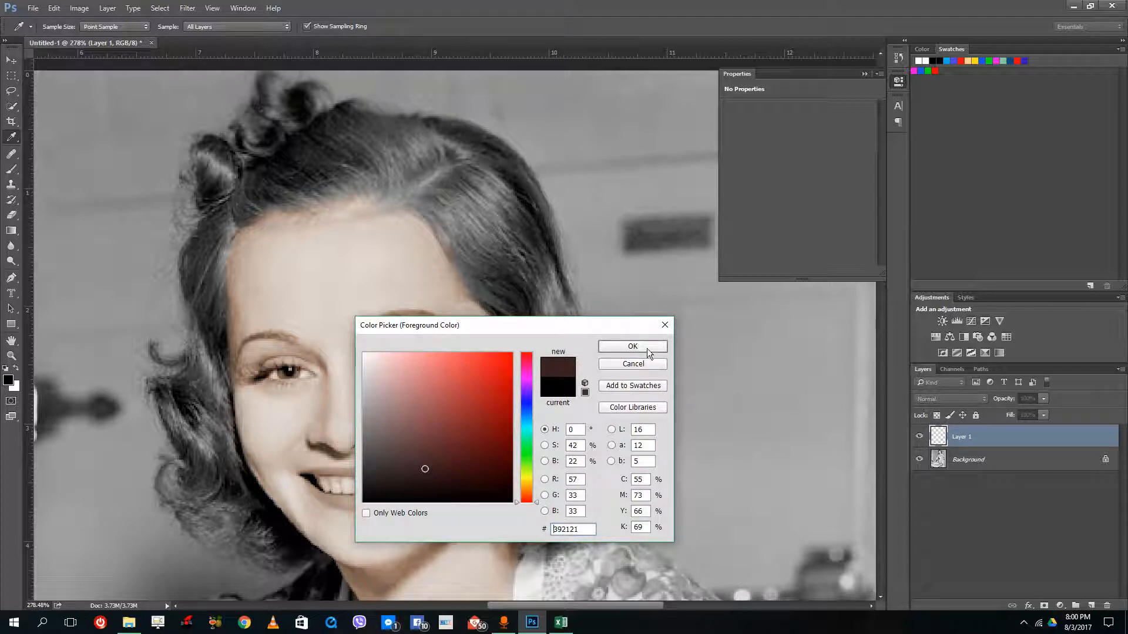
pyautogui.click(647, 348)
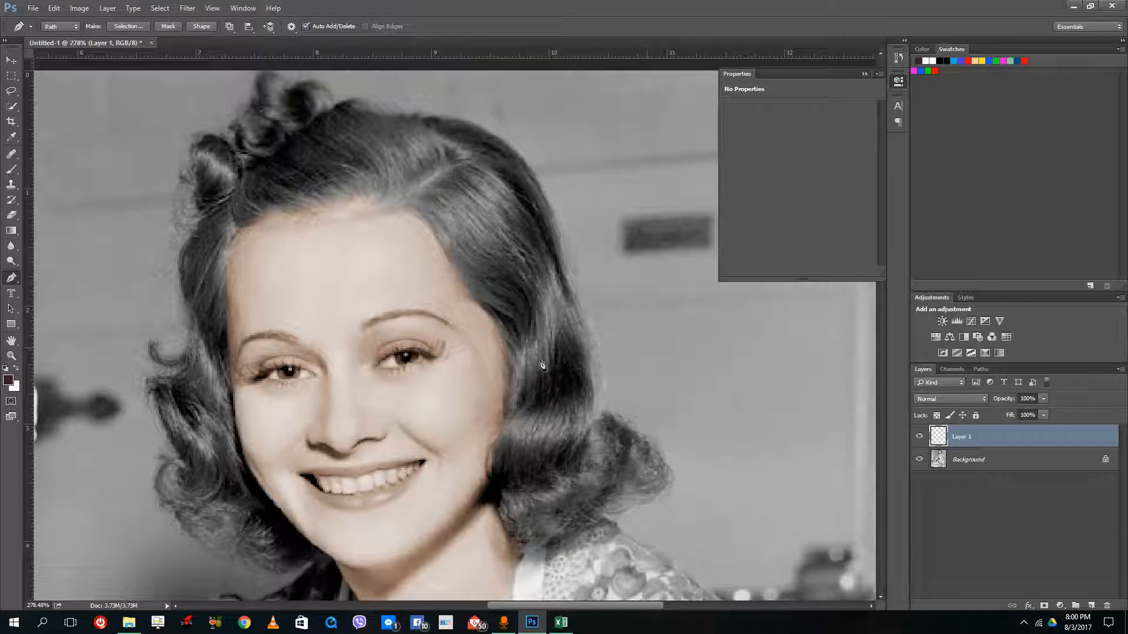
# - Paint a dark brown Brush stroke at size 45 across the crown of the hair, undoing the oversized first stroke
pyautogui.click(11, 170)
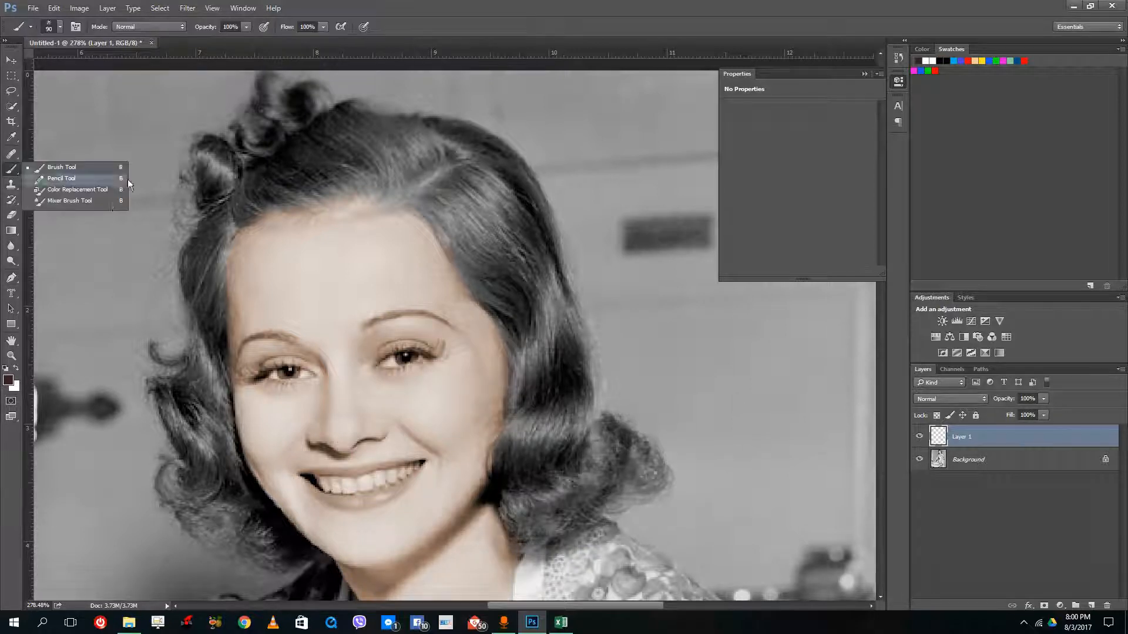
pyautogui.click(59, 28)
pyautogui.click(25, 147)
pyautogui.moveTo(311, 153); pyautogui.dragTo(378, 170)
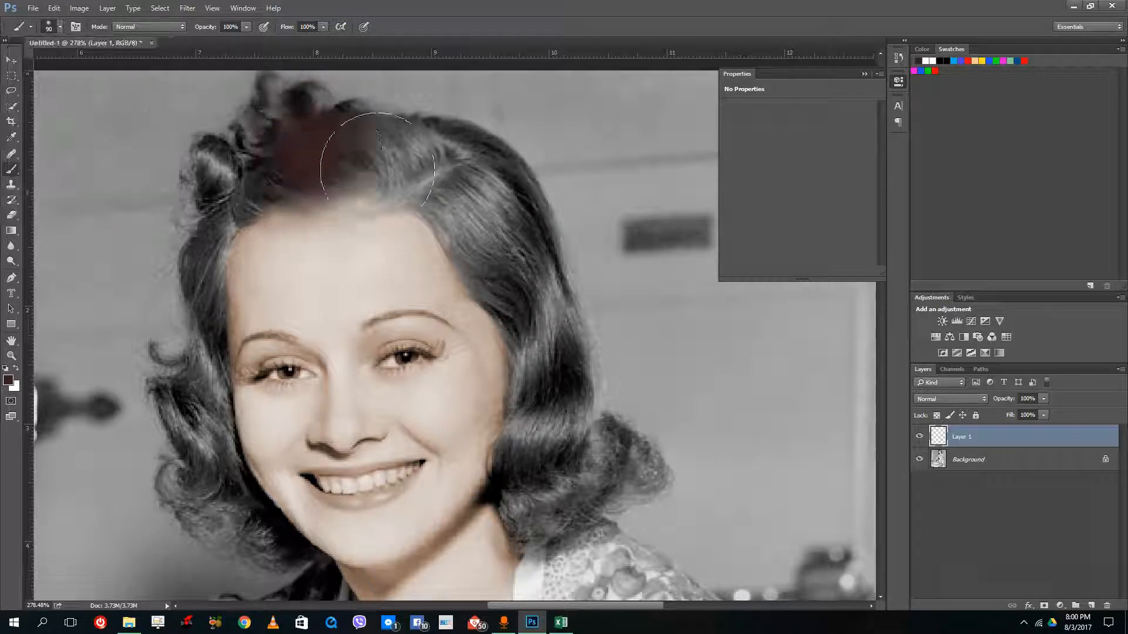
pyautogui.hotkey('ctrl', 'z')
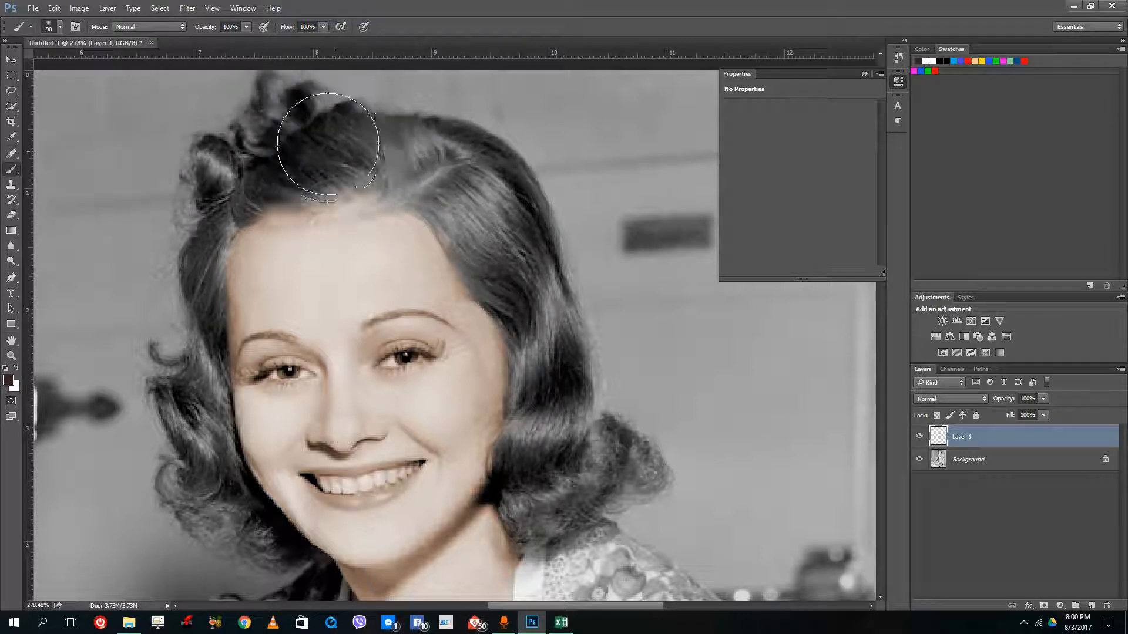
pyautogui.press('[')
pyautogui.press('[')
pyautogui.press('[')
pyautogui.press('[')
pyautogui.press('[')
pyautogui.moveTo(353, 138)
pyautogui.mouseDown()
pyautogui.moveTo(433, 169)
pyautogui.moveTo(463, 188)
pyautogui.moveTo(512, 266)
pyautogui.mouseUp()
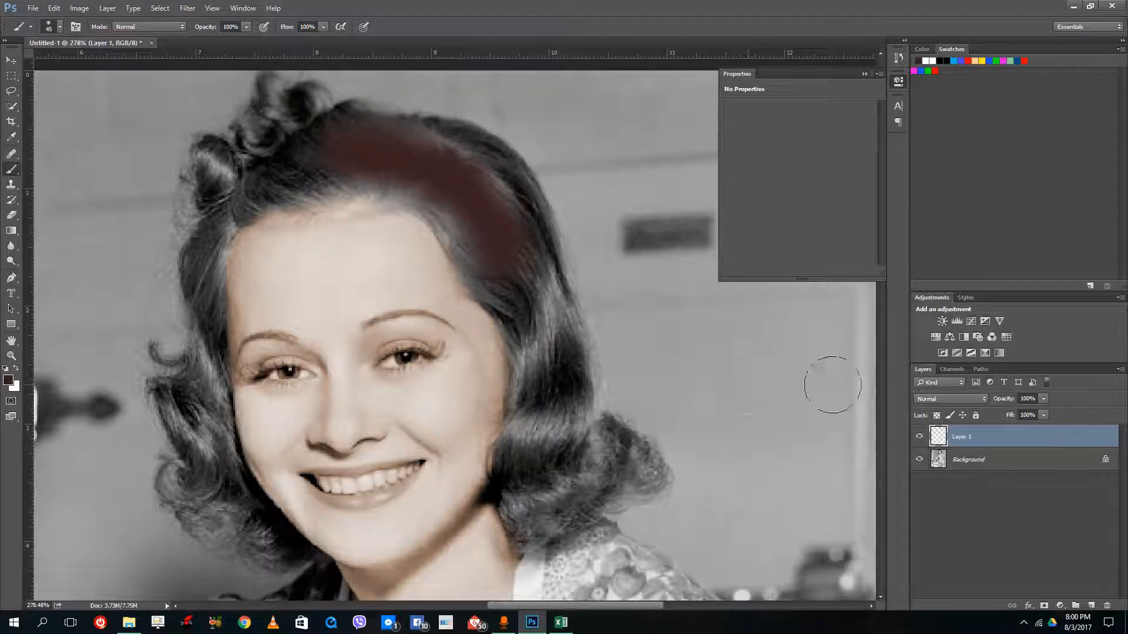
# - Try the Multiply, Color Burn, Darken, Linear Burn and Darker Color blend modes on the hair paint layer
pyautogui.click(933, 400)
pyautogui.click(934, 434)
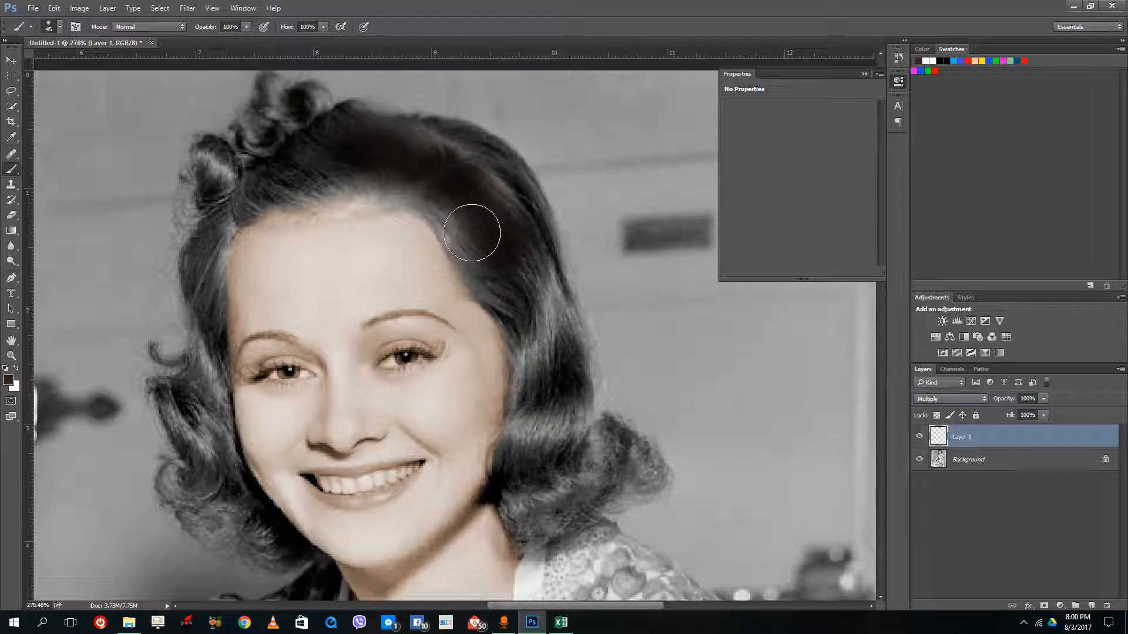
pyautogui.click(965, 398)
pyautogui.click(945, 440)
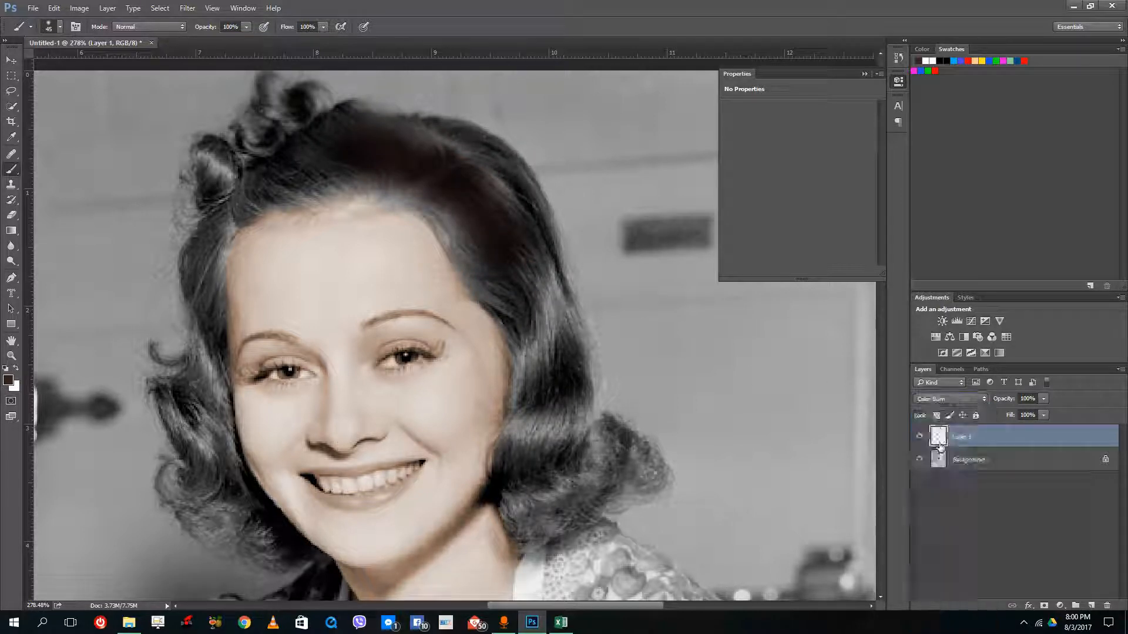
pyautogui.click(946, 400)
pyautogui.click(941, 432)
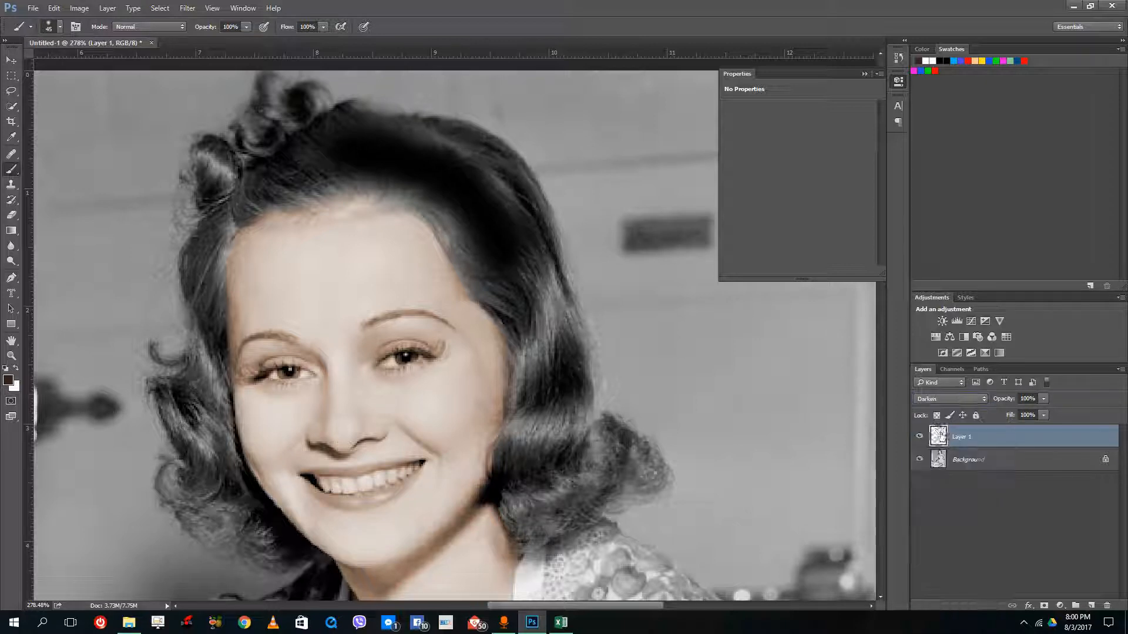
pyautogui.click(939, 399)
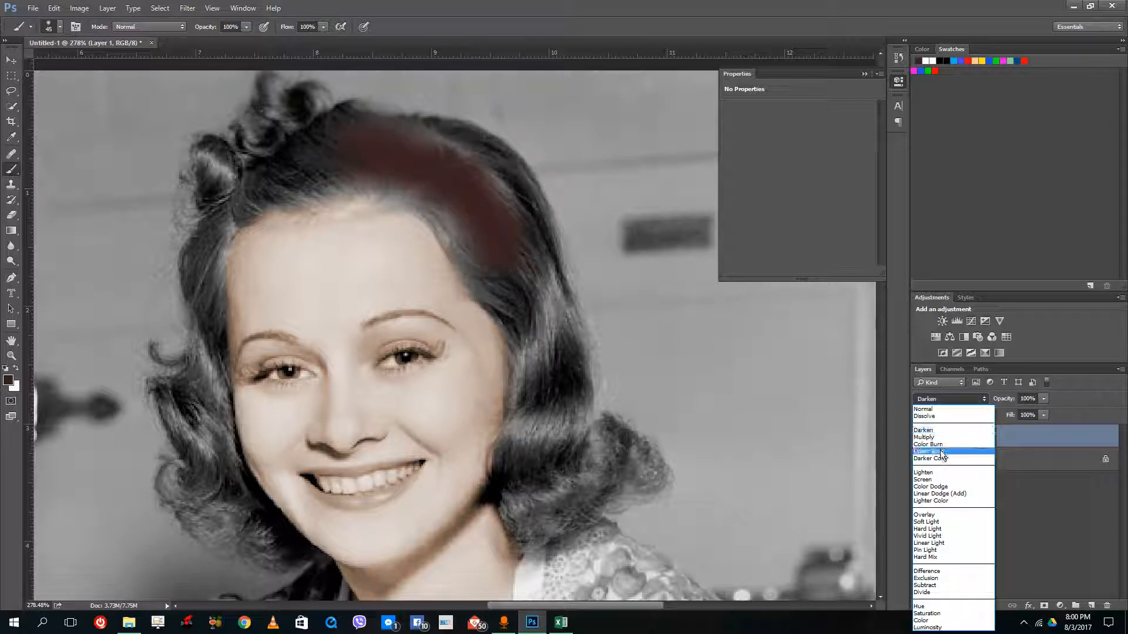
pyautogui.click(941, 452)
pyautogui.click(959, 398)
pyautogui.click(948, 458)
# - Set the hair paint layer's blend mode to Multiply and paint brown down the long side of the hair beside the cheek
pyautogui.click(955, 401)
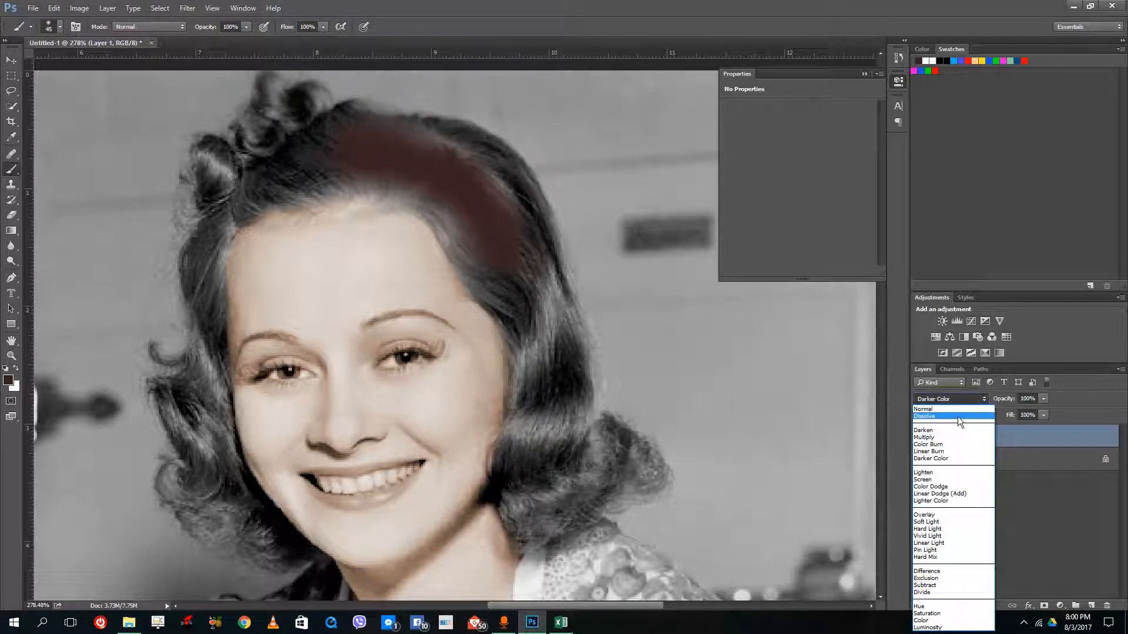
pyautogui.click(947, 439)
pyautogui.moveTo(485, 251)
pyautogui.mouseDown()
pyautogui.moveTo(462, 210)
pyautogui.moveTo(478, 258)
pyautogui.moveTo(529, 292)
pyautogui.moveTo(546, 321)
pyautogui.moveTo(557, 433)
pyautogui.moveTo(548, 375)
pyautogui.moveTo(536, 485)
pyautogui.moveTo(530, 421)
pyautogui.moveTo(531, 468)
pyautogui.mouseUp()
# - Lower the hair paint layer's opacity to 74% and paint brown over the lower curls, outer curl and rolls above the forehead
pyautogui.click(1044, 399)
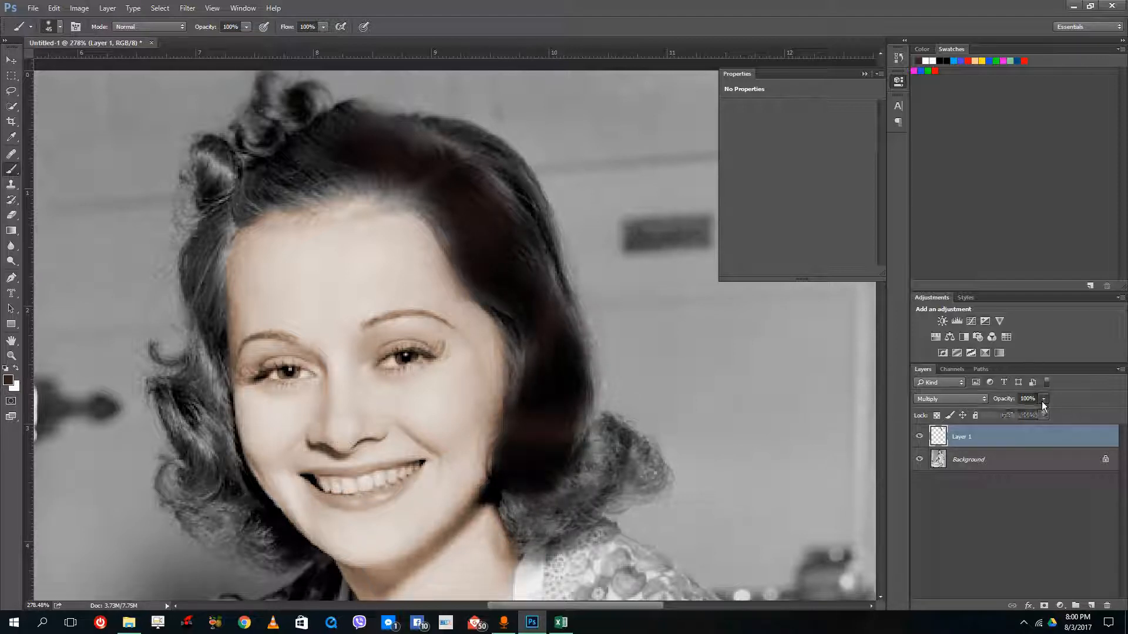
pyautogui.moveTo(1025, 411); pyautogui.dragTo(1028, 411)
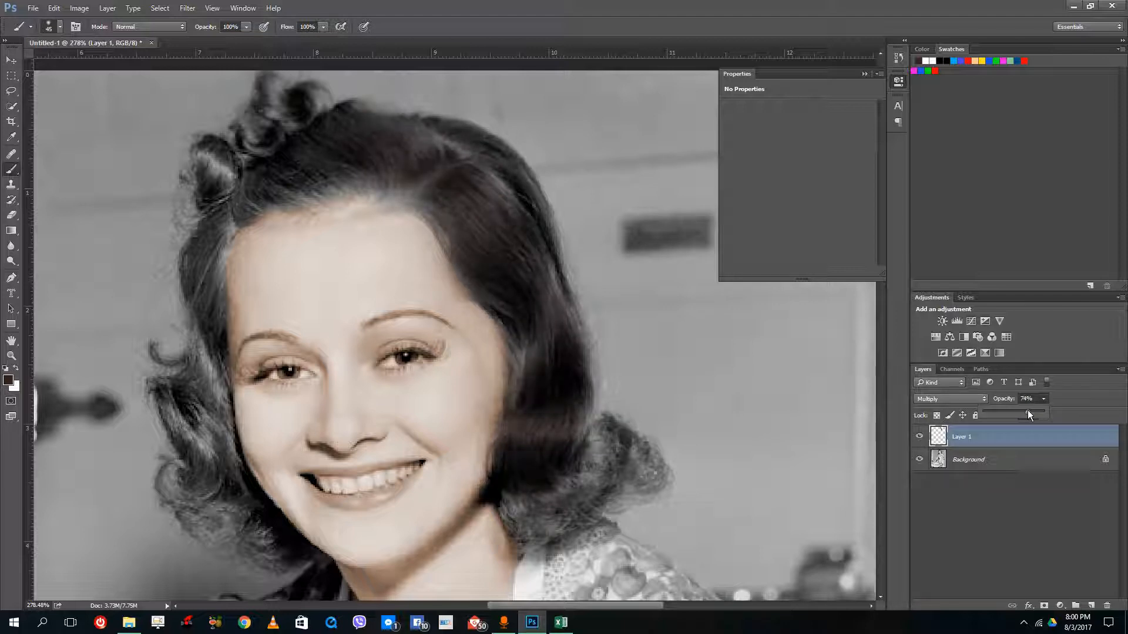
pyautogui.moveTo(565, 484)
pyautogui.mouseDown()
pyautogui.moveTo(528, 509)
pyautogui.moveTo(551, 528)
pyautogui.moveTo(580, 522)
pyautogui.moveTo(573, 513)
pyautogui.moveTo(596, 470)
pyautogui.mouseUp()
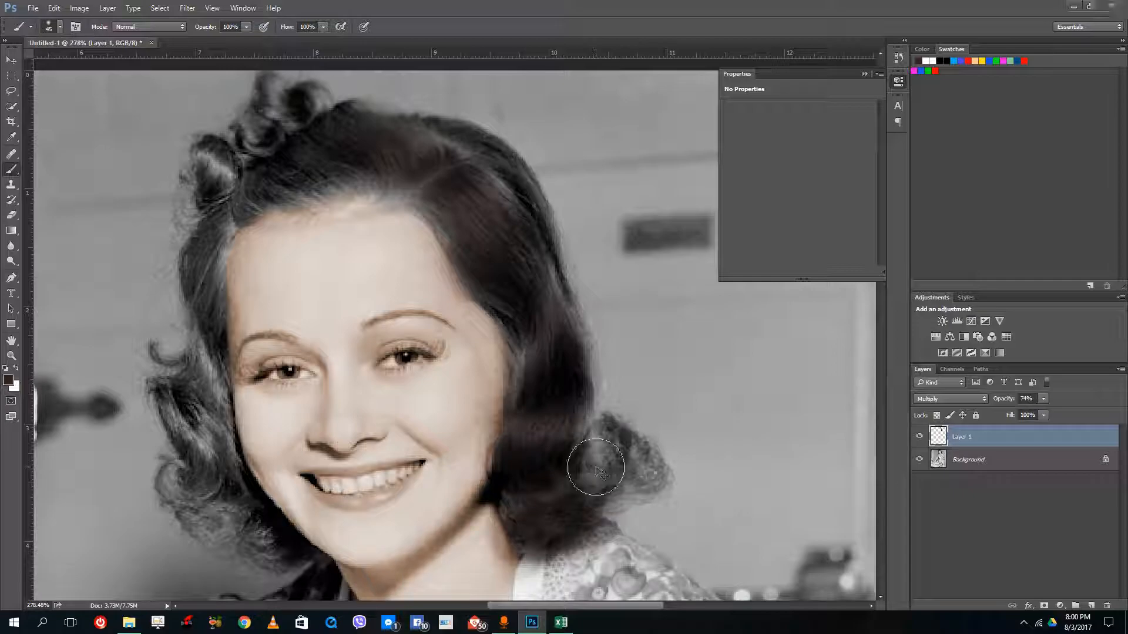
pyautogui.hotkey('alt', 'z')
pyautogui.click(1104, 23)
pyautogui.moveTo(593, 473)
pyautogui.mouseDown()
pyautogui.moveTo(598, 451)
pyautogui.moveTo(638, 471)
pyautogui.moveTo(541, 440)
pyautogui.moveTo(524, 297)
pyautogui.moveTo(432, 188)
pyautogui.moveTo(271, 150)
pyautogui.moveTo(281, 117)
pyautogui.moveTo(319, 105)
pyautogui.moveTo(268, 89)
pyautogui.moveTo(266, 124)
pyautogui.moveTo(237, 131)
pyautogui.moveTo(255, 153)
pyautogui.moveTo(207, 152)
pyautogui.moveTo(197, 218)
pyautogui.moveTo(223, 183)
pyautogui.moveTo(226, 204)
pyautogui.moveTo(238, 152)
pyautogui.moveTo(237, 184)
pyautogui.moveTo(194, 204)
pyautogui.moveTo(265, 193)
pyautogui.moveTo(252, 198)
pyautogui.moveTo(236, 164)
pyautogui.moveTo(292, 188)
pyautogui.moveTo(269, 191)
pyautogui.moveTo(303, 192)
pyautogui.moveTo(444, 137)
pyautogui.moveTo(529, 224)
pyautogui.moveTo(579, 357)
pyautogui.moveTo(483, 144)
pyautogui.moveTo(514, 169)
pyautogui.moveTo(546, 235)
pyautogui.moveTo(558, 279)
pyautogui.moveTo(551, 355)
pyautogui.moveTo(506, 305)
pyautogui.mouseUp()
# - Reduce the brush size to 20 and paint the uncolored side of the hair from the temple down to the curls
pyautogui.press('[')
pyautogui.press('[')
pyautogui.press('[')
pyautogui.press('[')
pyautogui.press('[')
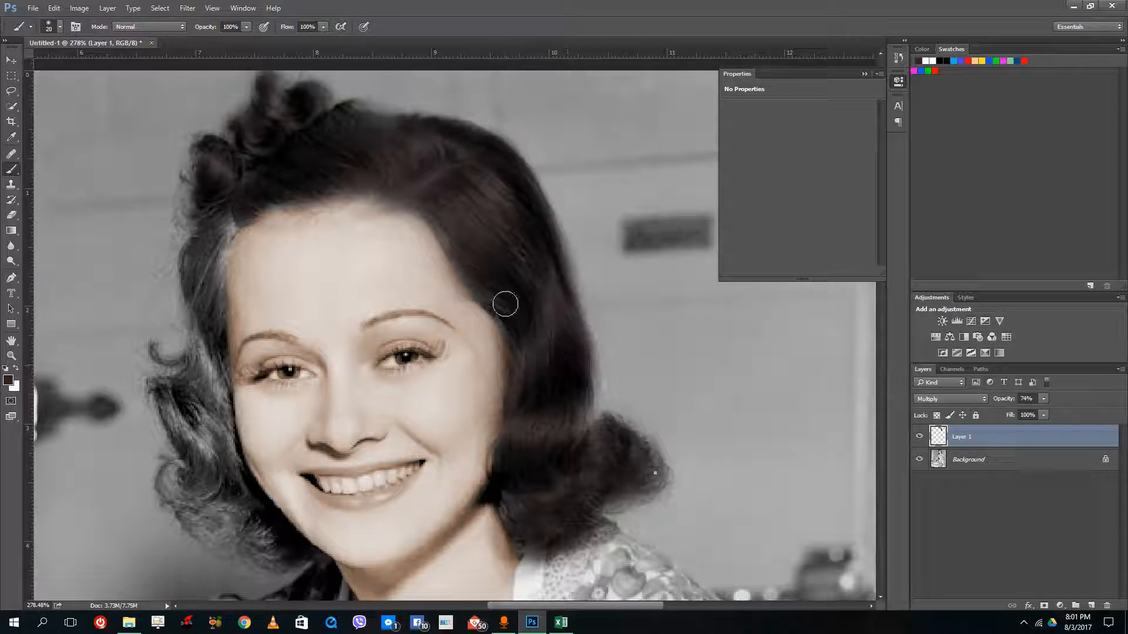
pyautogui.moveTo(218, 273)
pyautogui.mouseDown()
pyautogui.moveTo(215, 241)
pyautogui.moveTo(230, 220)
pyautogui.moveTo(207, 276)
pyautogui.moveTo(218, 244)
pyautogui.moveTo(221, 431)
pyautogui.moveTo(244, 507)
pyautogui.moveTo(290, 547)
pyautogui.moveTo(202, 487)
pyautogui.moveTo(171, 485)
pyautogui.moveTo(200, 486)
pyautogui.moveTo(203, 465)
pyautogui.moveTo(170, 401)
pyautogui.moveTo(184, 385)
pyautogui.moveTo(202, 440)
pyautogui.moveTo(199, 315)
pyautogui.mouseUp()
pyautogui.moveTo(190, 508); pyautogui.dragTo(225, 521)
pyautogui.moveTo(174, 410); pyautogui.dragTo(184, 400)
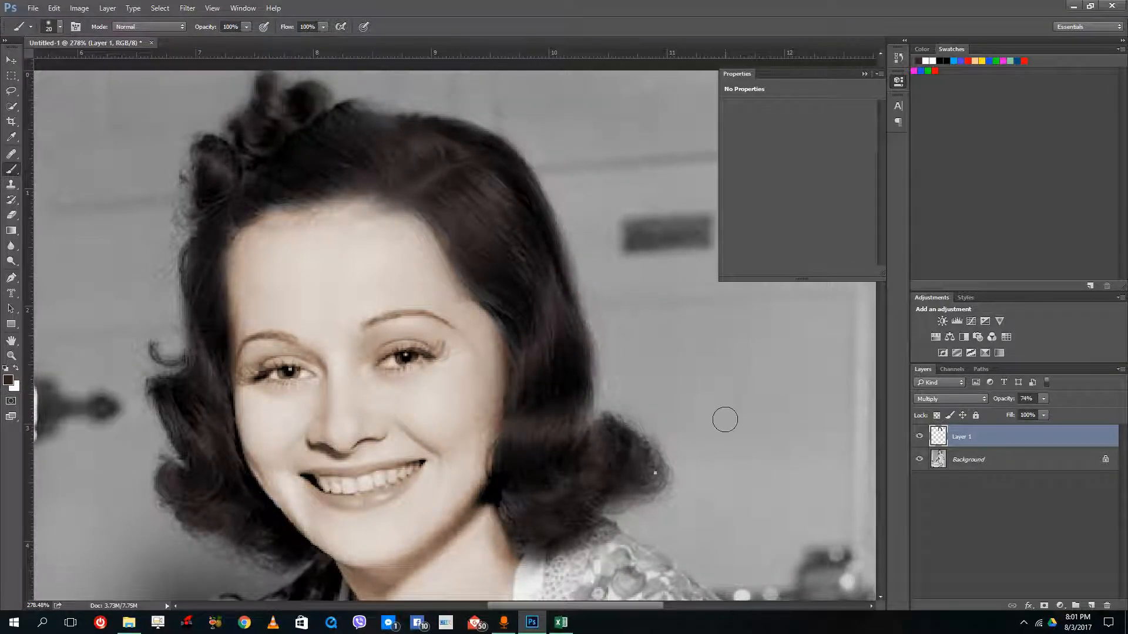
# - Try 50% opacity on the hair paint layer, settling on 70%
pyautogui.click(1044, 399)
pyautogui.click(1027, 399)
pyautogui.write('50')
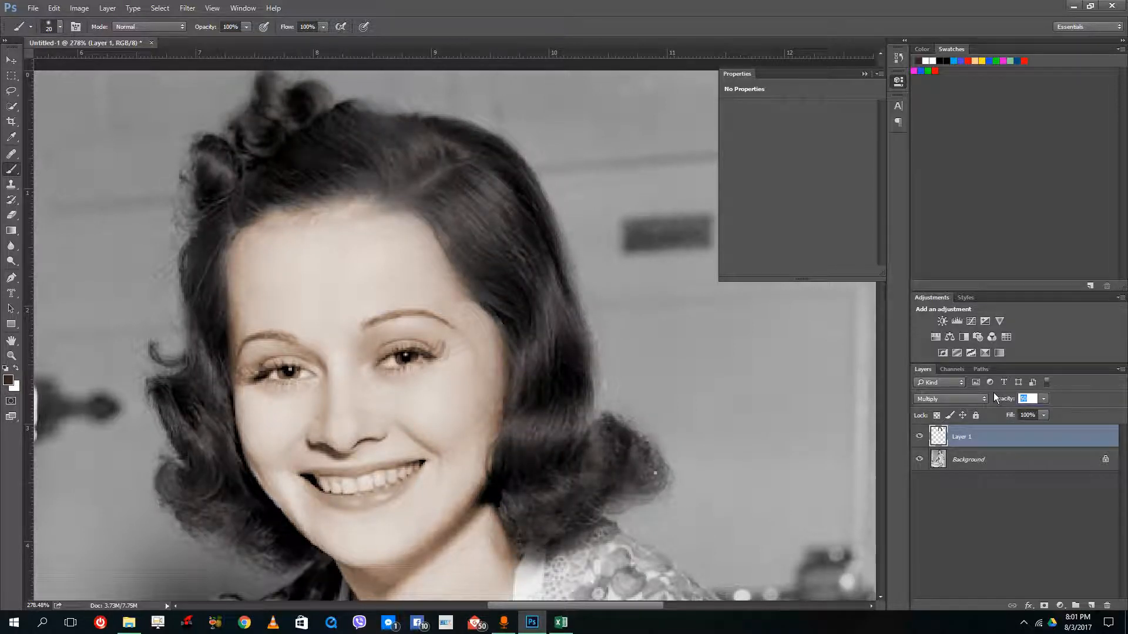
pyautogui.write('70')
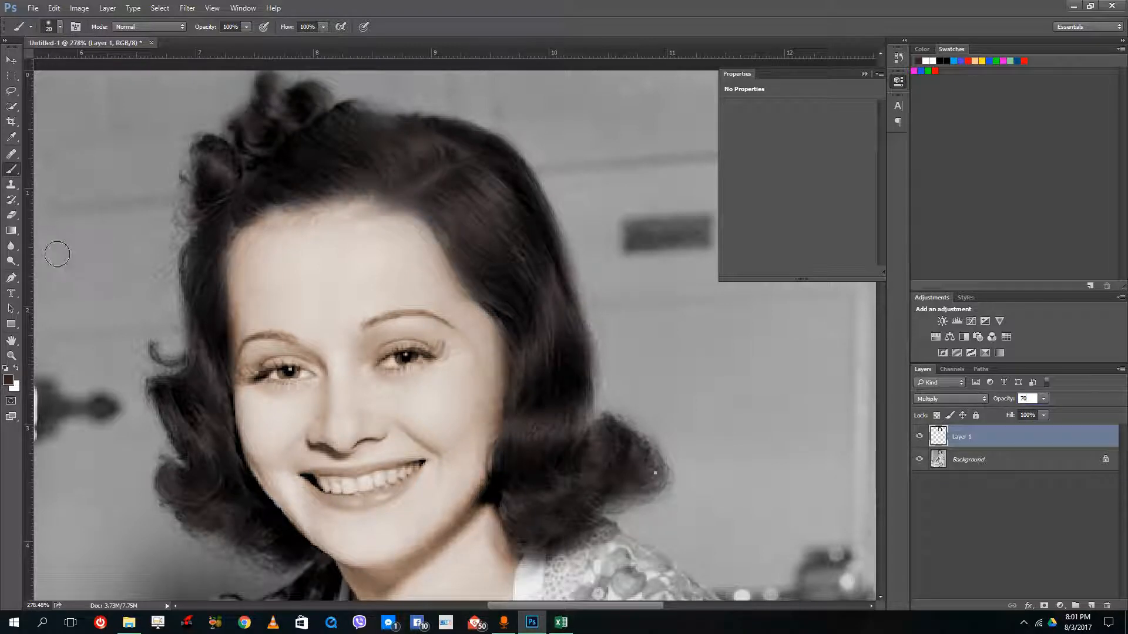
# - Erase the brown paint spilling past the hair outline and onto the collar with the Eraser at size 40
pyautogui.click(10, 215)
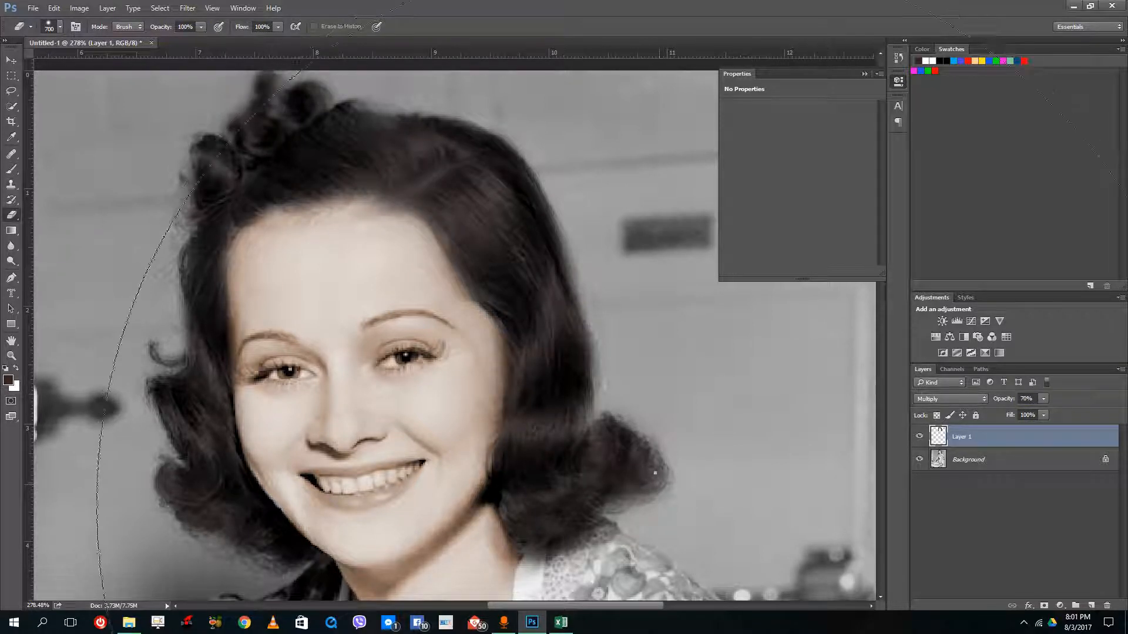
pyautogui.press('[')
pyautogui.press('[')
pyautogui.press('[')
pyautogui.press('[')
pyautogui.press('[')
pyautogui.press('[')
pyautogui.press('[')
pyautogui.press('[')
pyautogui.press('[')
pyautogui.press('[')
pyautogui.press('[')
pyautogui.press('[')
pyautogui.press('[')
pyautogui.press('[')
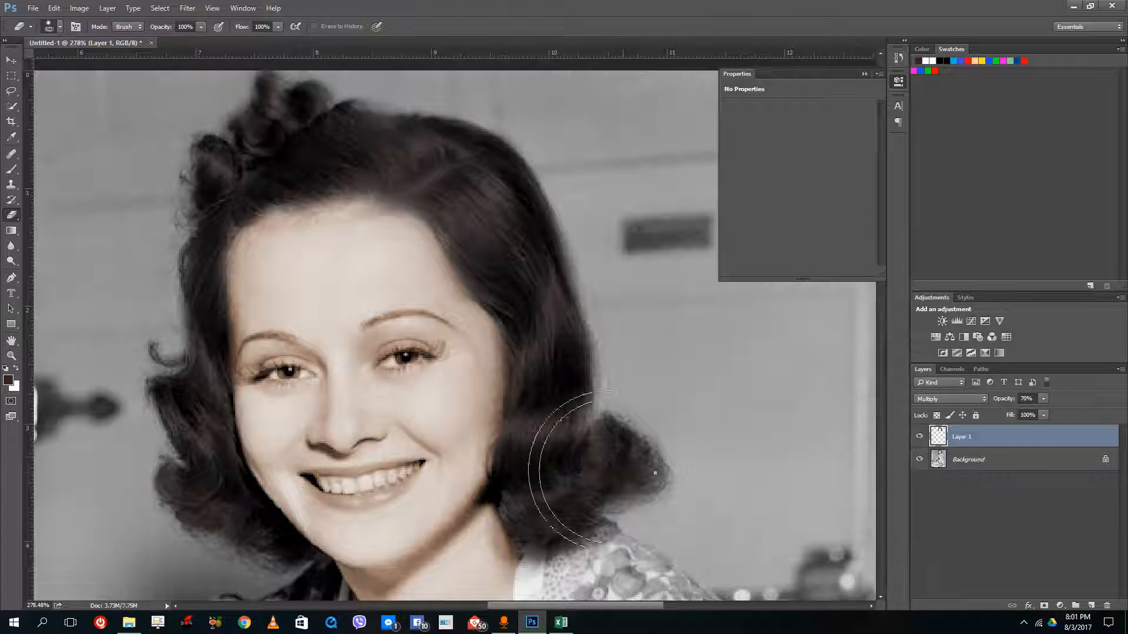
pyautogui.press('[')
pyautogui.press('[')
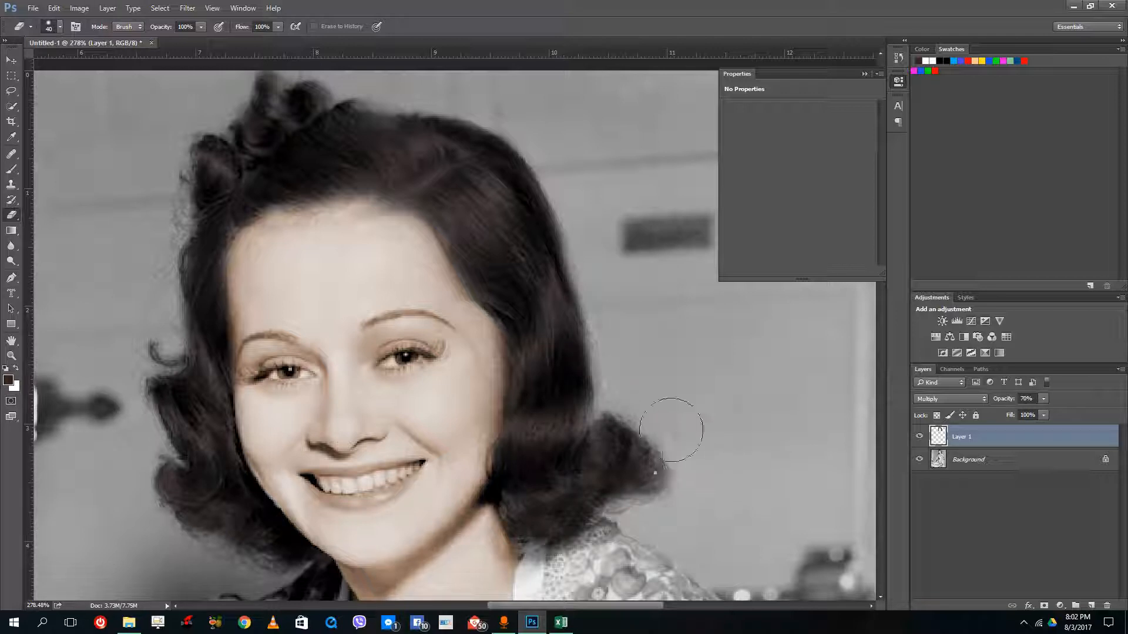
# - Reduce the Eraser to size 10 and clean up the fine edges of the hair paint
pyautogui.press('[')
pyautogui.press('[')
pyautogui.press('[')
pyautogui.press('[')
# - Trace a closed Pen path around the upper lip on the Background layer
pyautogui.scroll(-3, 520, 405)
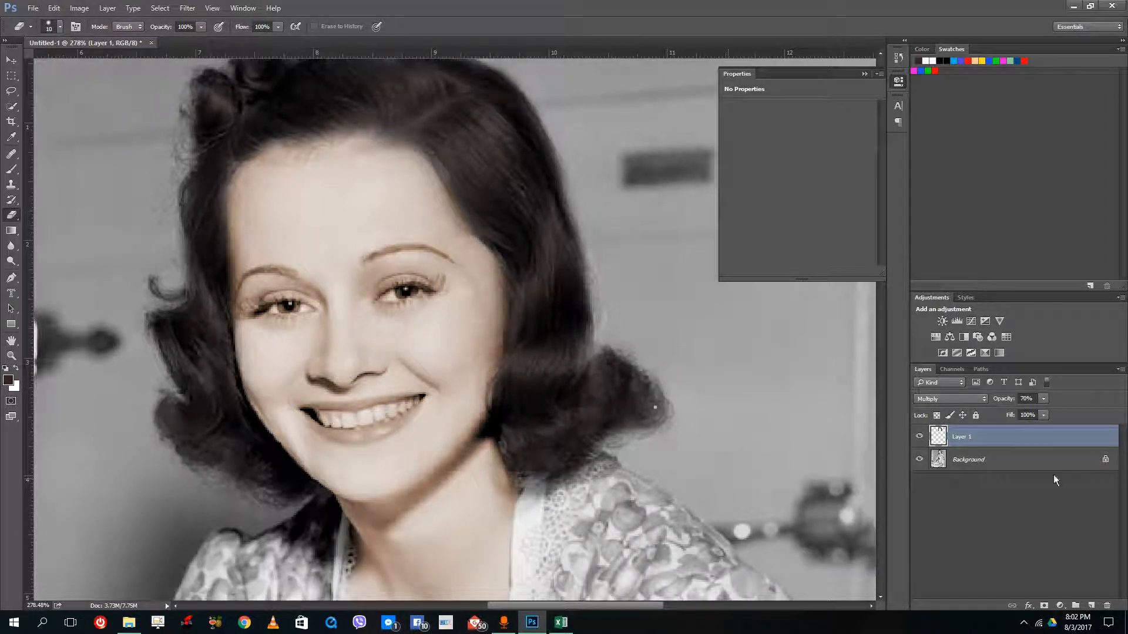
pyautogui.click(998, 460)
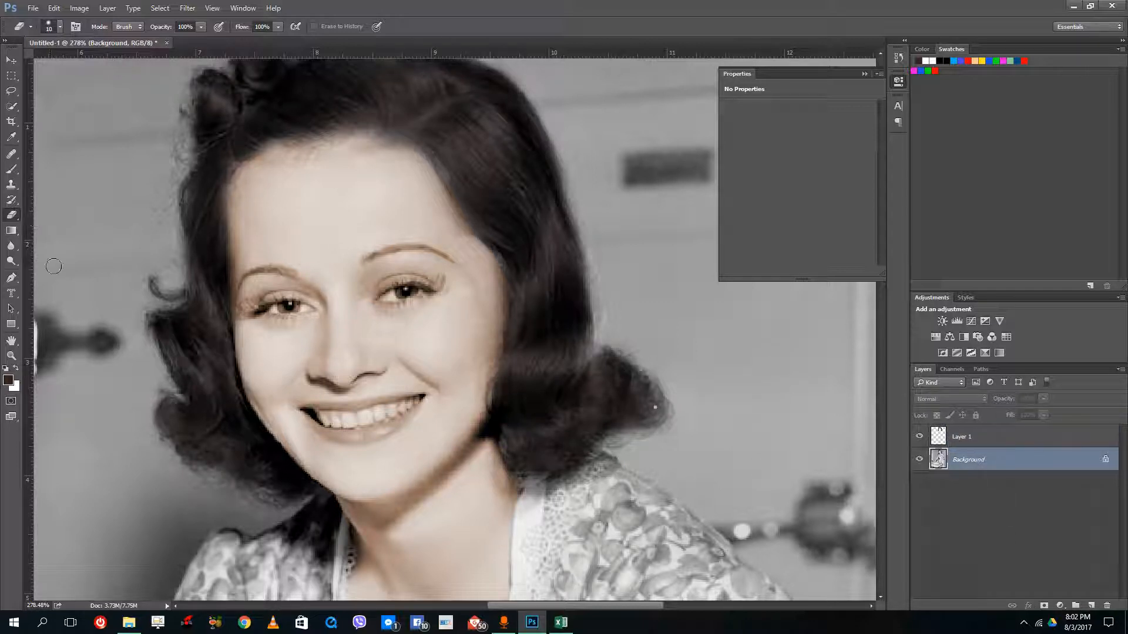
pyautogui.click(12, 280)
pyautogui.scroll(5, 329, 400)
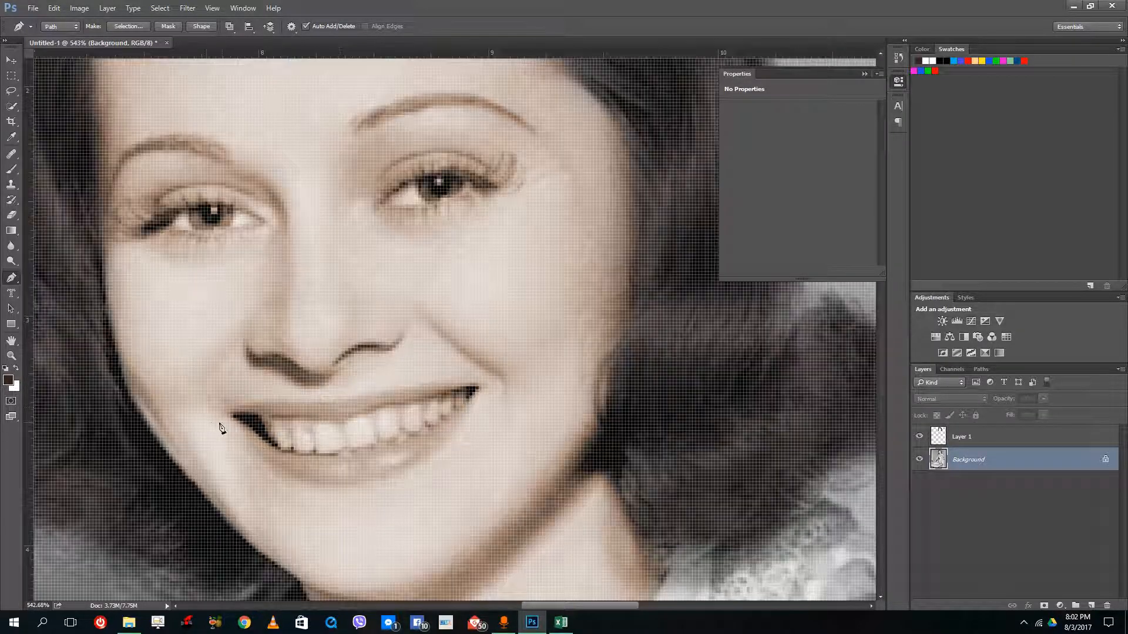
pyautogui.click(234, 417)
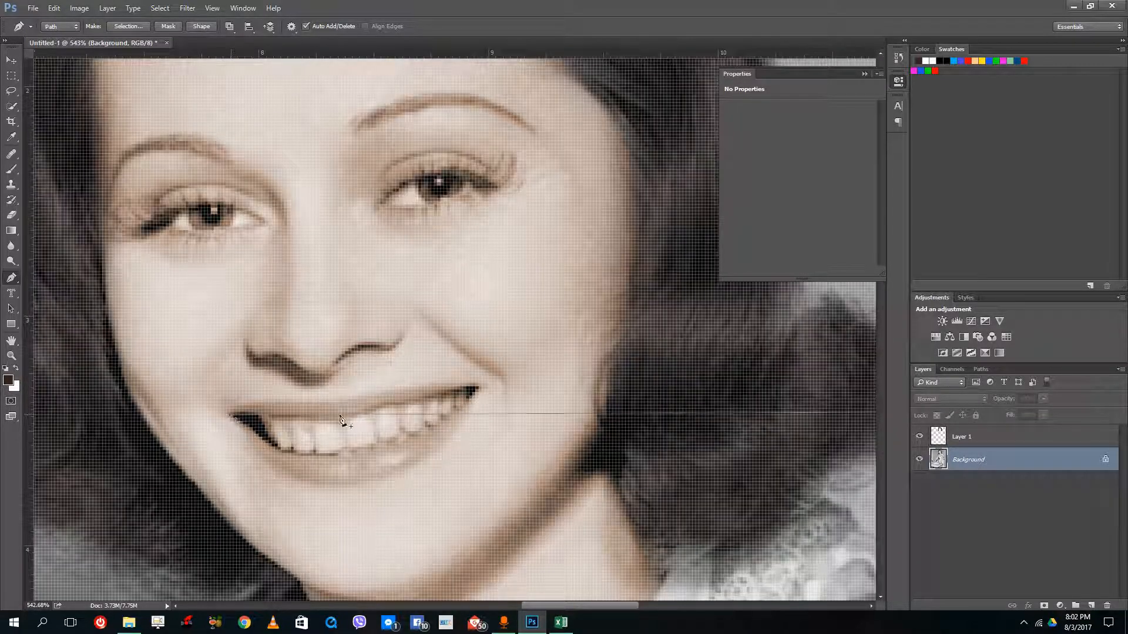
pyautogui.hotkey('ctrl', 'z')
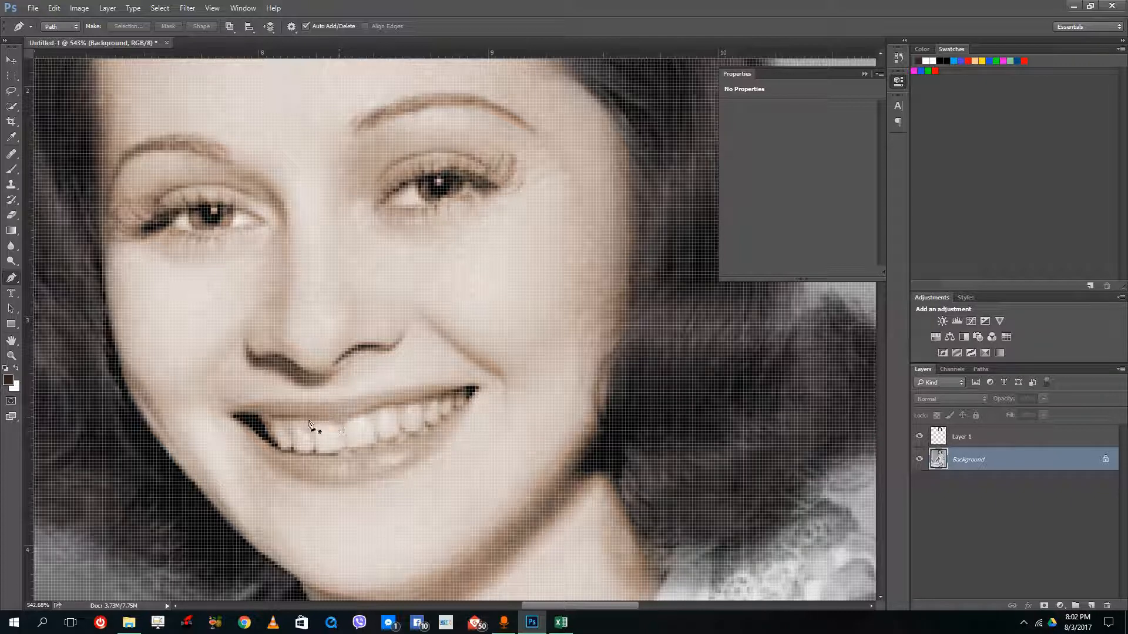
pyautogui.click(232, 417)
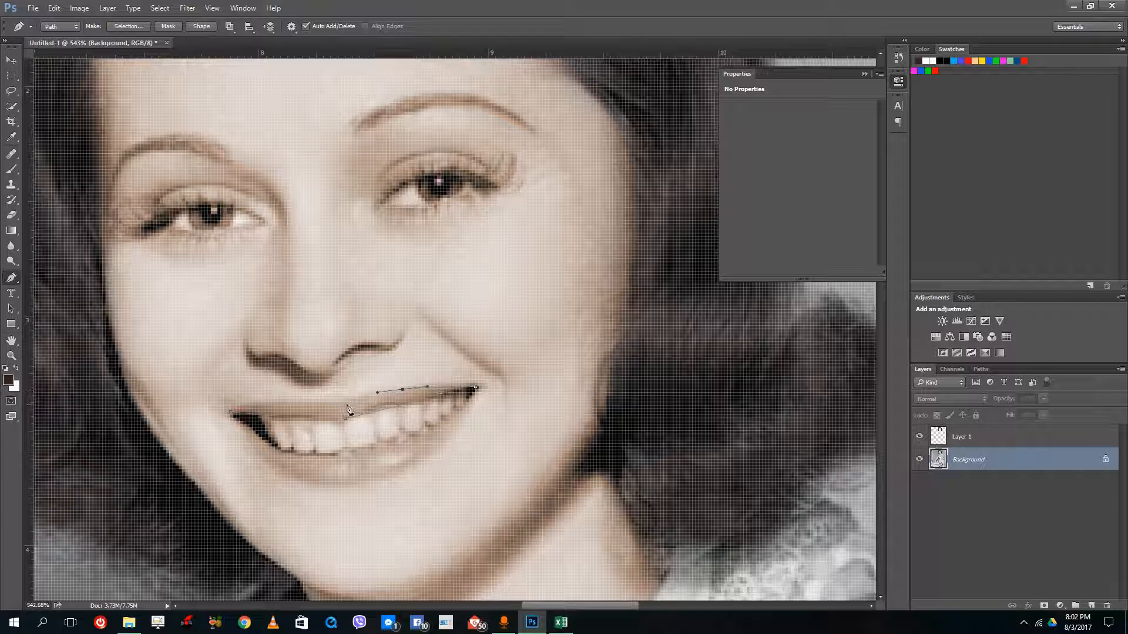
pyautogui.click(269, 403)
# - Turn the upper lip path into a selection
pyautogui.rightClick(327, 409)
pyautogui.click(381, 227)
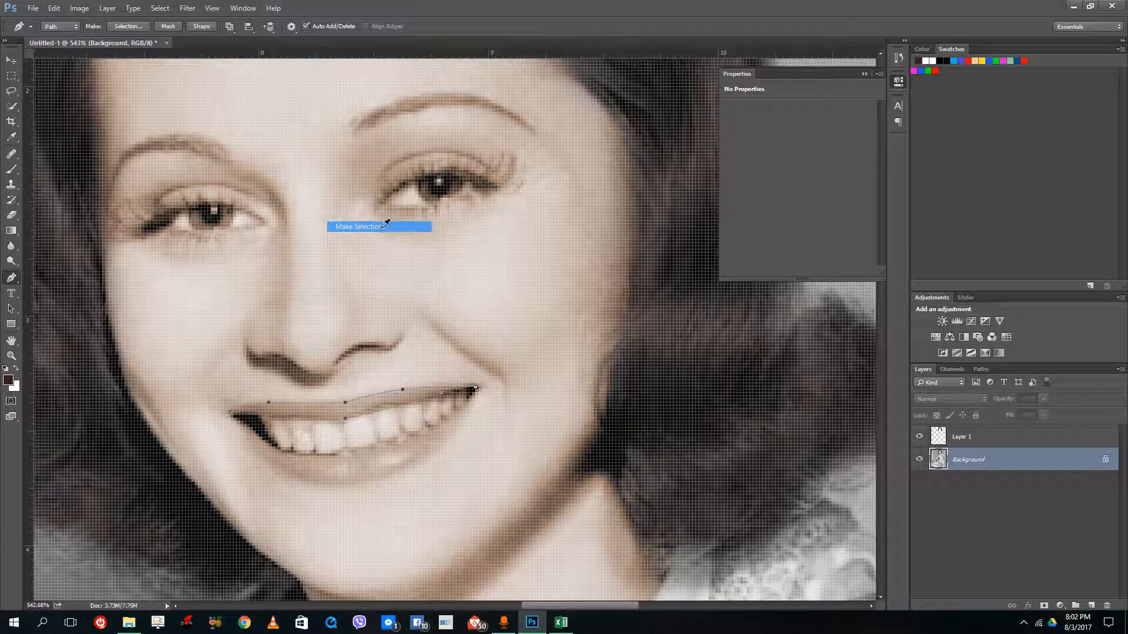
pyautogui.click(628, 182)
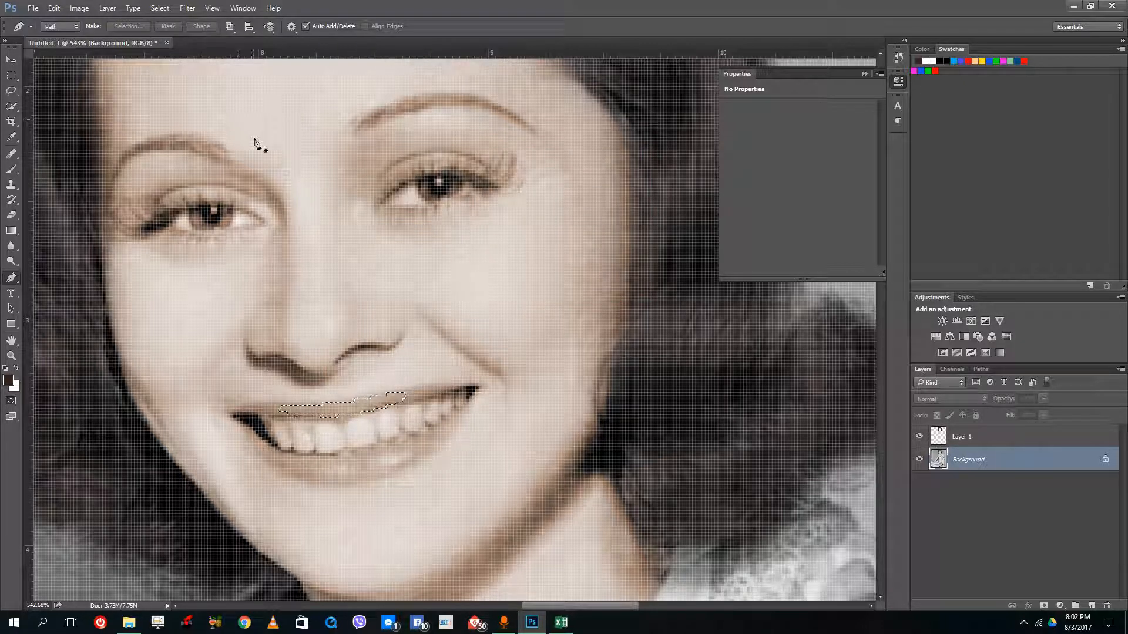
# - Colorize the upper lip with Hue/Saturation at hue 0 and saturation 74, then clear the selection
pyautogui.click(80, 8)
pyautogui.moveTo(132, 39)
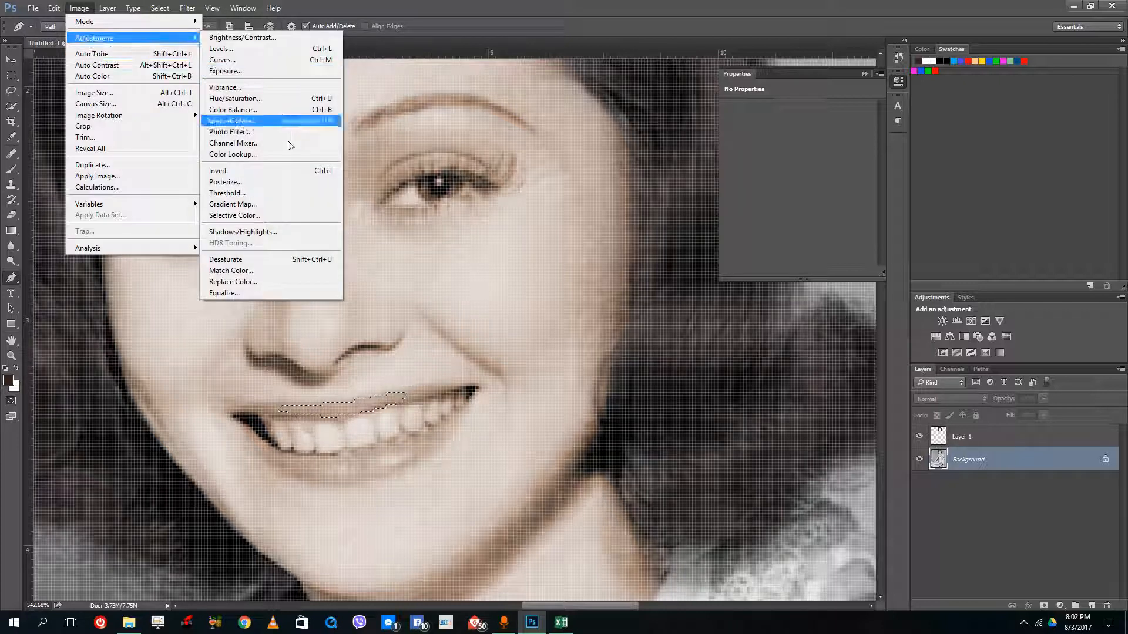
pyautogui.click(263, 97)
pyautogui.click(820, 315)
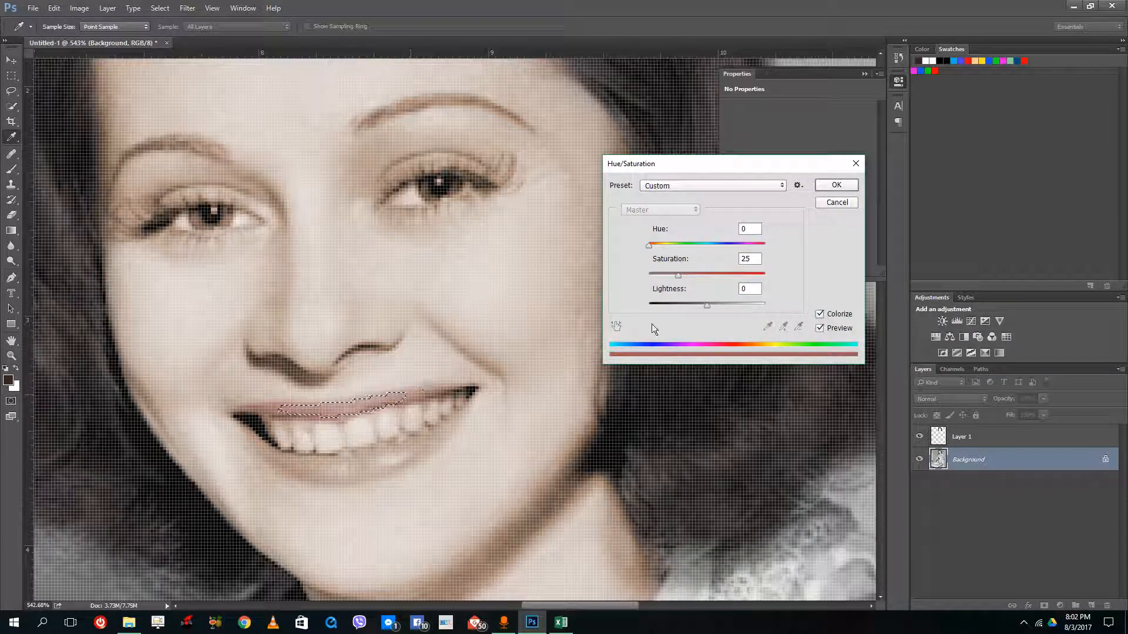
pyautogui.moveTo(679, 276); pyautogui.dragTo(735, 278)
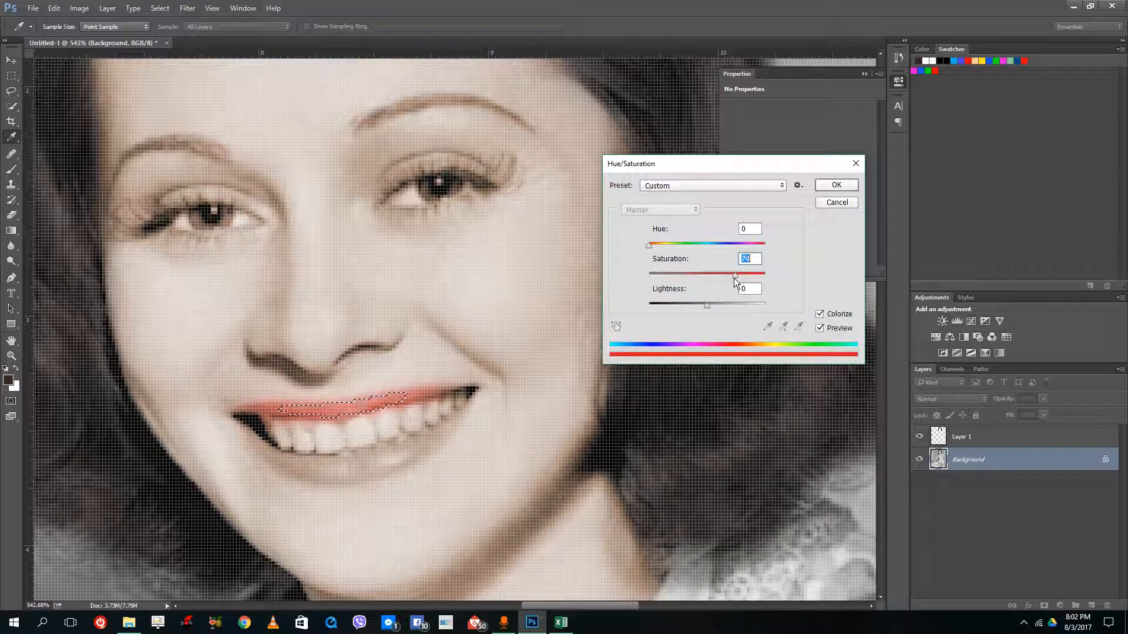
pyautogui.click(833, 187)
pyautogui.press('p')
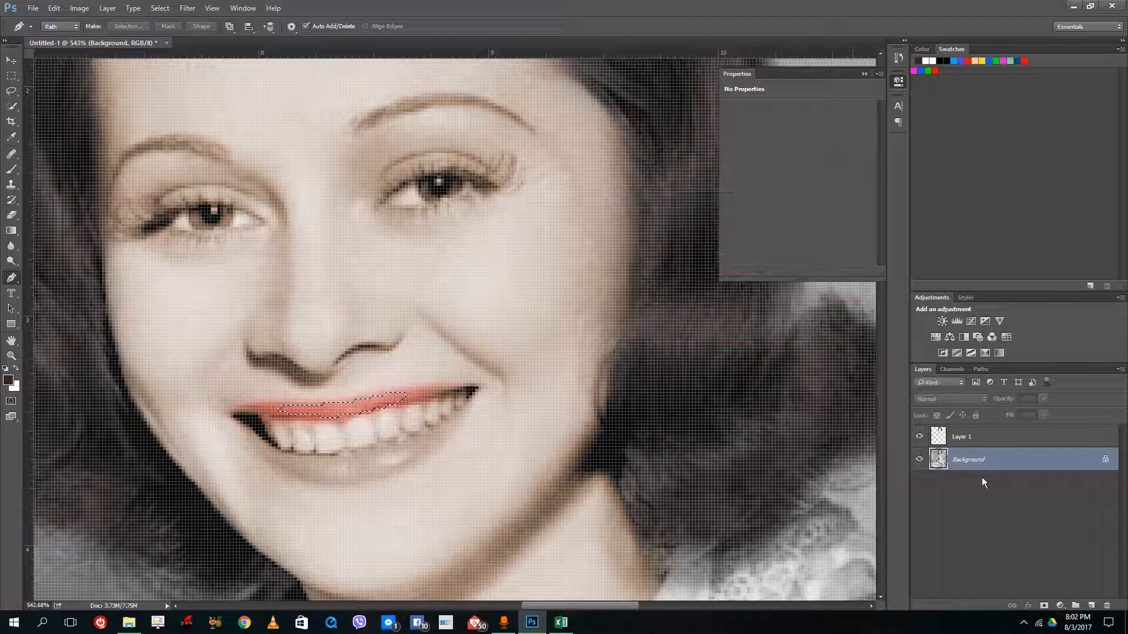
pyautogui.hotkey('ctrl', 'd')
# - Trace a closed Pen path around the lower lip on the Background layer and turn it into a selection
pyautogui.click(231, 418)
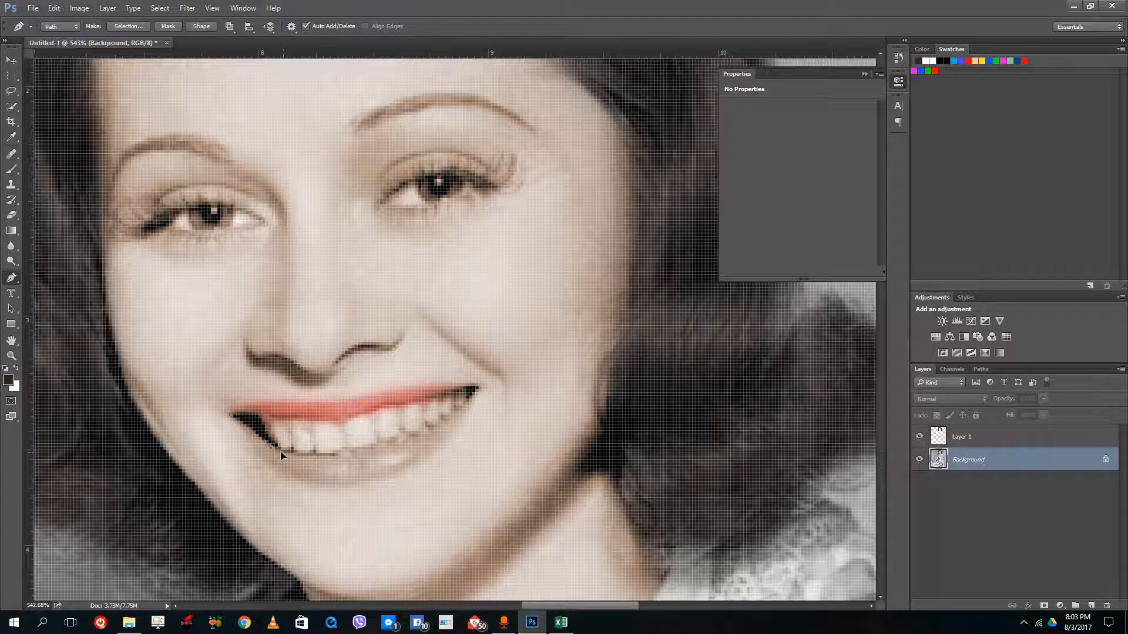
pyautogui.moveTo(317, 453); pyautogui.dragTo(329, 453)
pyautogui.moveTo(473, 390); pyautogui.dragTo(500, 348)
pyautogui.keyDown('alt'); pyautogui.click(474, 391); pyautogui.keyUp('alt')
pyautogui.moveTo(428, 460); pyautogui.dragTo(404, 481)
pyautogui.moveTo(314, 483); pyautogui.dragTo(203, 393)
pyautogui.click(231, 417)
pyautogui.click(247, 438)
pyautogui.rightClick(360, 470)
pyautogui.click(426, 287)
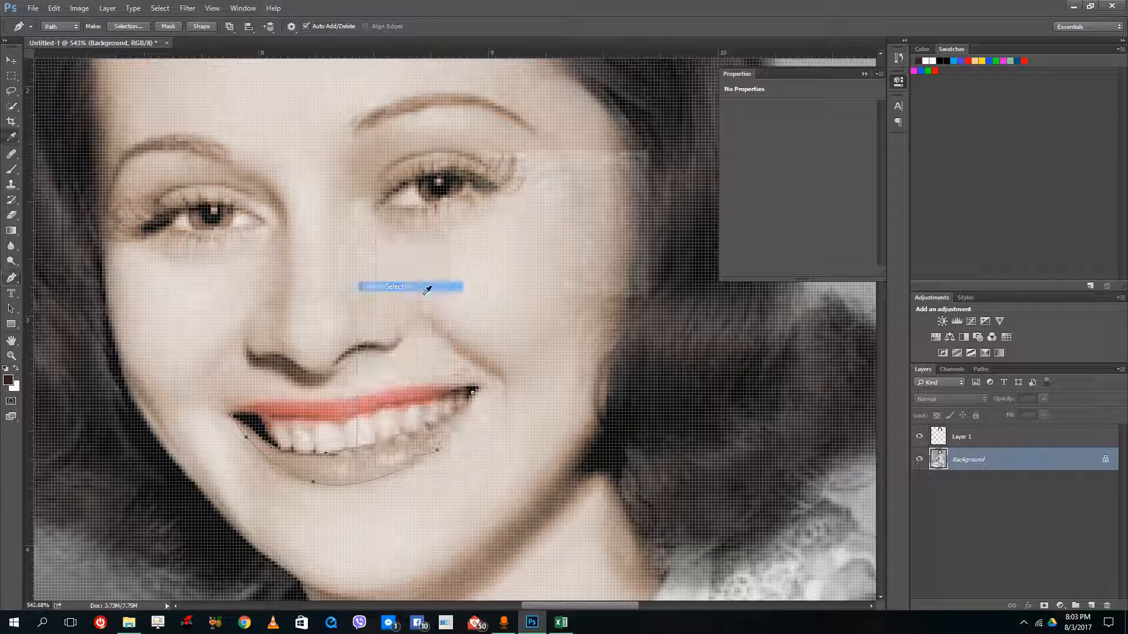
pyautogui.click(626, 183)
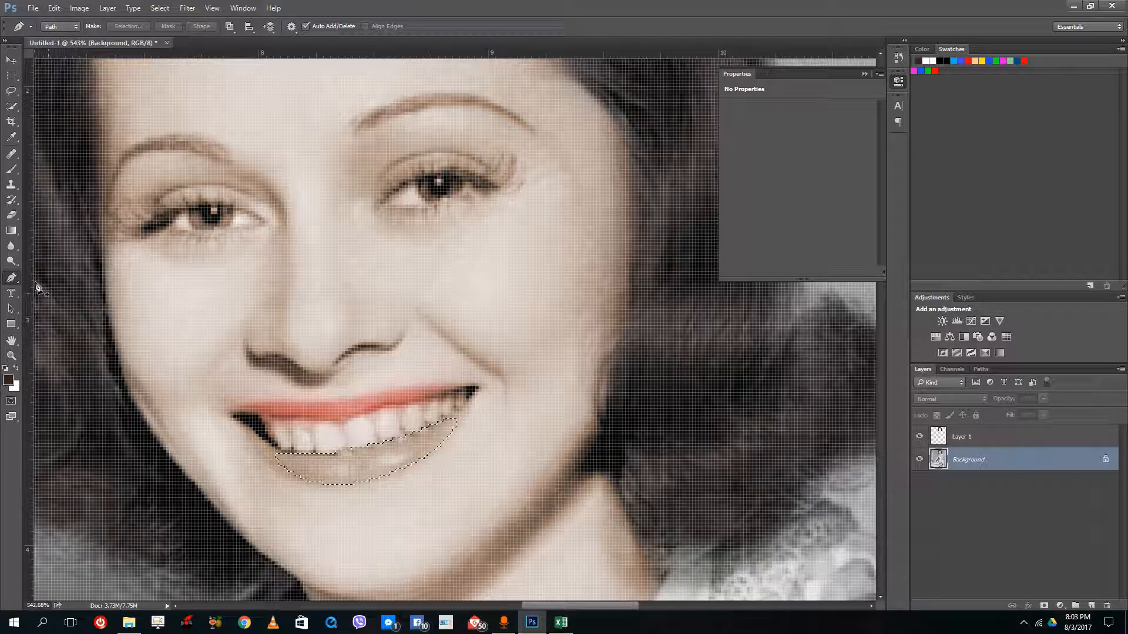
# - Colorize the selected lower lip with Hue/Saturation at hue 0 and saturation 57
pyautogui.click(79, 8)
pyautogui.moveTo(97, 37)
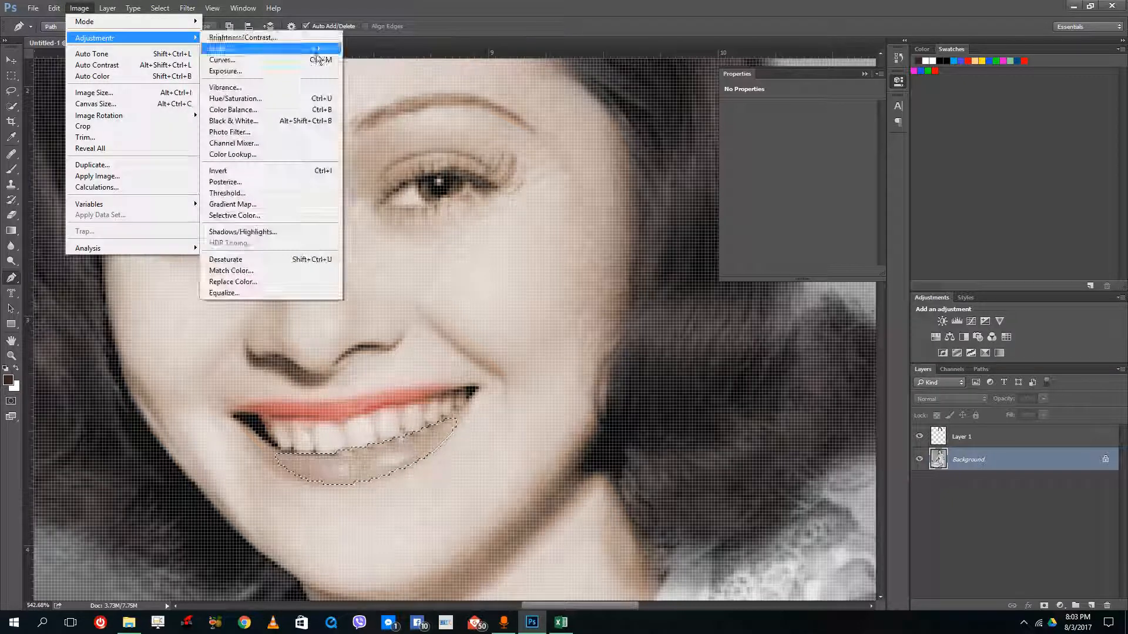
pyautogui.click(265, 101)
pyautogui.click(820, 315)
pyautogui.moveTo(677, 274); pyautogui.dragTo(714, 275)
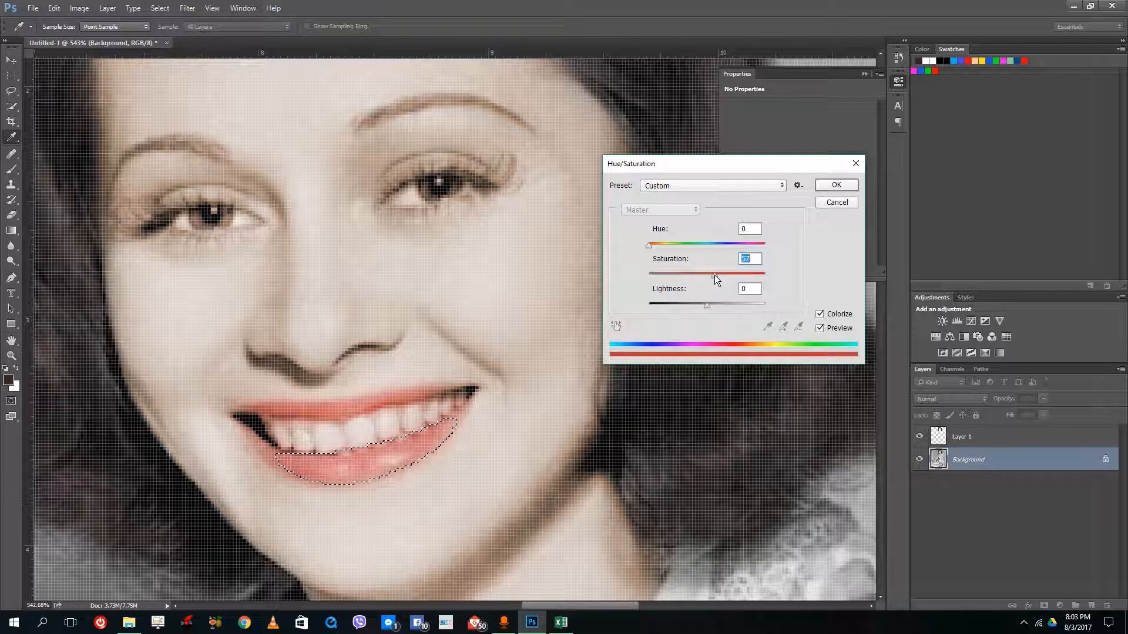
pyautogui.click(836, 186)
pyautogui.press('p')
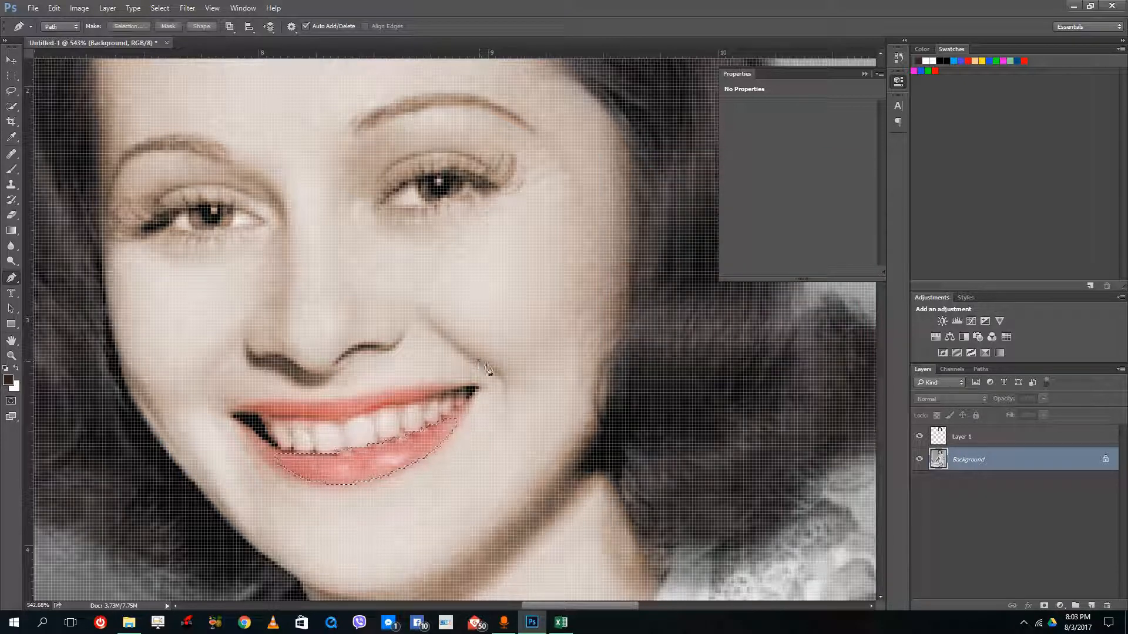
# - Add a new empty layer above Layer 1 and clear the lower lip selection
pyautogui.click(1037, 438)
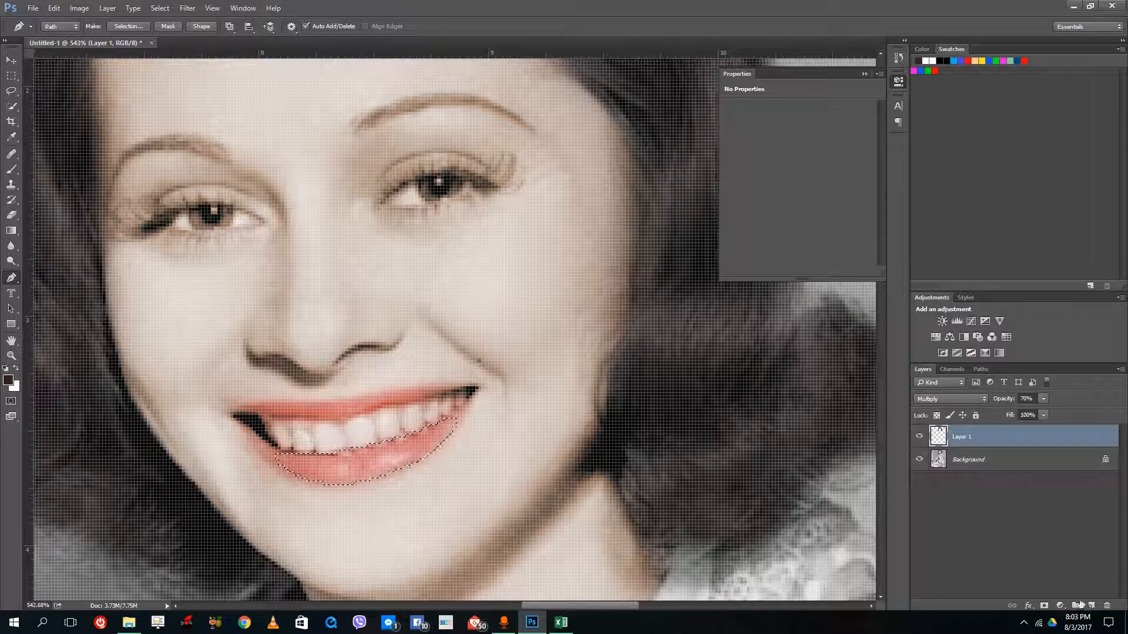
pyautogui.click(1091, 605)
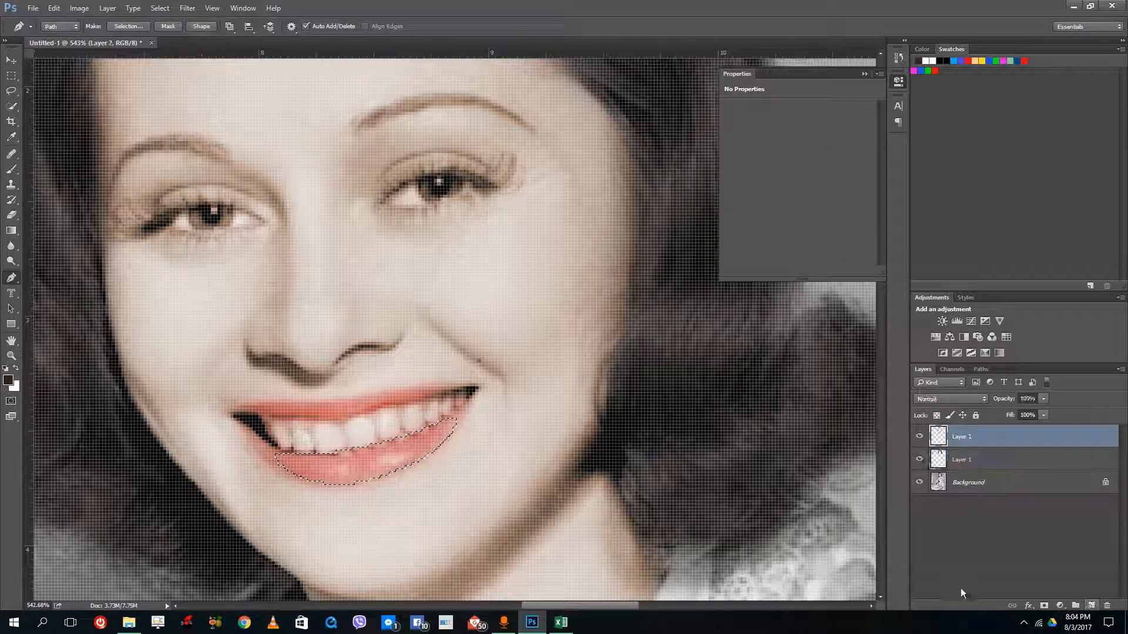
pyautogui.click(263, 419)
pyautogui.hotkey('ctrl', 'z')
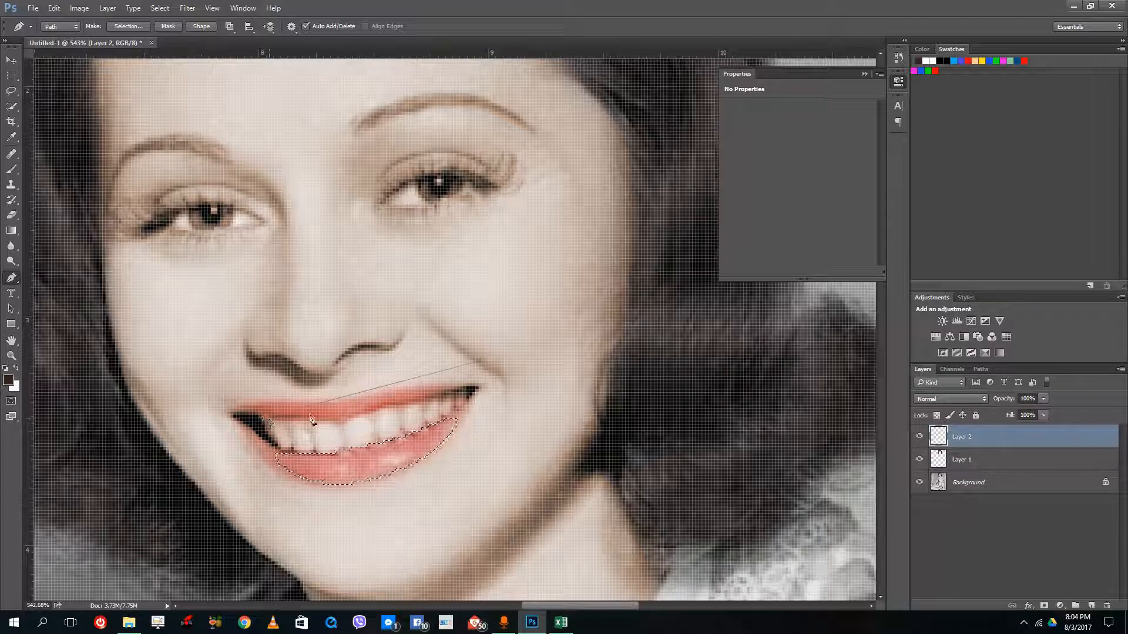
pyautogui.hotkey('ctrl', 'alt', 'z')
pyautogui.hotkey('ctrl', 'd')
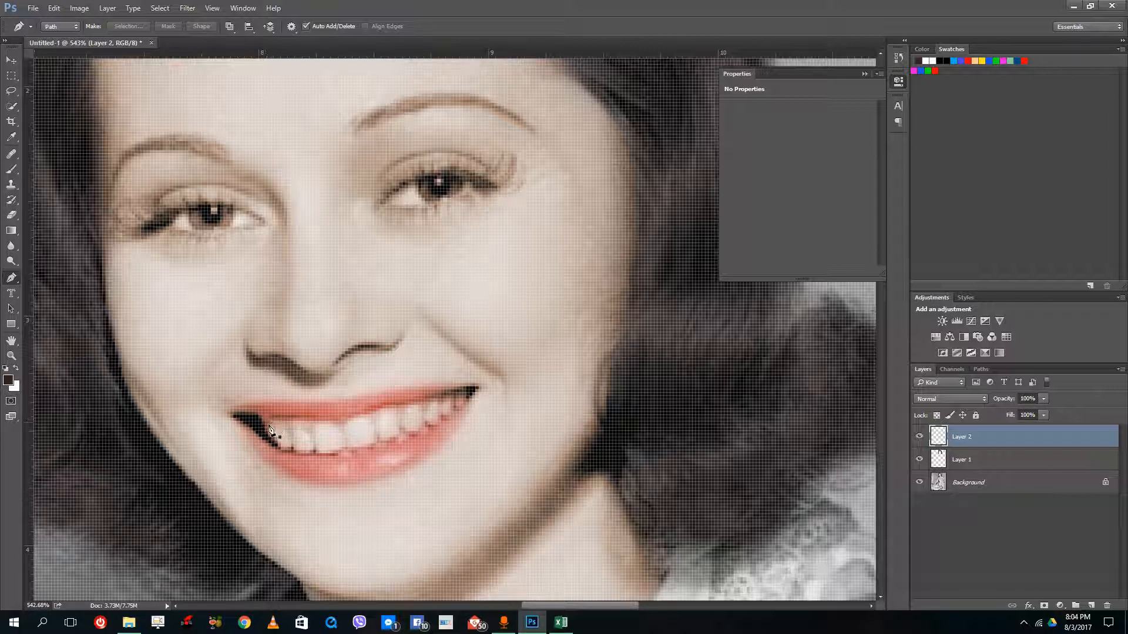
# - Trace a closed Pen path around the teeth and turn it into a selection with a 3-pixel feather
pyautogui.click(267, 419)
pyautogui.moveTo(393, 405); pyautogui.dragTo(437, 385)
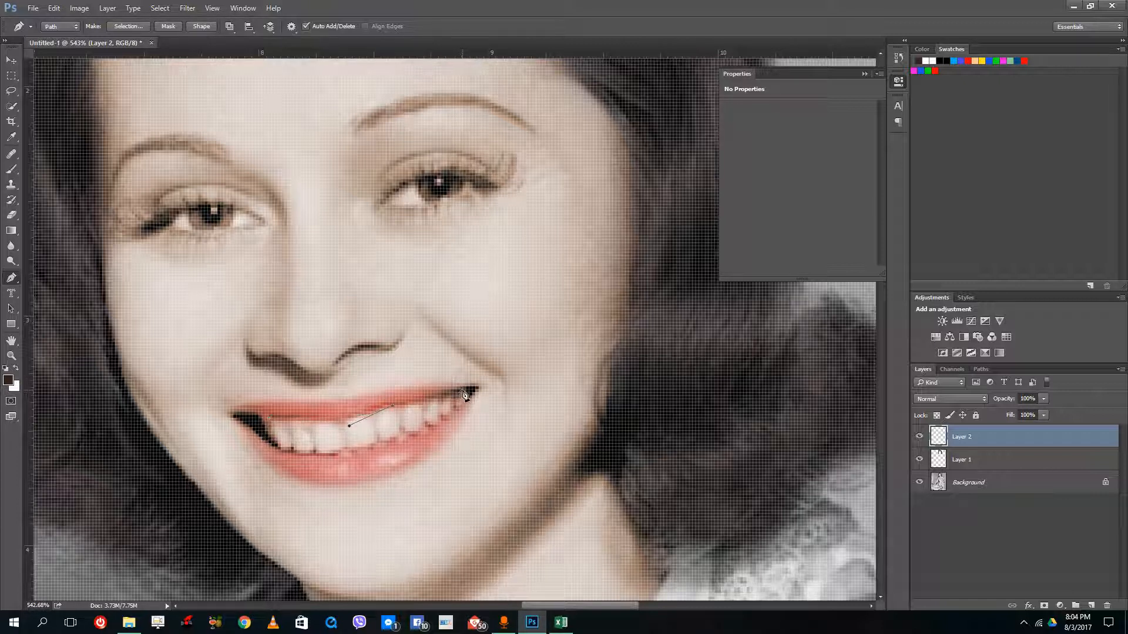
pyautogui.moveTo(349, 455); pyautogui.dragTo(255, 460)
pyautogui.hotkey('ctrl', 'z')
pyautogui.moveTo(275, 445); pyautogui.dragTo(257, 429)
pyautogui.rightClick(296, 425)
pyautogui.click(353, 243)
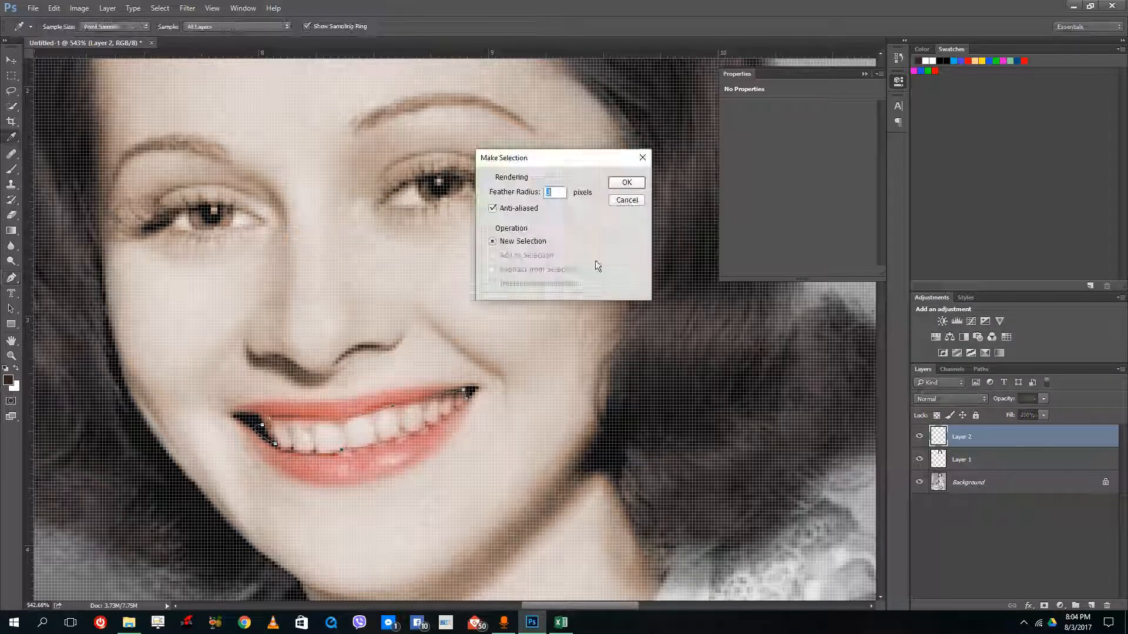
pyautogui.click(627, 186)
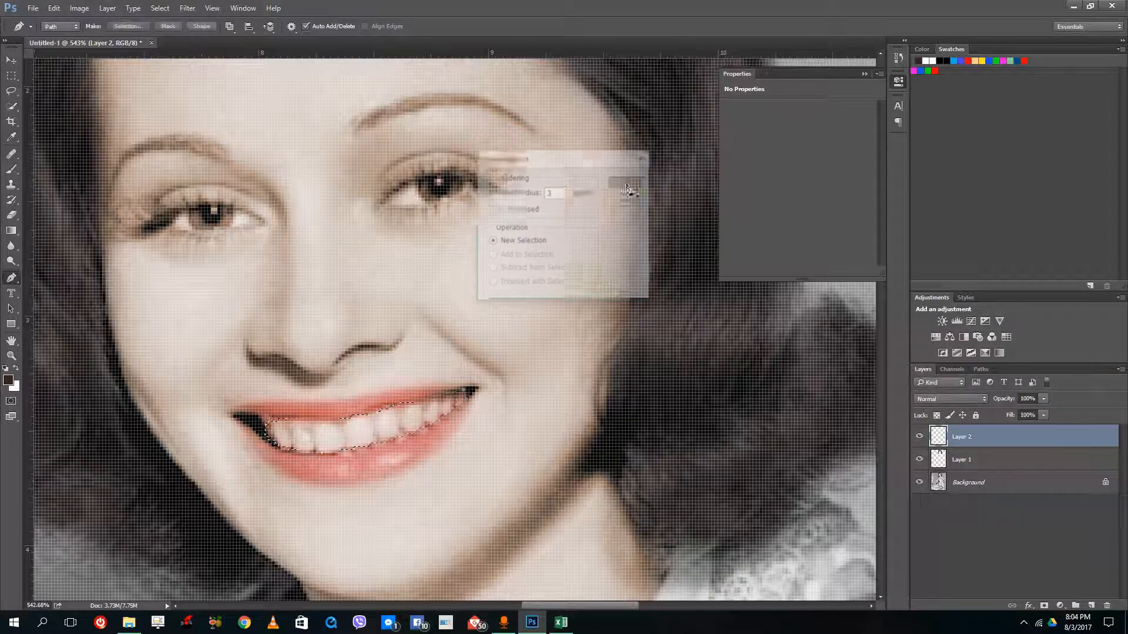
# - Try to apply Hue/Saturation to the teeth selection on the empty Layer 2
pyautogui.click(79, 8)
pyautogui.moveTo(118, 37)
pyautogui.click(305, 99)
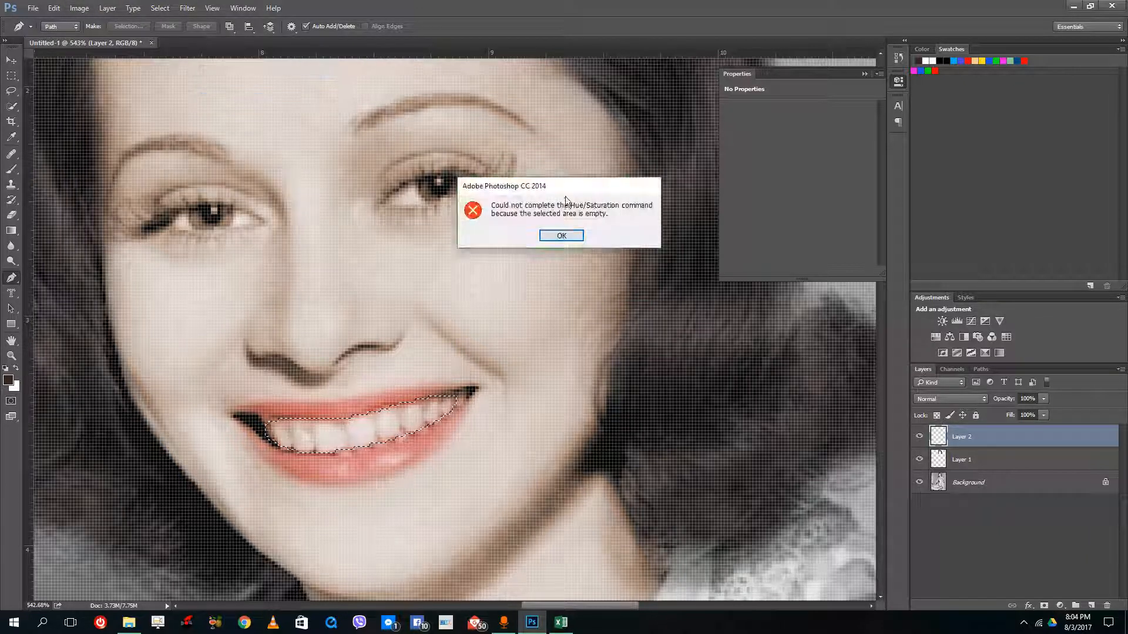
pyautogui.click(559, 235)
# - Whiten the teeth on the Background layer with Hue/Saturation at saturation -100 and lightness about +30, then clear the selection
pyautogui.click(940, 480)
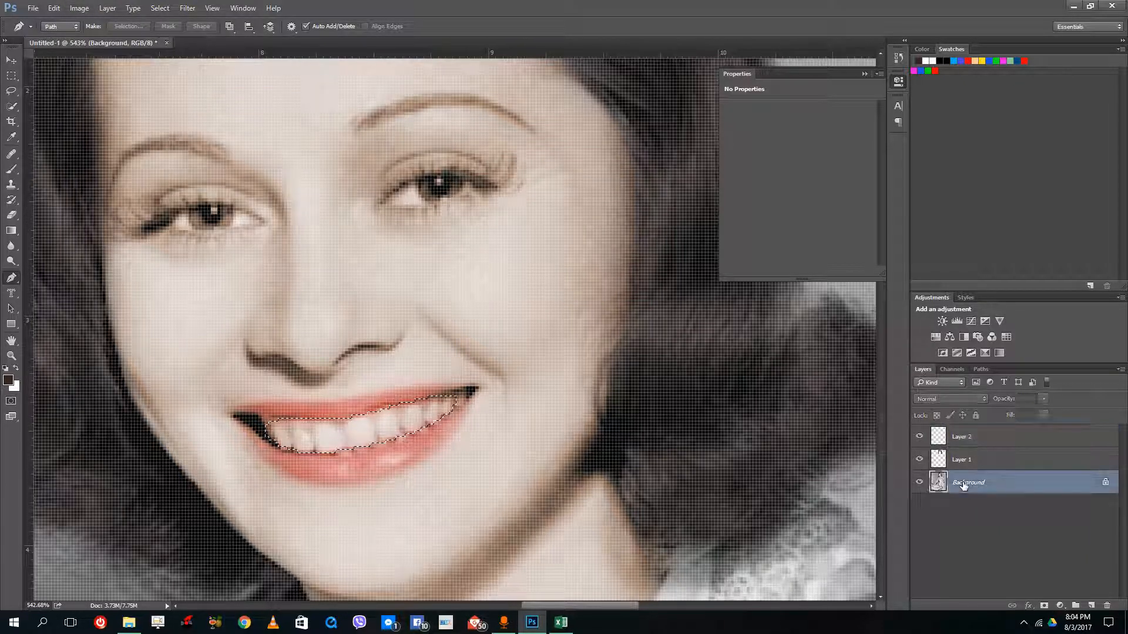
pyautogui.click(79, 9)
pyautogui.moveTo(126, 37)
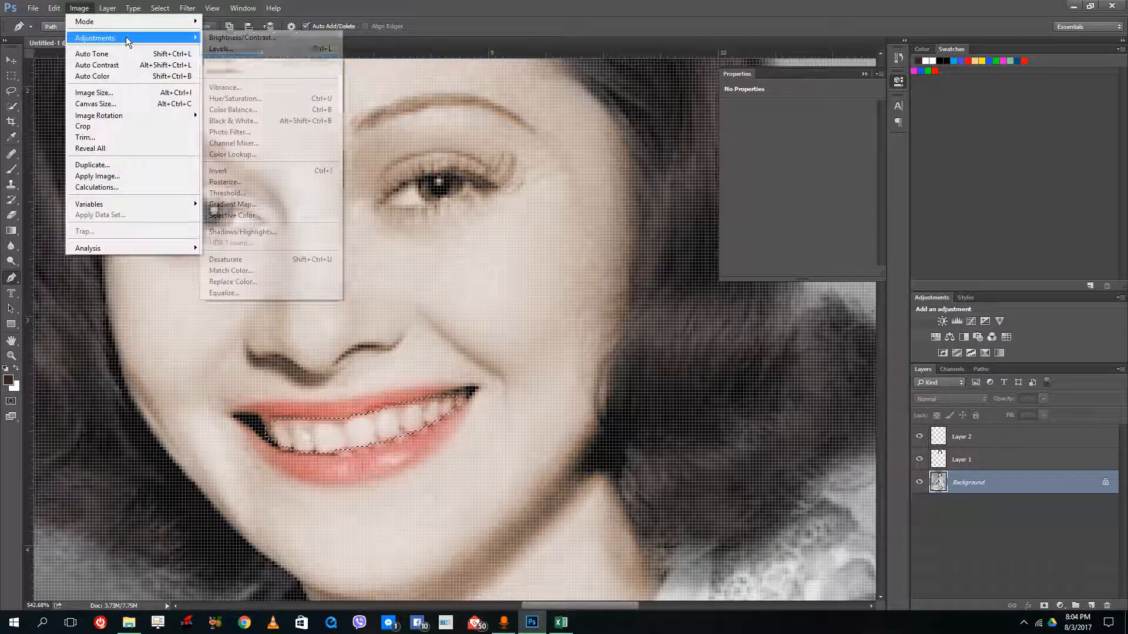
pyautogui.click(247, 99)
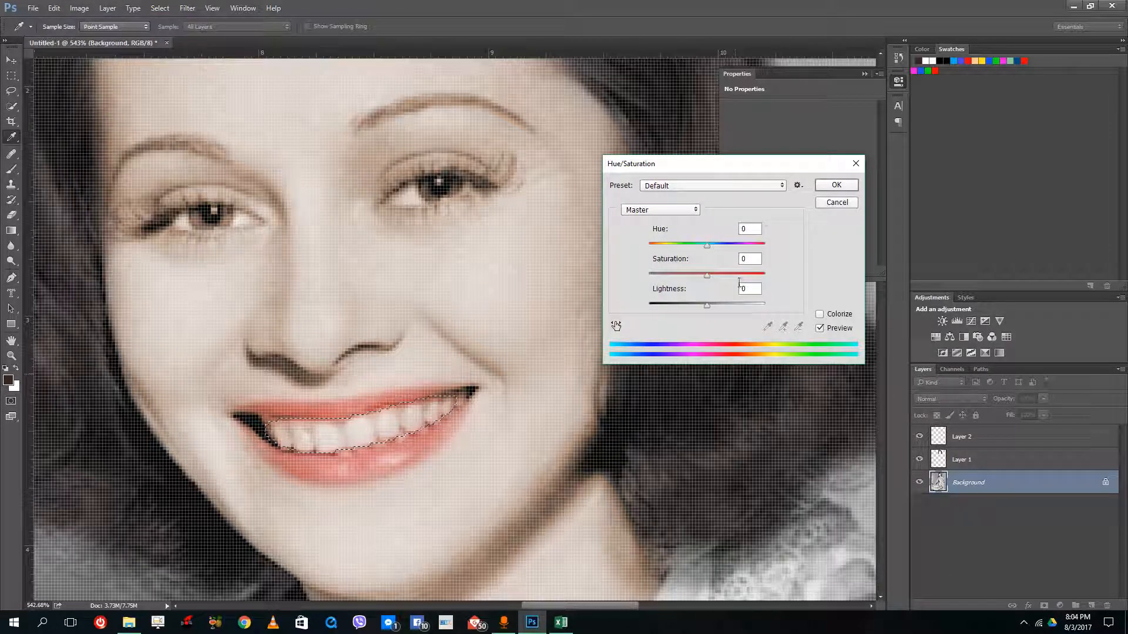
pyautogui.moveTo(707, 306)
pyautogui.mouseDown()
pyautogui.moveTo(742, 304)
pyautogui.moveTo(723, 305)
pyautogui.mouseUp()
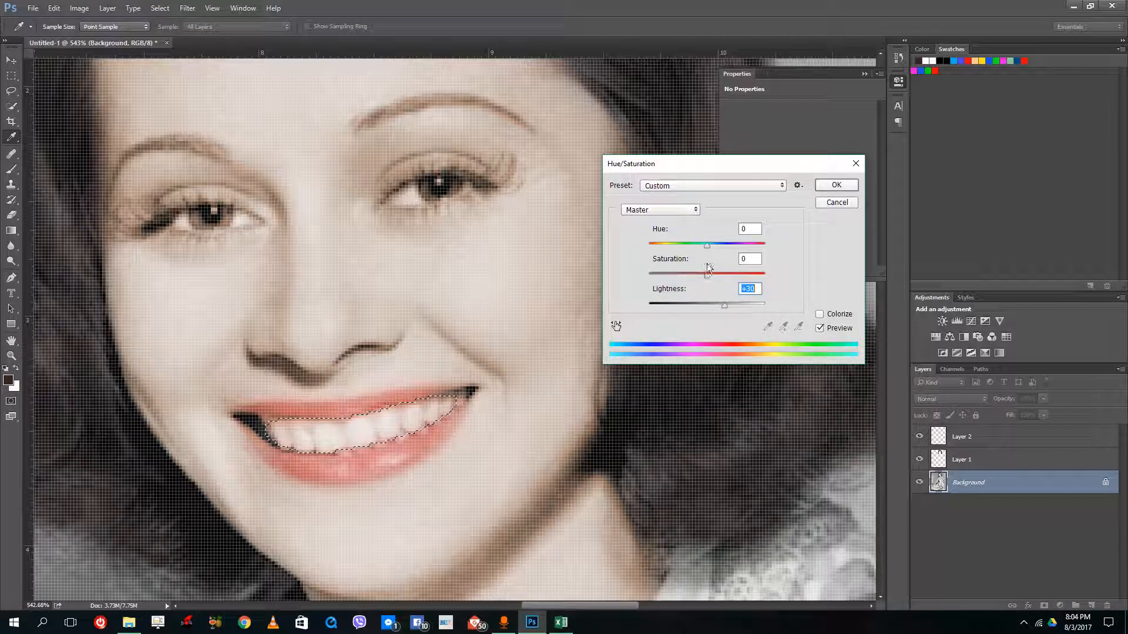
pyautogui.moveTo(707, 276); pyautogui.dragTo(646, 277)
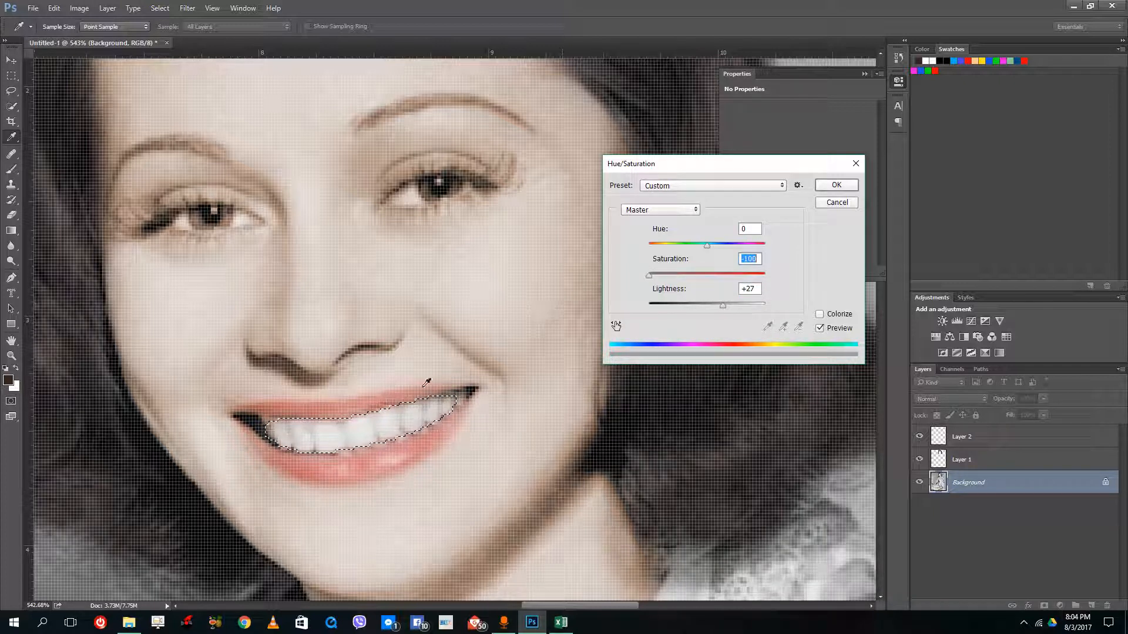
pyautogui.moveTo(726, 306); pyautogui.dragTo(721, 310)
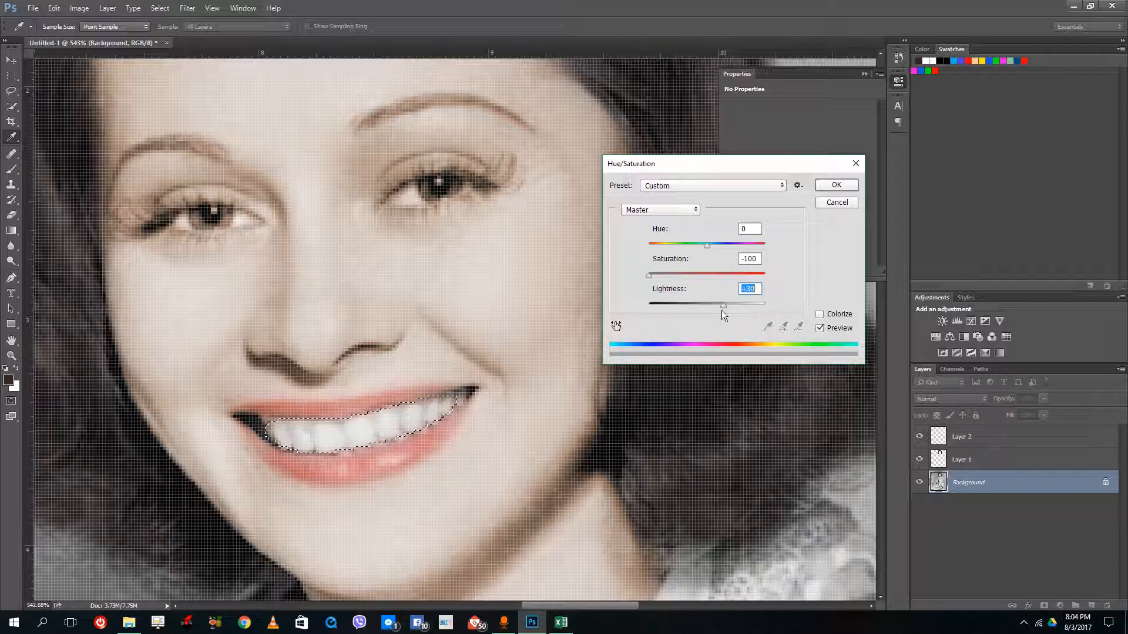
pyautogui.click(837, 186)
pyautogui.hotkey('ctrl', 'd')
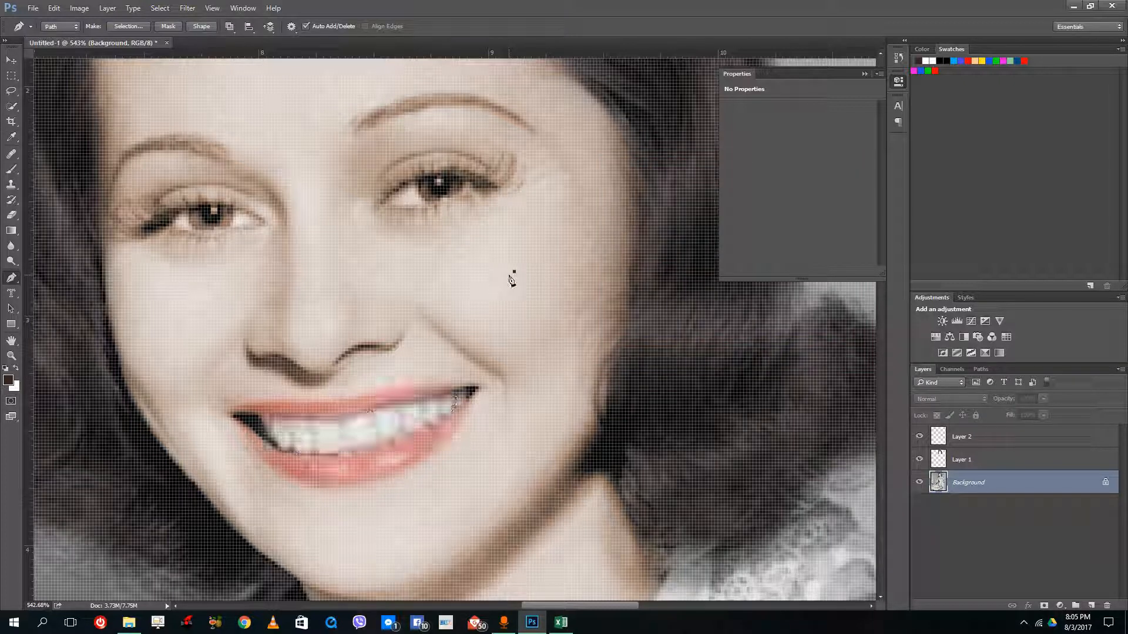
# - Clear the stray Pen points from the cheek and eye area
pyautogui.scroll(-2, 512, 280)
pyautogui.scroll(-4, 512, 281)
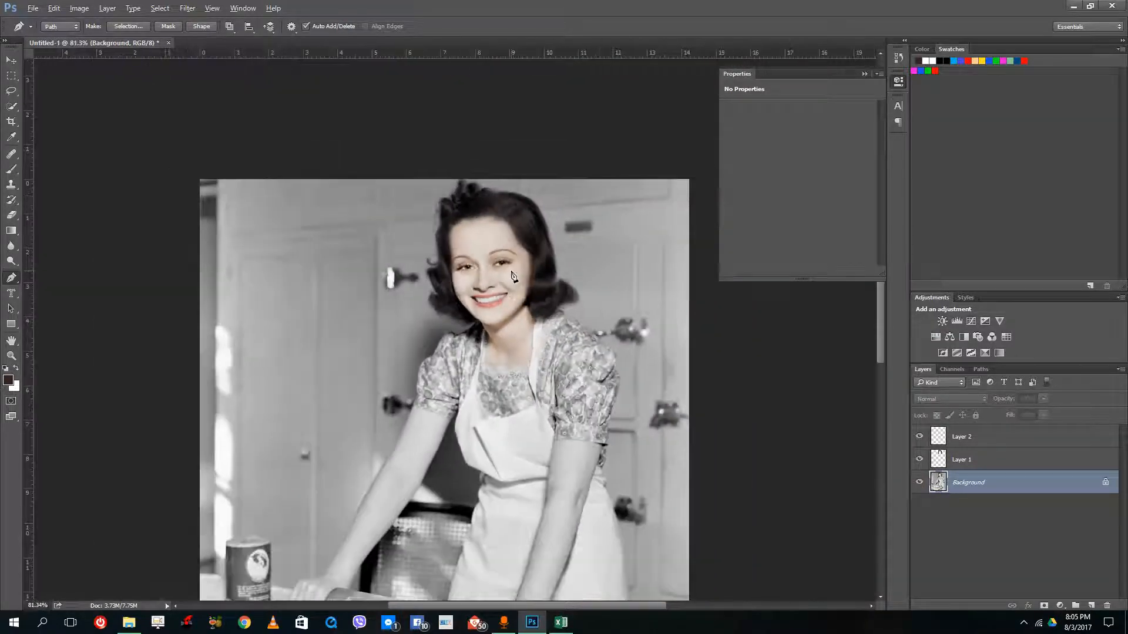
pyautogui.scroll(5, 555, 273)
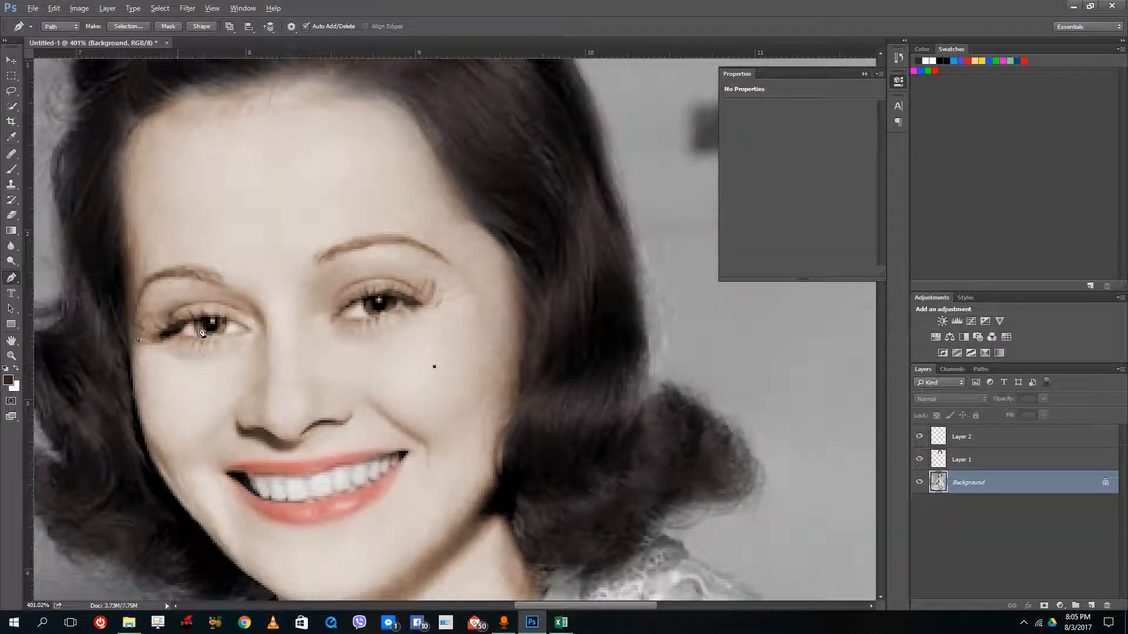
pyautogui.scroll(3, 200, 332)
pyautogui.click(208, 333)
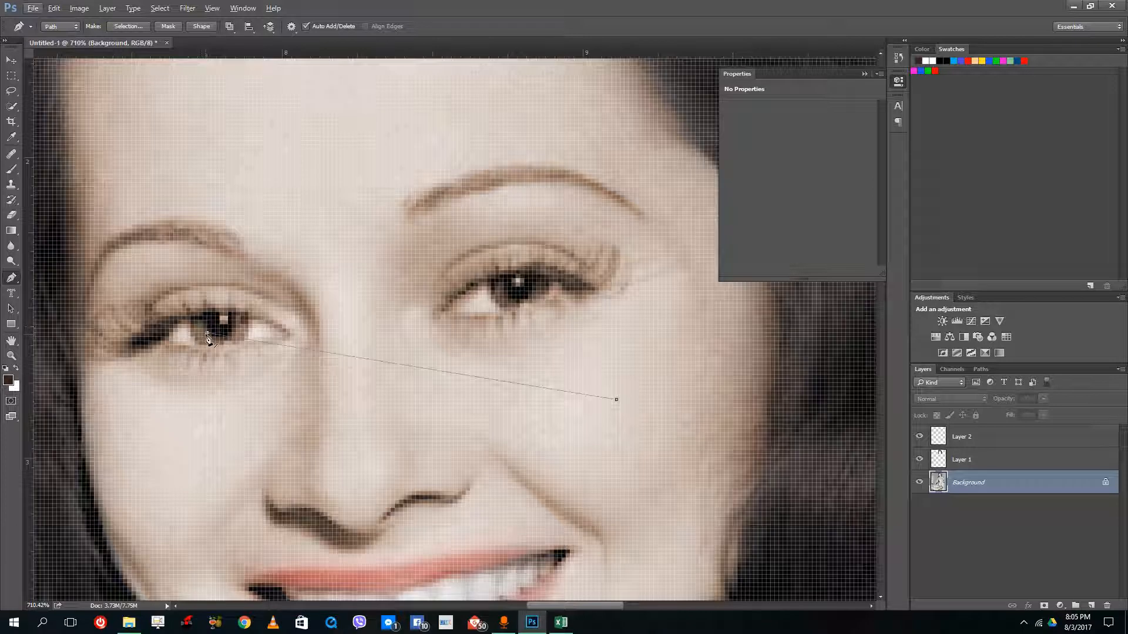
pyautogui.press('Escape')
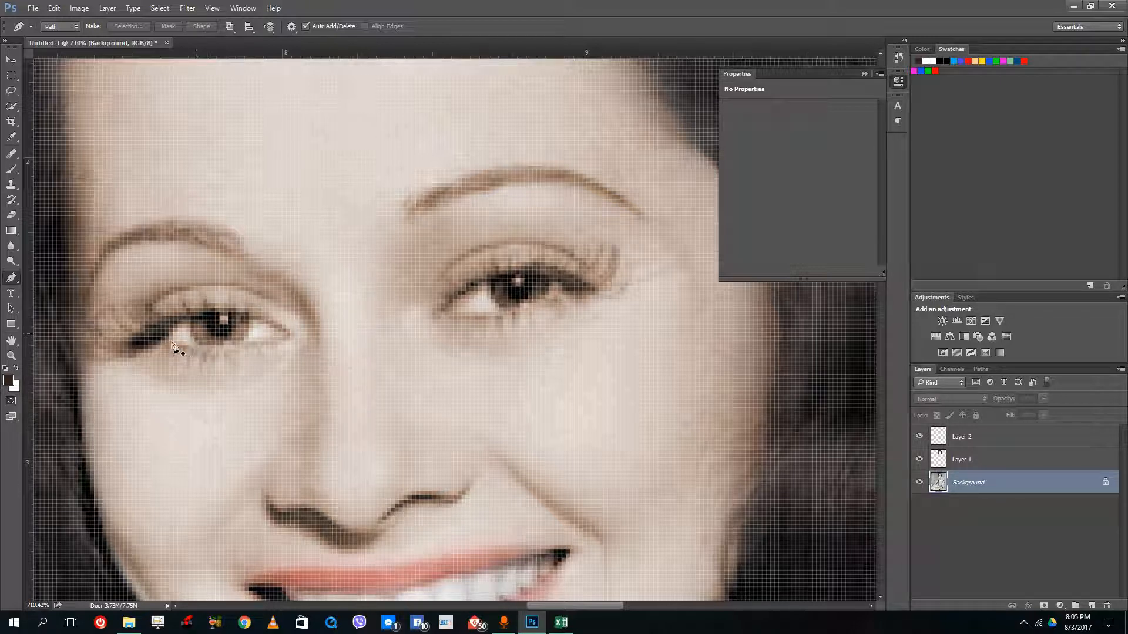
# - Trace a Pen path around the inner white of the woman's right eye and try to make it a selection
pyautogui.click(245, 341)
pyautogui.moveTo(250, 332); pyautogui.dragTo(247, 312)
pyautogui.press('alt')
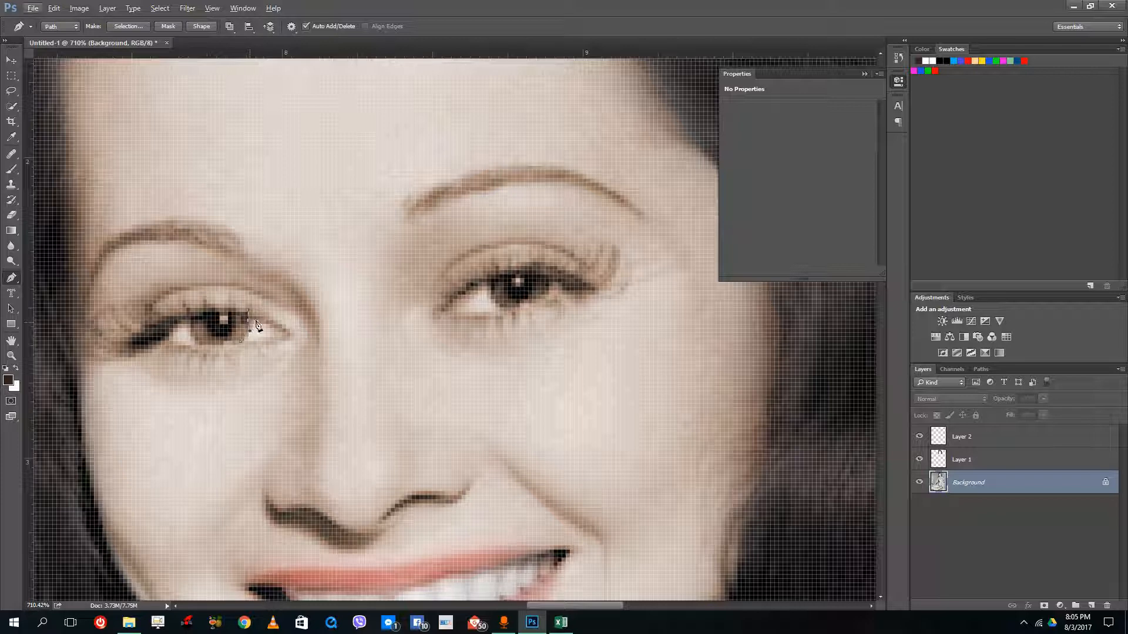
pyautogui.press('alt')
pyautogui.keyDown('alt'); pyautogui.click(248, 321); pyautogui.keyUp('alt')
pyautogui.moveTo(240, 342); pyautogui.dragTo(229, 341)
pyautogui.rightClick(264, 335)
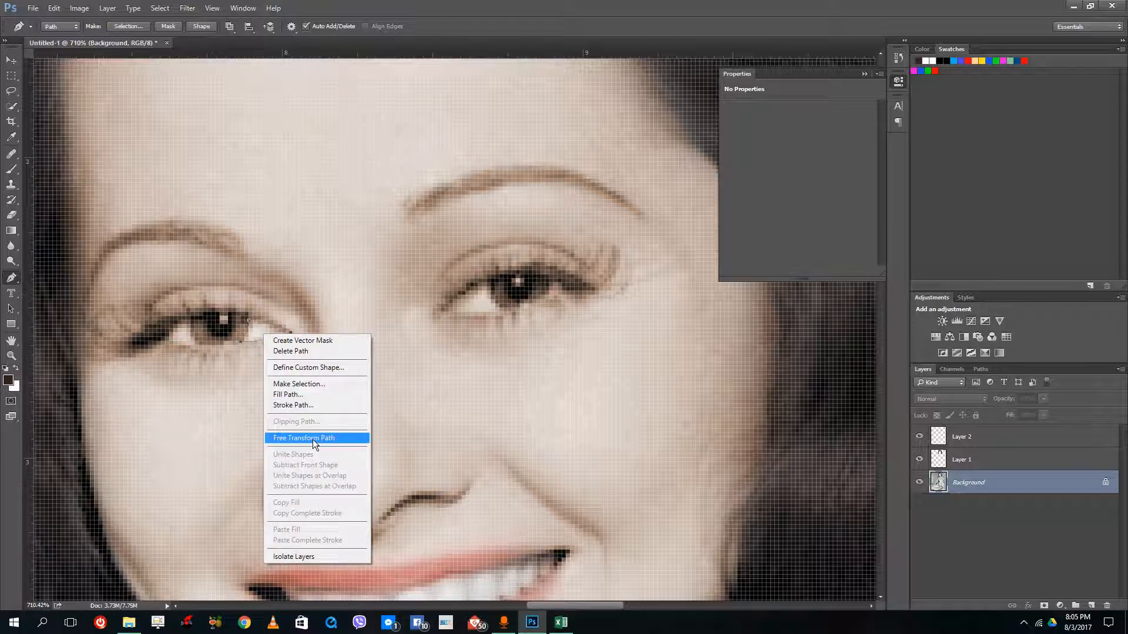
pyautogui.click(318, 384)
pyautogui.click(632, 183)
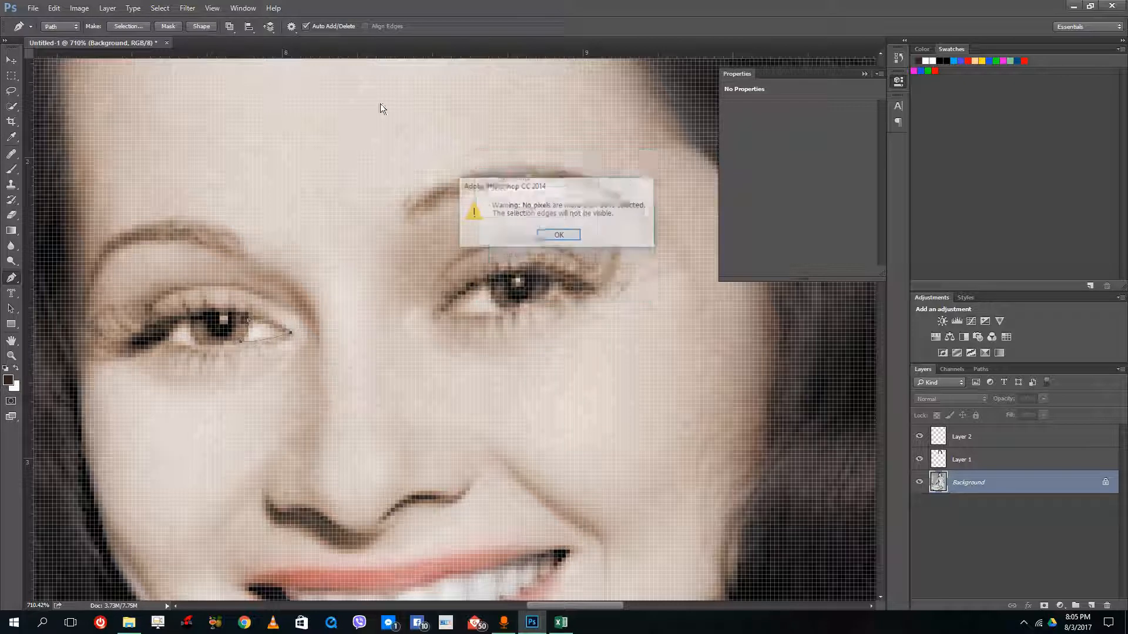
pyautogui.click(561, 237)
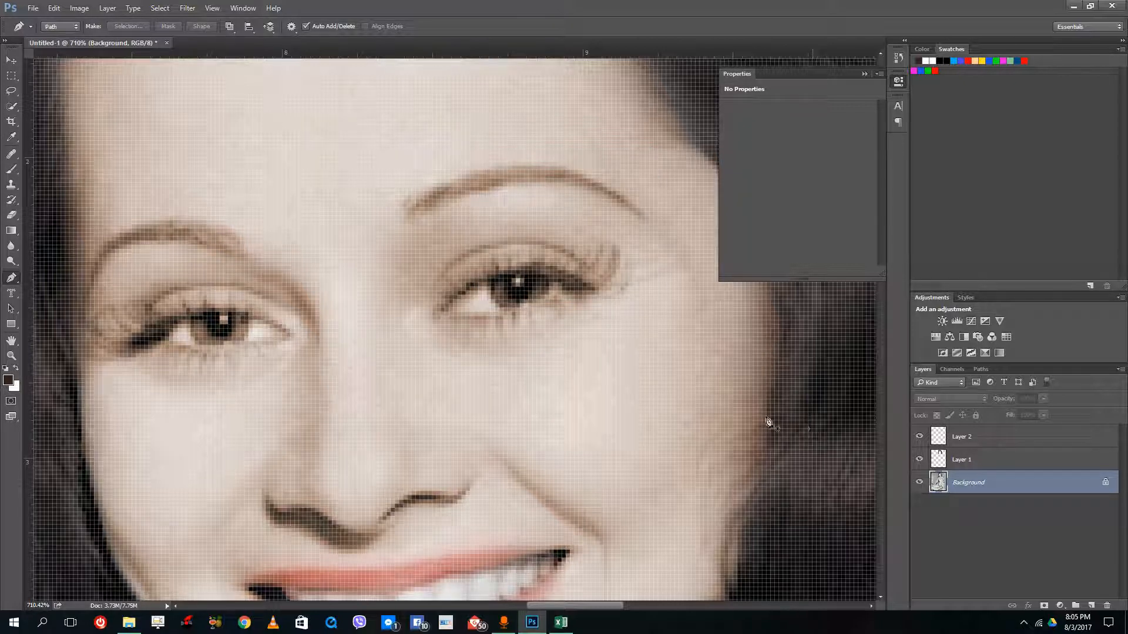
# - Retrace the inner white of the woman's right eye as a small closed Pen path and try converting it to a selection
pyautogui.click(241, 341)
pyautogui.moveTo(256, 304); pyautogui.dragTo(258, 305)
pyautogui.keyDown('alt'); pyautogui.click(254, 321); pyautogui.keyUp('alt')
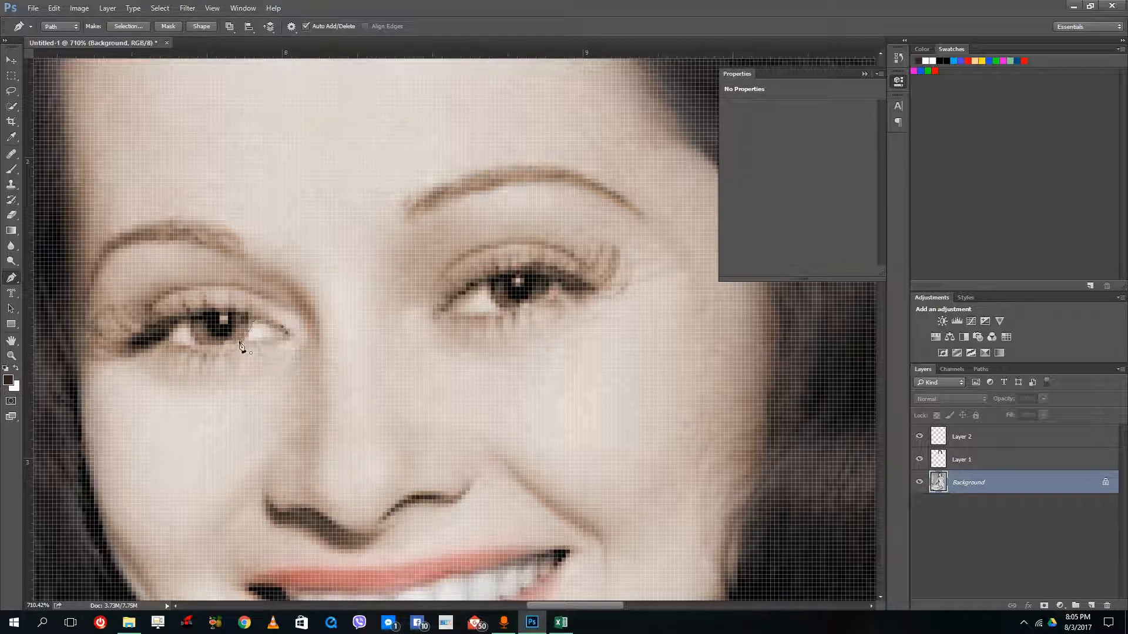
pyautogui.moveTo(241, 341); pyautogui.dragTo(249, 345)
pyautogui.rightClick(263, 335)
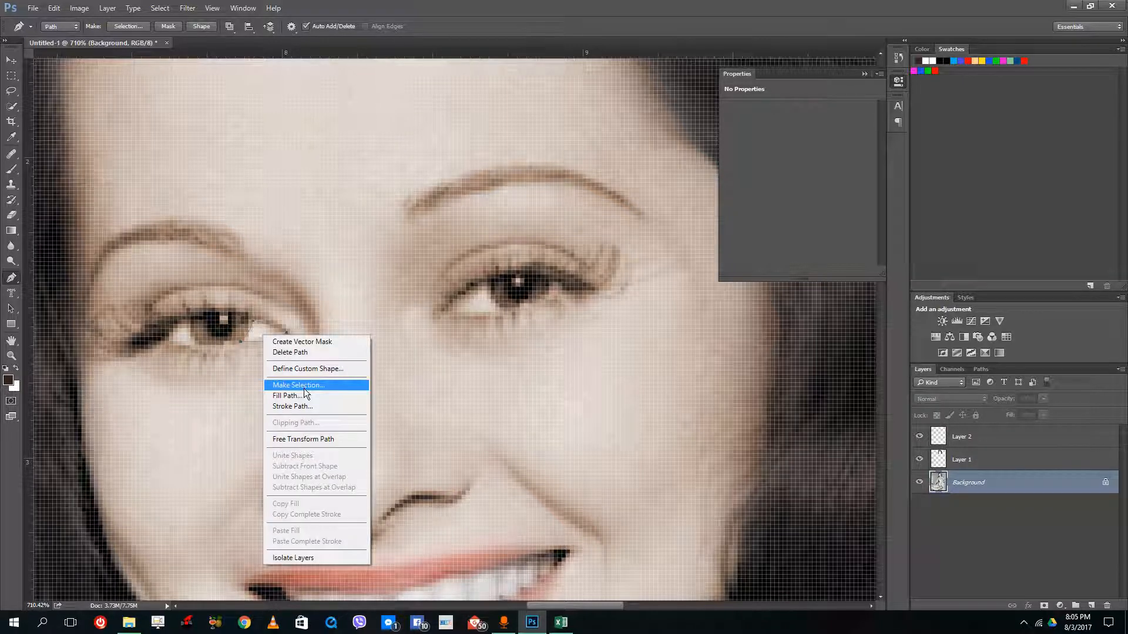
pyautogui.click(304, 392)
pyautogui.click(628, 182)
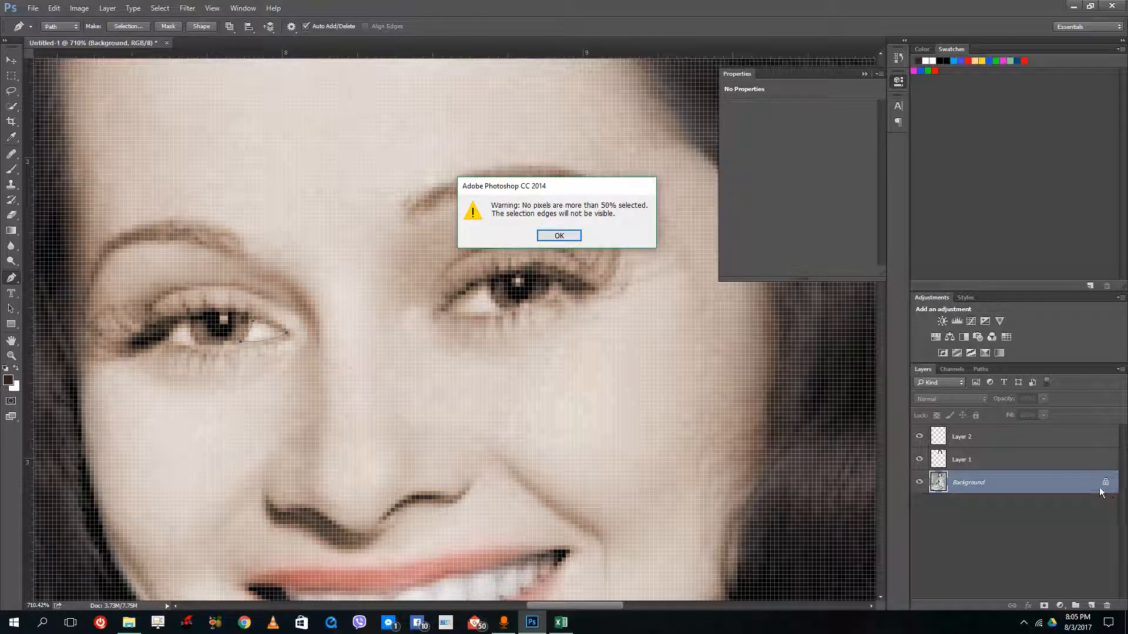
pyautogui.click(561, 236)
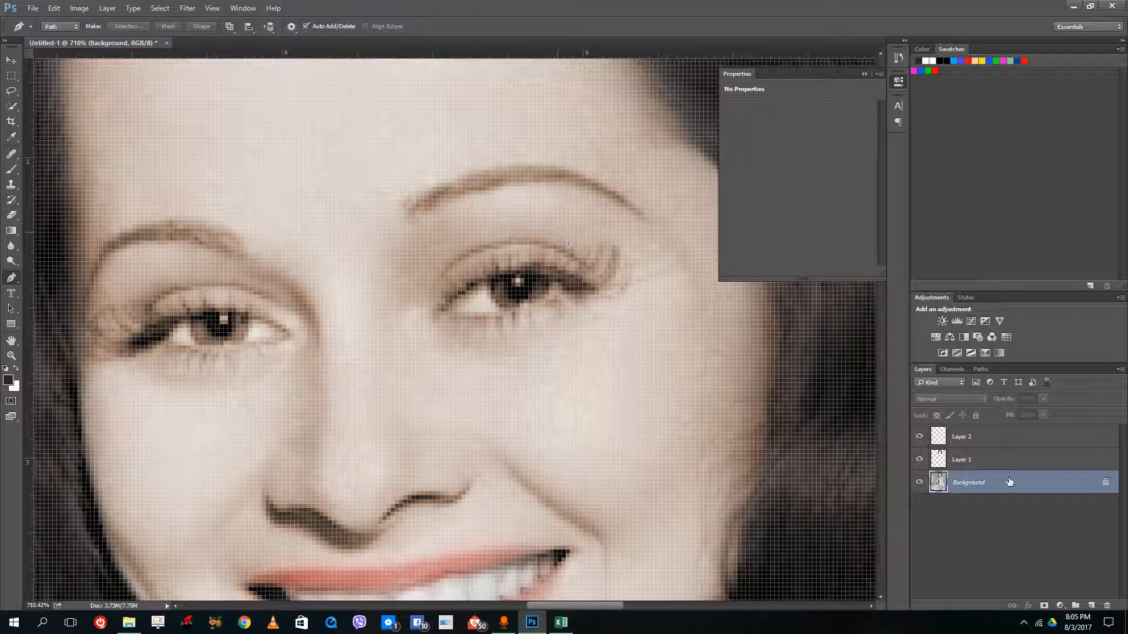
# - Unlock the Background layer so that it becomes a regular layer
pyautogui.click(1105, 482)
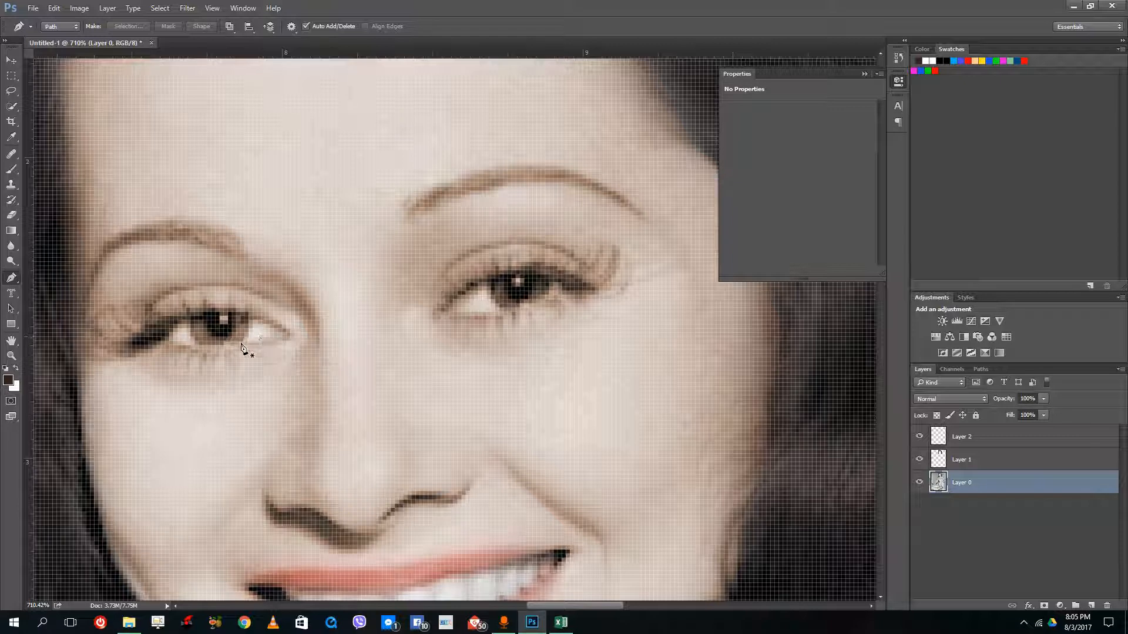
pyautogui.moveTo(241, 342); pyautogui.dragTo(248, 310)
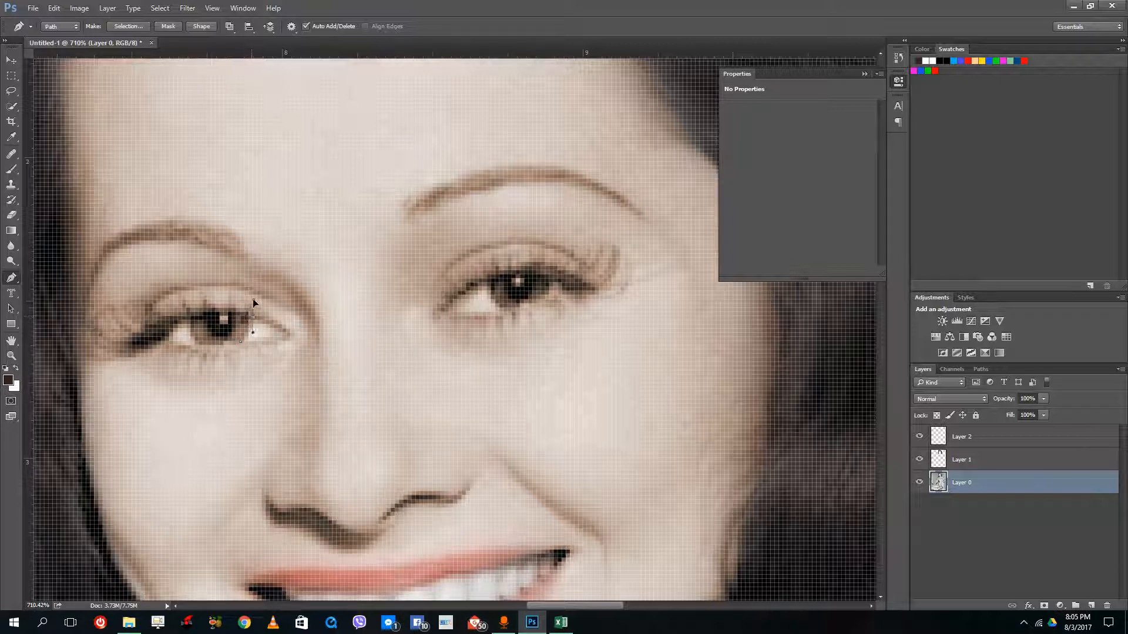
pyautogui.keyDown('alt'); pyautogui.click(253, 319); pyautogui.keyUp('alt')
pyautogui.click(252, 333)
pyautogui.moveTo(280, 336); pyautogui.dragTo(284, 334)
pyautogui.hotkey('ctrl', 'alt', 'z')
pyautogui.hotkey('ctrl', 'alt', 'z')
pyautogui.press('b')
# - Trace a closed Pen path around the whole opening of the woman's right eye on Layer 0 and convert it to a selection
pyautogui.click(12, 279)
pyautogui.click(41, 277)
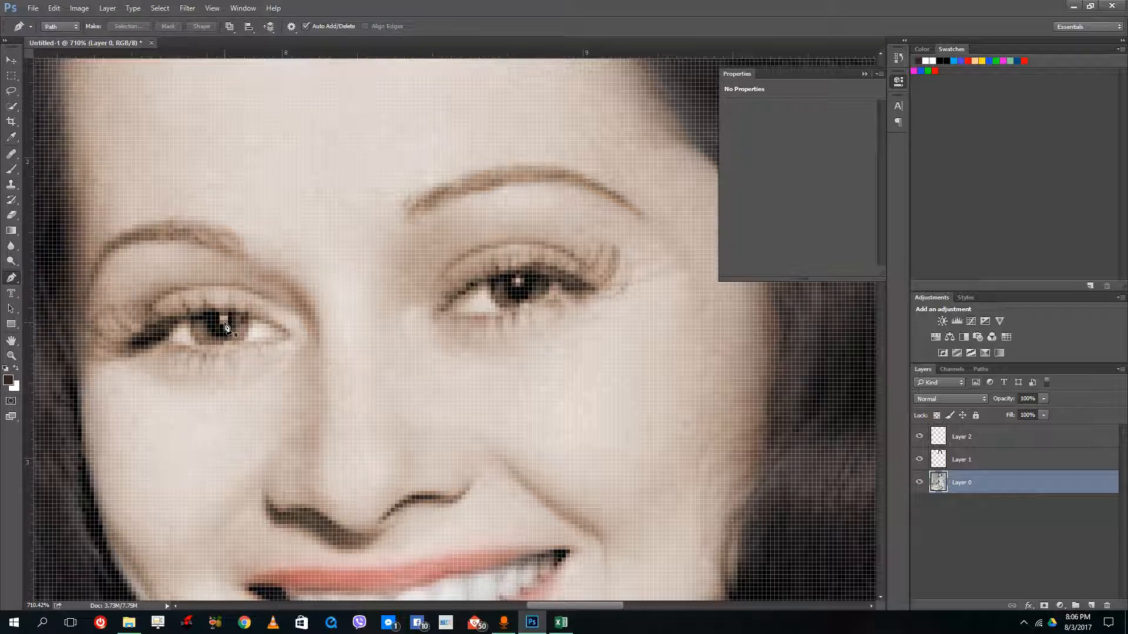
pyautogui.click(161, 338)
pyautogui.moveTo(286, 333); pyautogui.dragTo(372, 388)
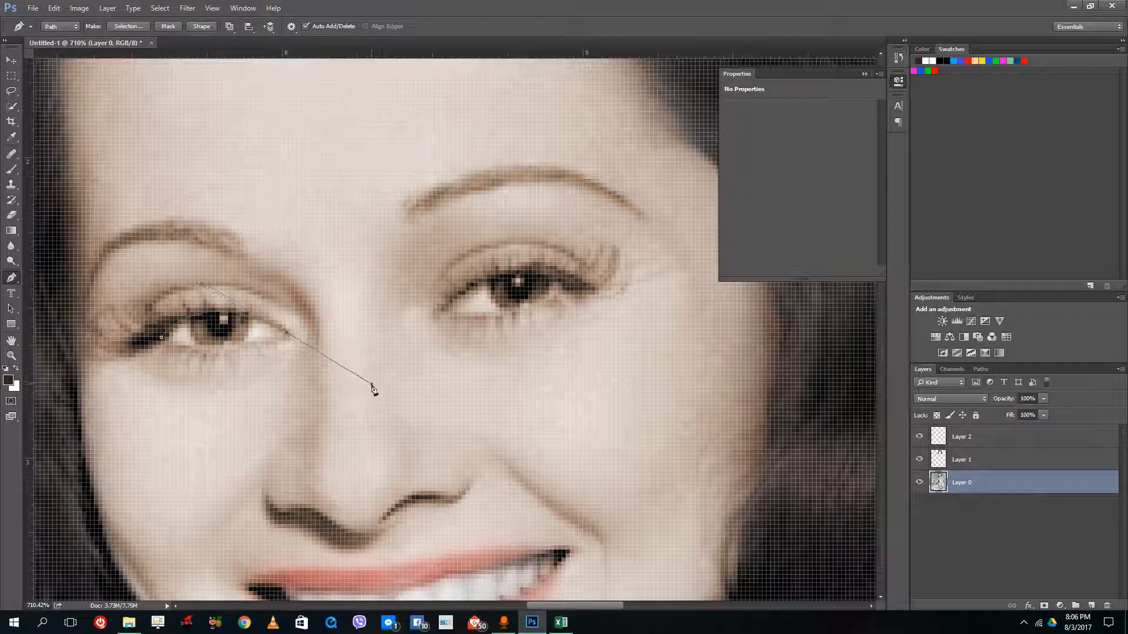
pyautogui.keyDown('alt'); pyautogui.click(288, 333); pyautogui.keyUp('alt')
pyautogui.moveTo(161, 338); pyautogui.dragTo(94, 304)
pyautogui.rightClick(227, 336)
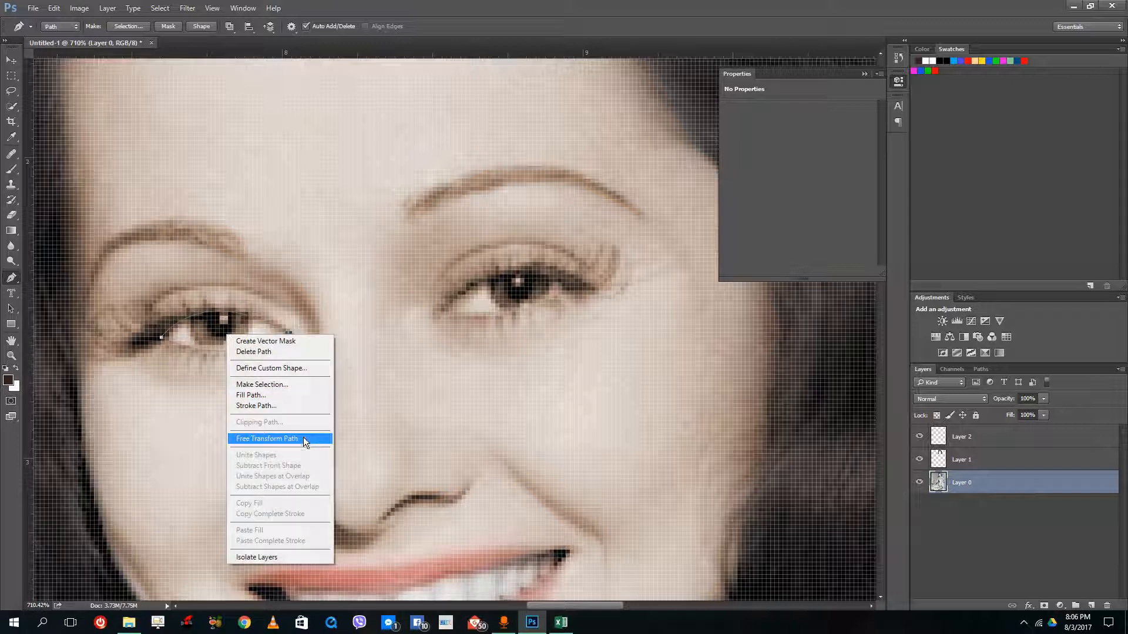
pyautogui.rightClick(202, 333)
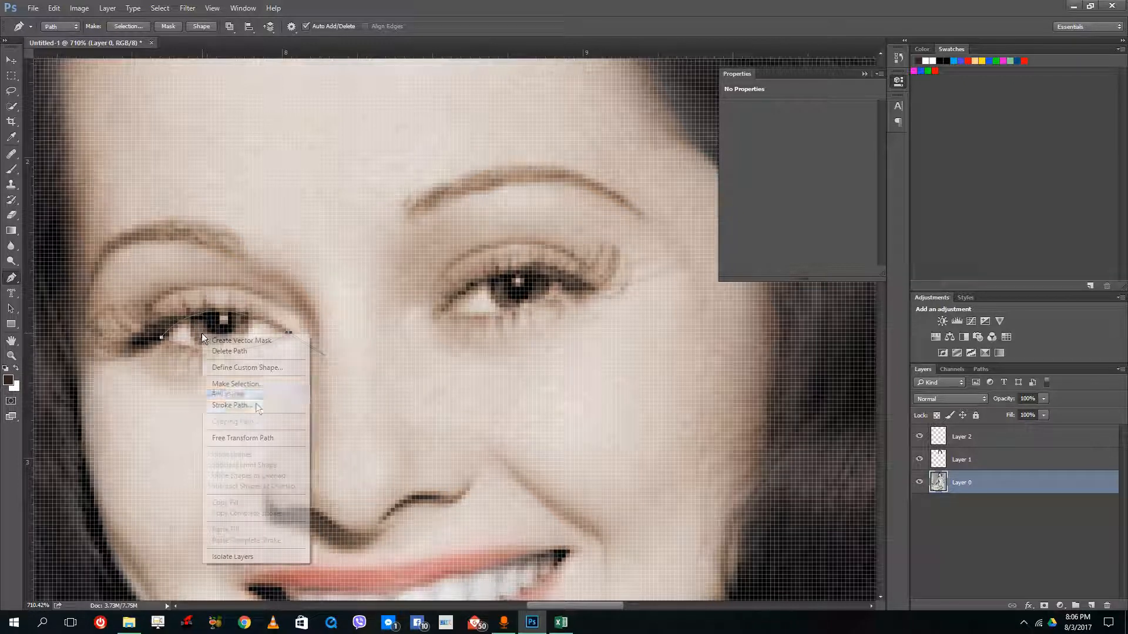
pyautogui.click(235, 384)
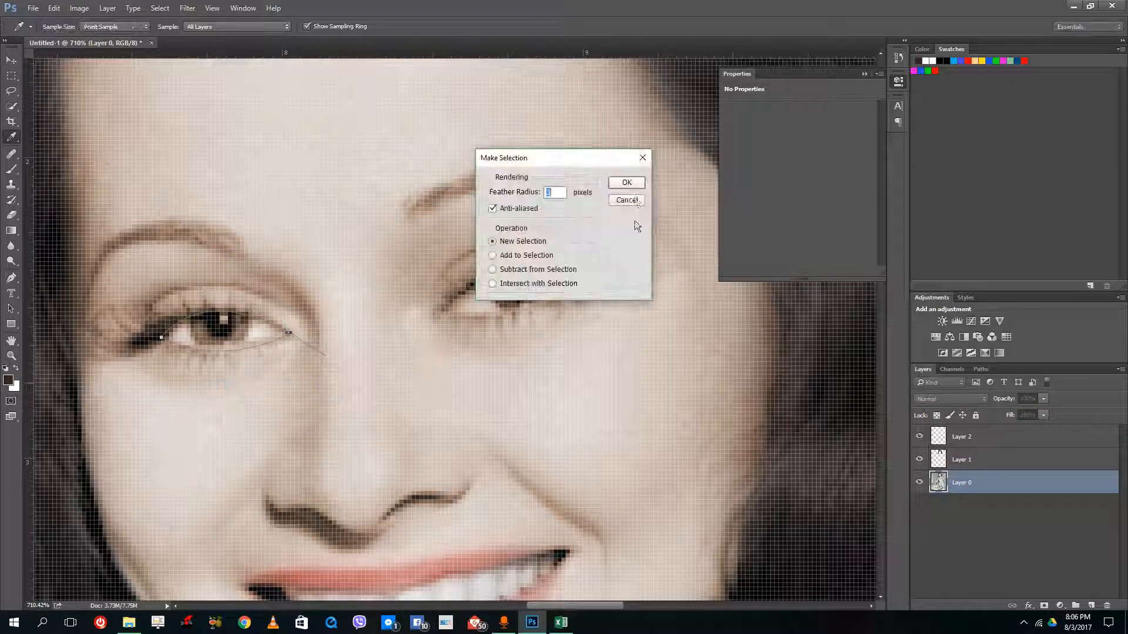
pyautogui.click(627, 183)
# - Copy the selected right eye to its own layer and check the copy with Layer 0 hidden, leaving Layer 0 visible
pyautogui.rightClick(222, 334)
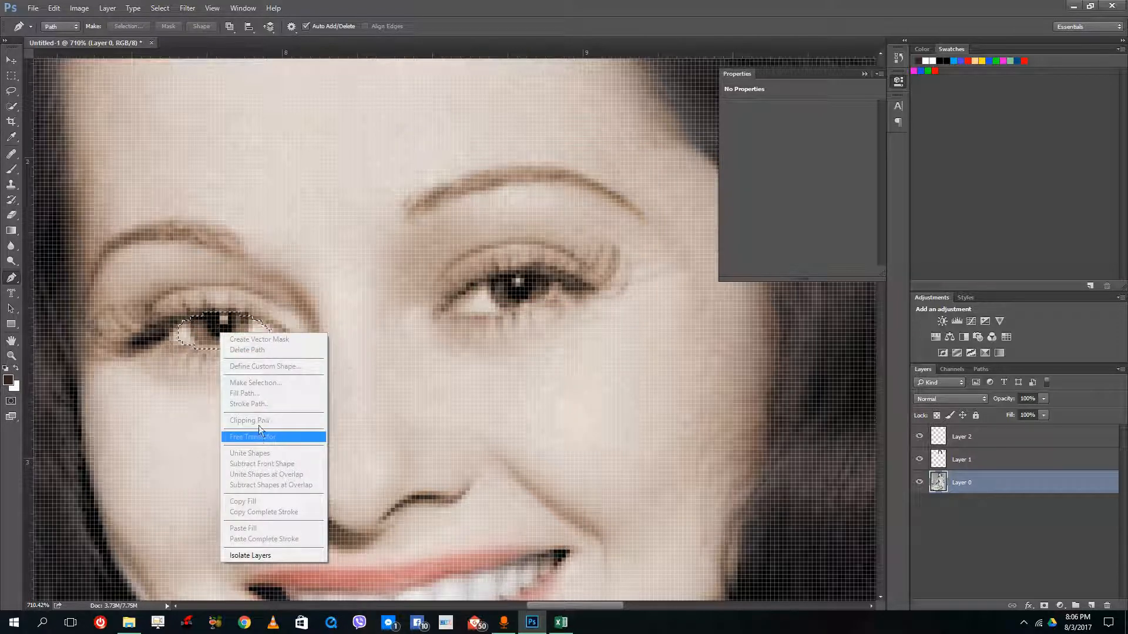
pyautogui.click(12, 108)
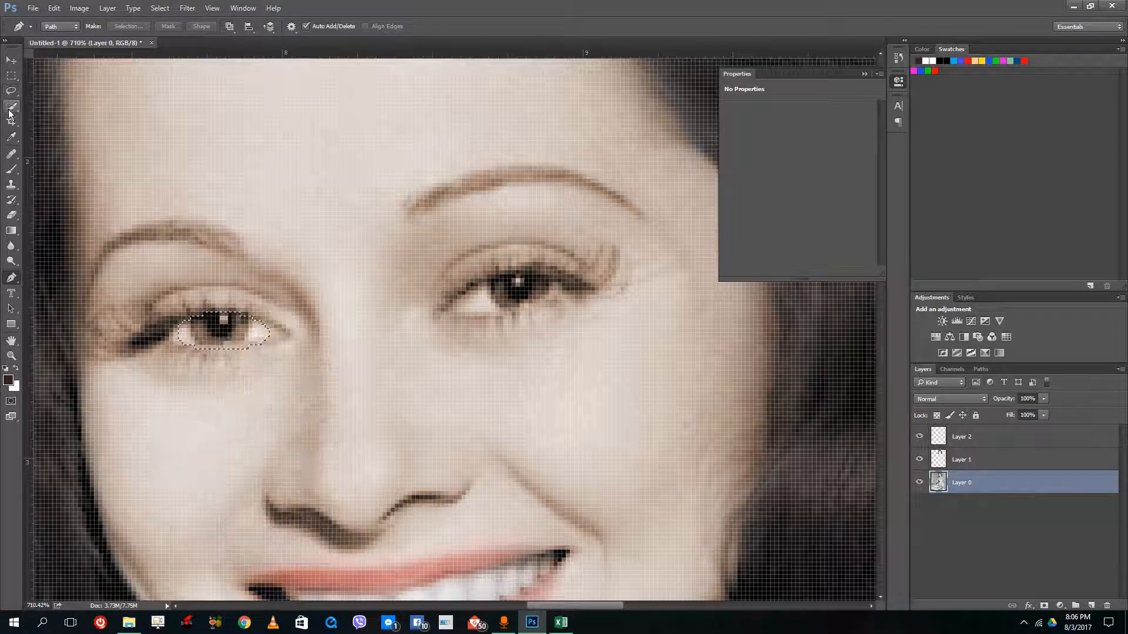
pyautogui.click(11, 79)
pyautogui.rightClick(257, 342)
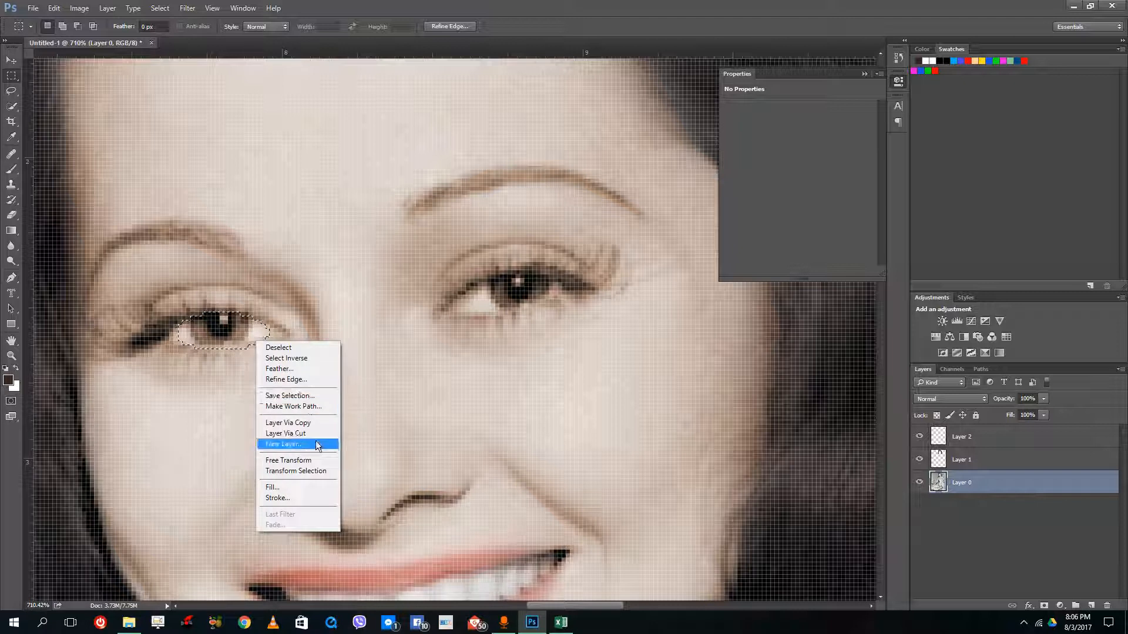
pyautogui.click(319, 423)
pyautogui.click(920, 506)
pyautogui.click(920, 506)
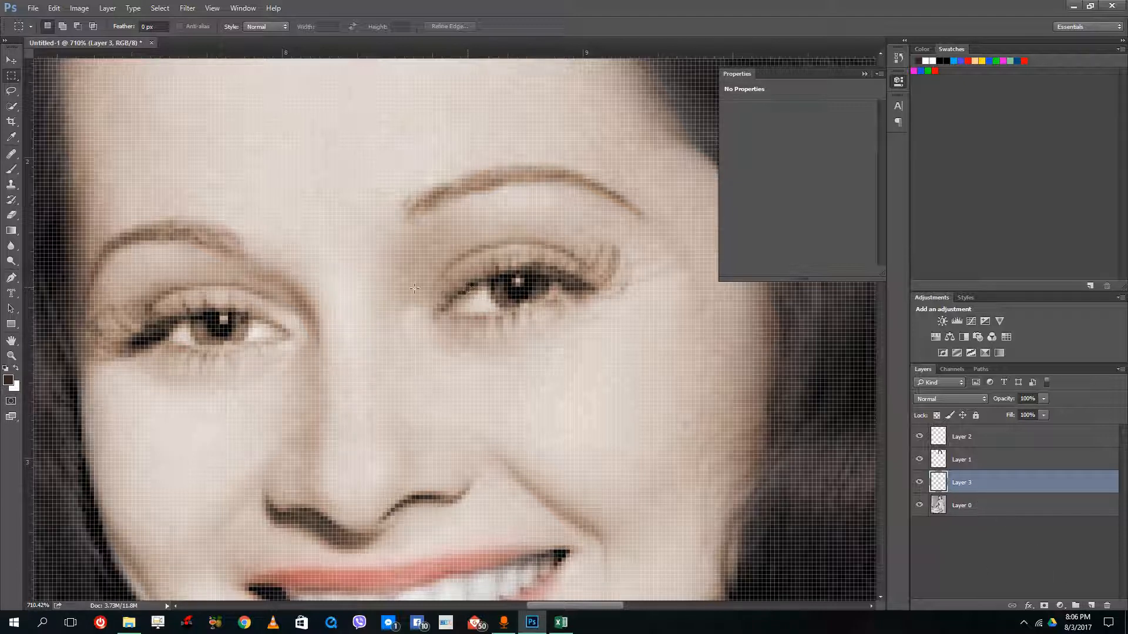
# - Trace a closed Pen path around the opening of the woman's left eye on Layer 0 and convert it to a selection
pyautogui.click(11, 278)
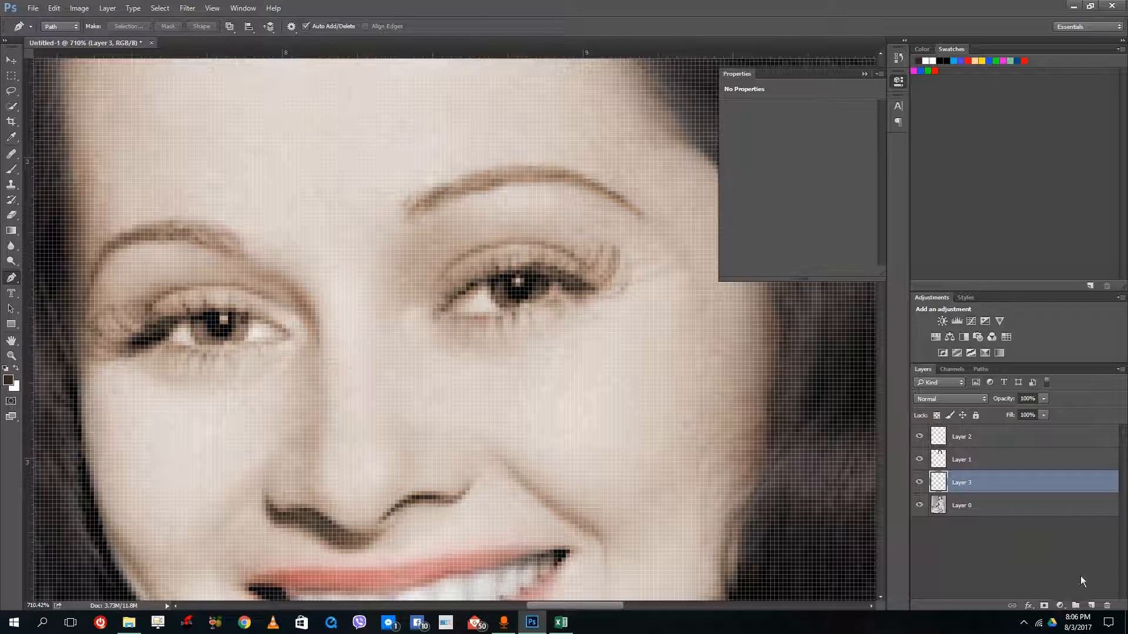
pyautogui.click(971, 506)
pyautogui.click(445, 308)
pyautogui.moveTo(575, 287); pyautogui.dragTo(659, 325)
pyautogui.keyDown('alt'); pyautogui.click(575, 287); pyautogui.keyUp('alt')
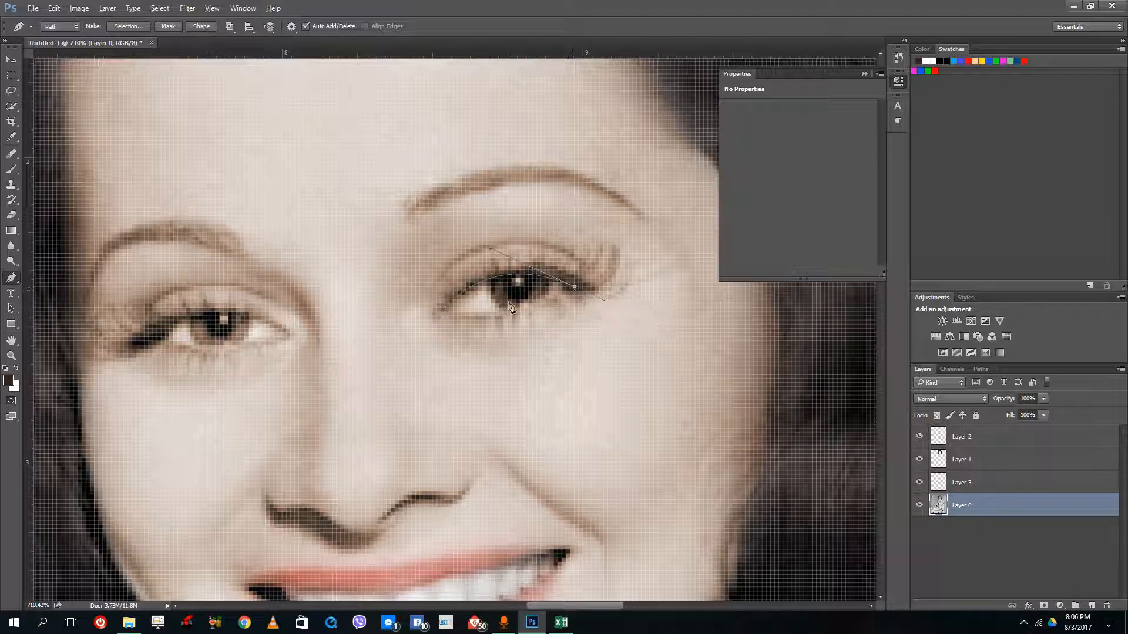
pyautogui.moveTo(444, 307); pyautogui.dragTo(394, 299)
pyautogui.rightClick(509, 296)
pyautogui.click(569, 347)
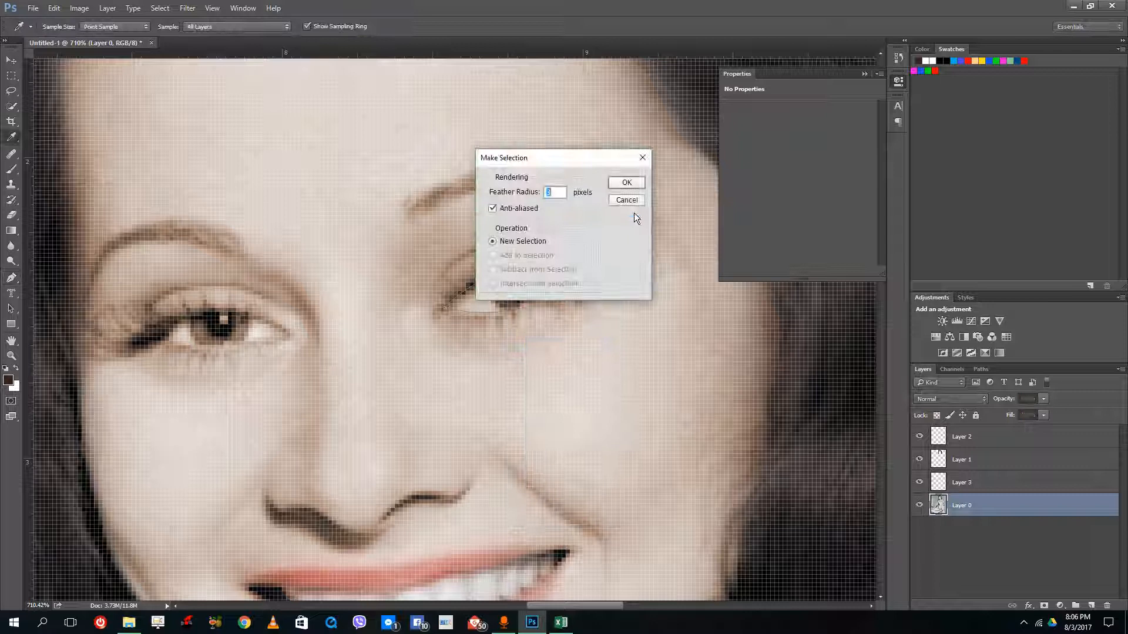
pyautogui.click(629, 183)
# - Copy the selected left eye from Layer 0 to its own layer
pyautogui.rightClick(519, 287)
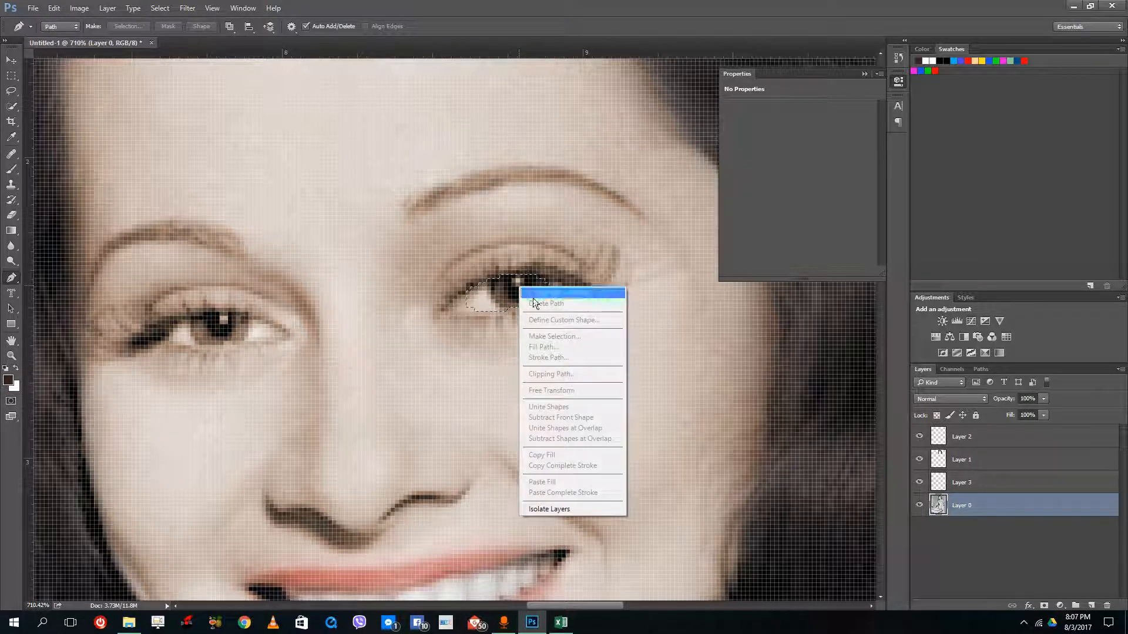
pyautogui.click(11, 75)
pyautogui.click(11, 110)
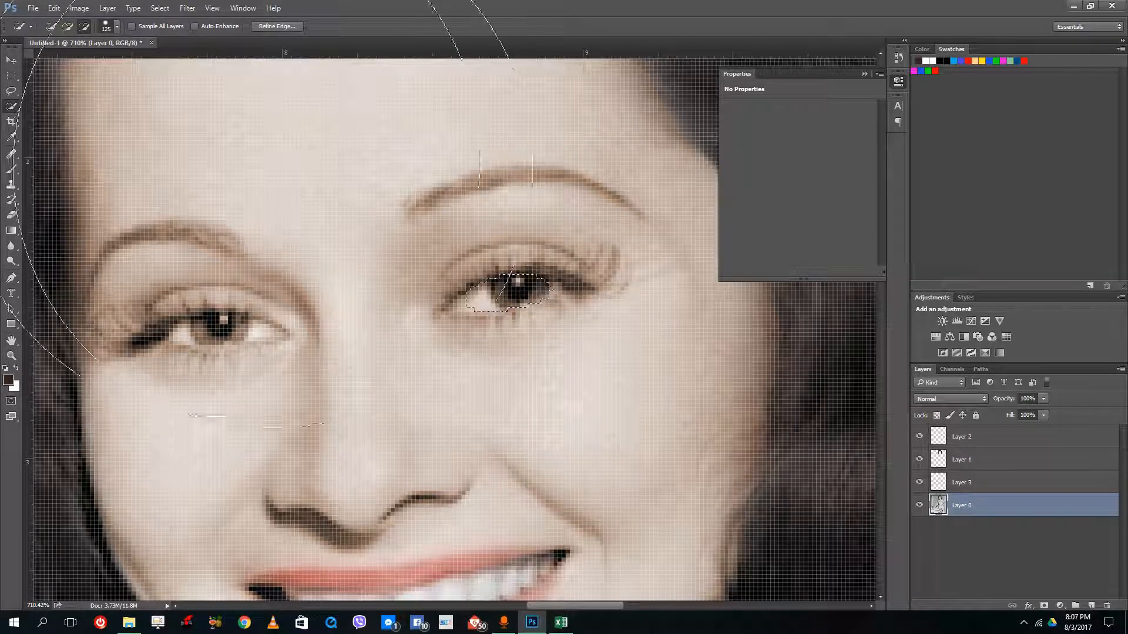
pyautogui.click(13, 93)
pyautogui.rightClick(524, 306)
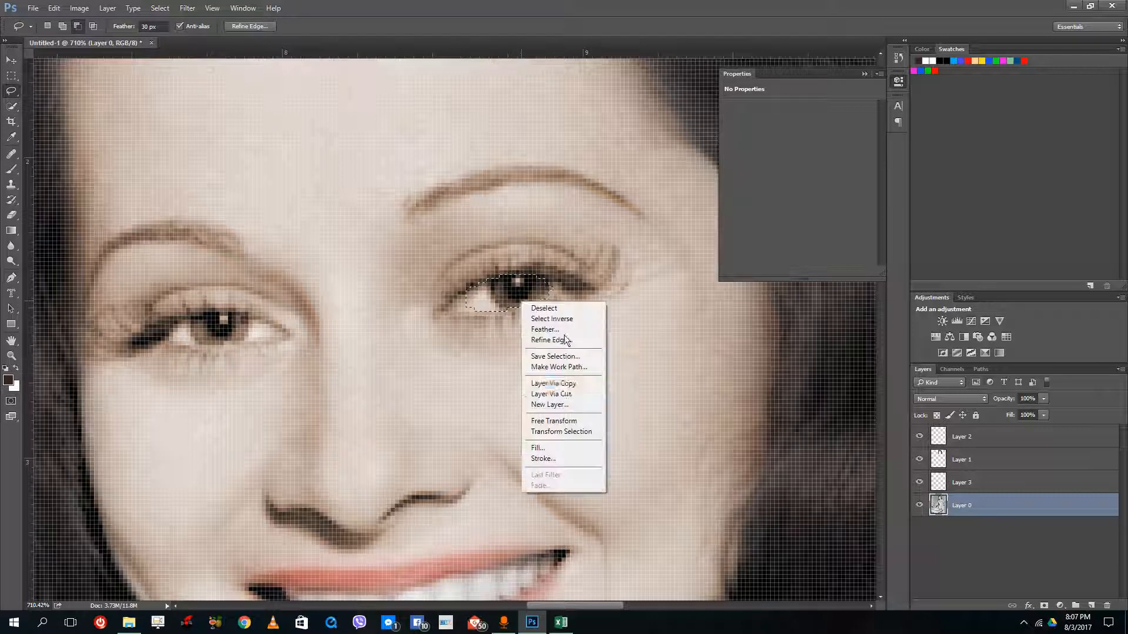
pyautogui.click(582, 385)
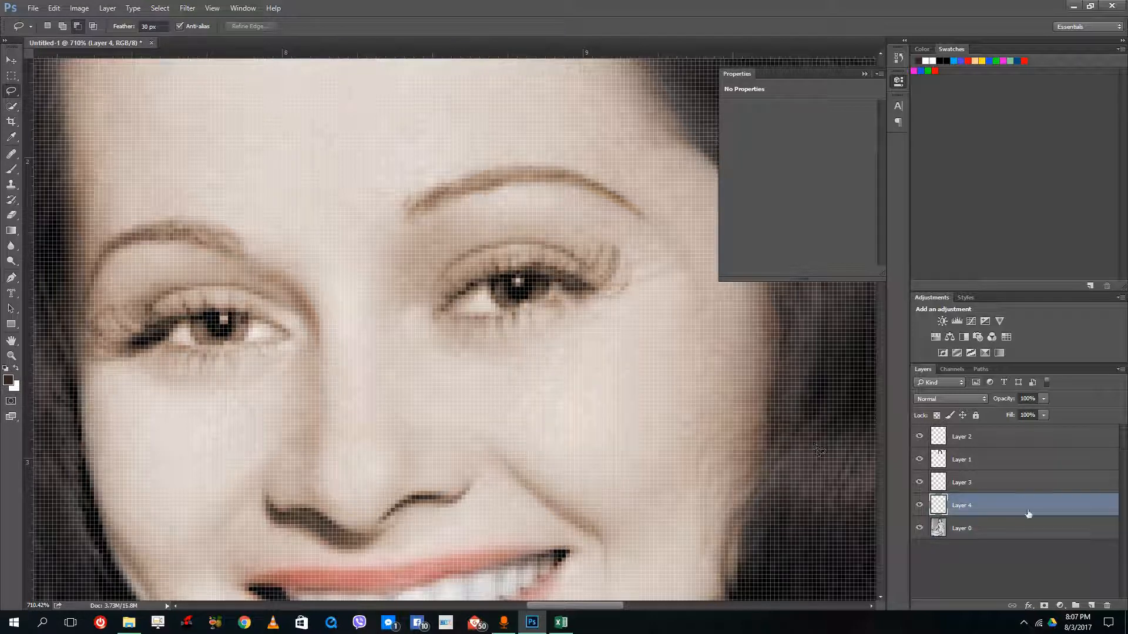
# - Merge the two eye layers into one and check the result with Layer 0 hidden, leaving Layer 0 visible
pyautogui.keyDown('ctrl'); pyautogui.click(993, 482); pyautogui.keyUp('ctrl')
pyautogui.rightClick(980, 488)
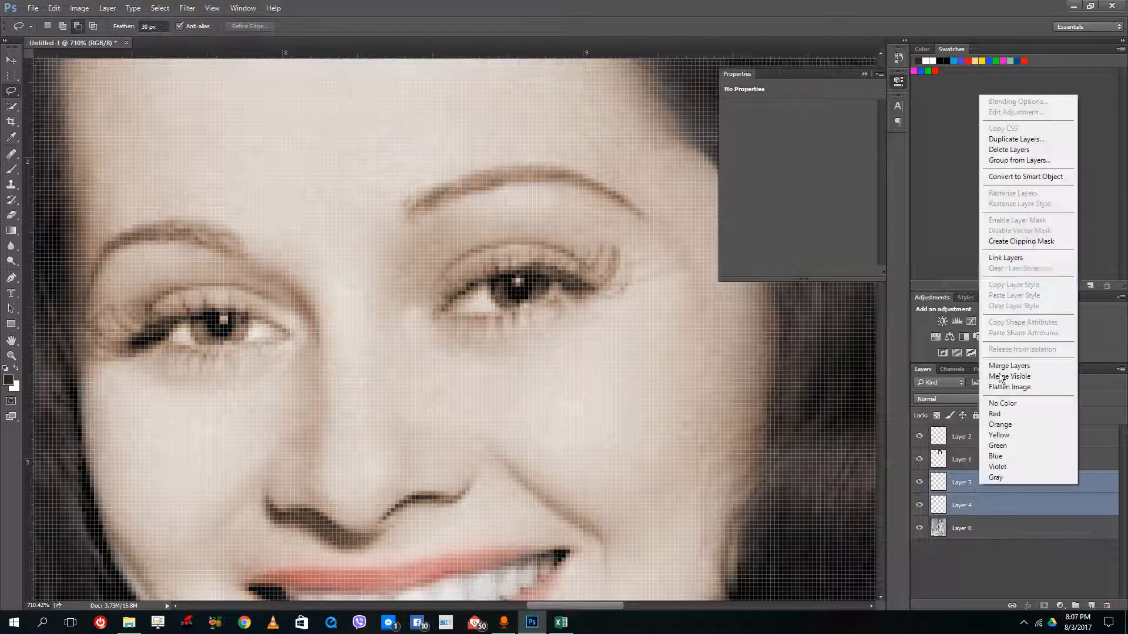
pyautogui.click(999, 366)
pyautogui.click(919, 505)
pyautogui.click(919, 505)
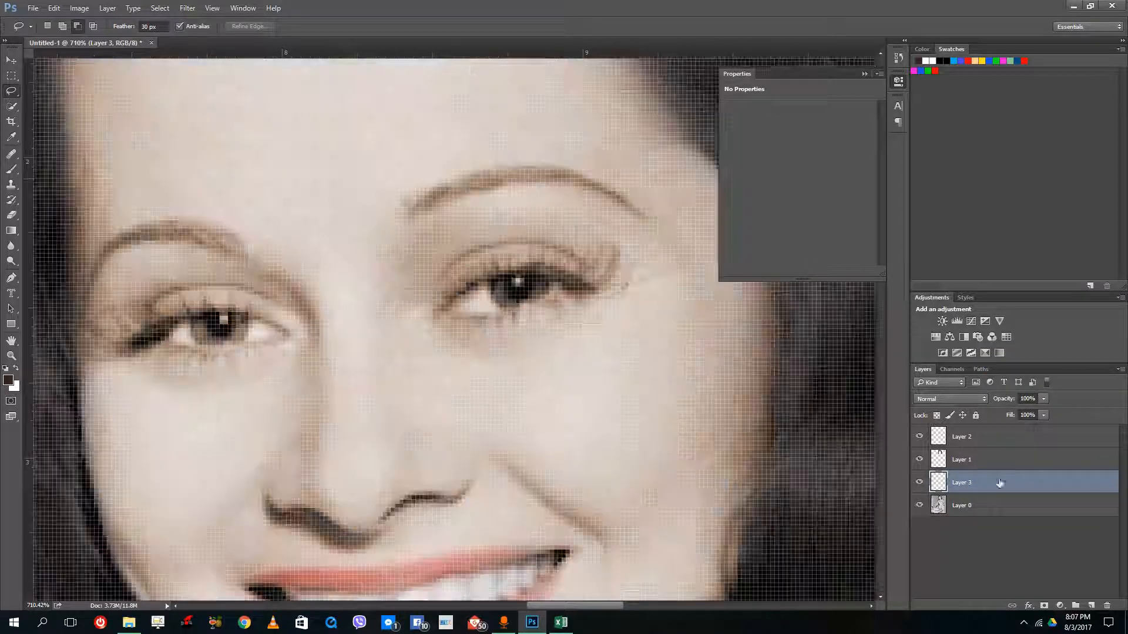
# - Desaturate both eyes on Layer 3 with Hue/Saturation at saturation -100
pyautogui.click(79, 8)
pyautogui.moveTo(116, 32)
pyautogui.click(267, 99)
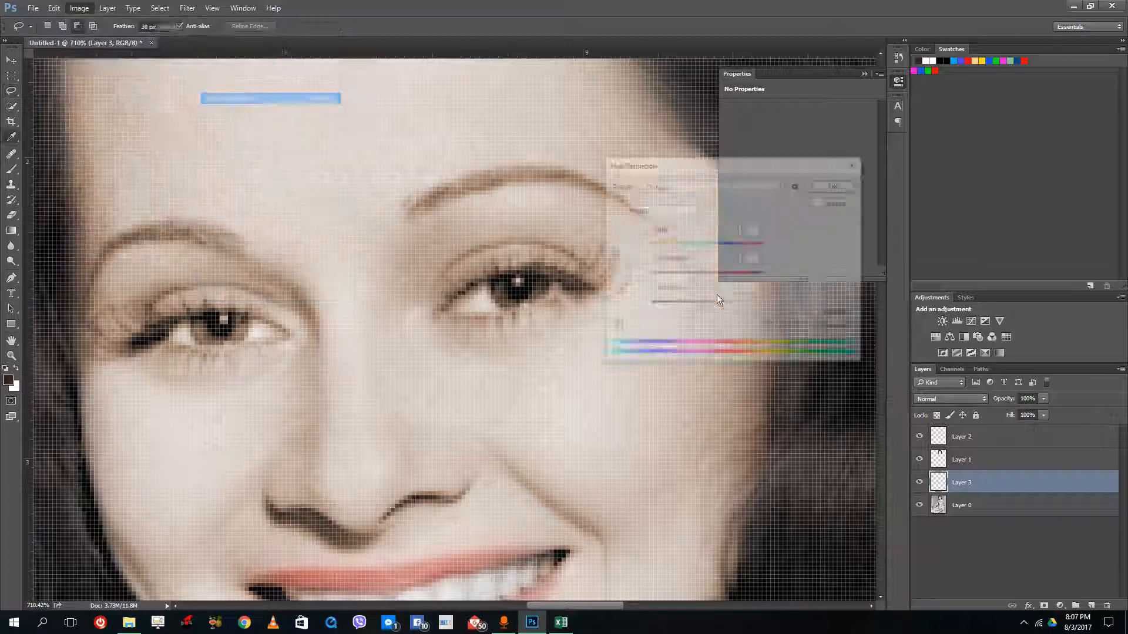
pyautogui.moveTo(682, 276); pyautogui.dragTo(611, 280)
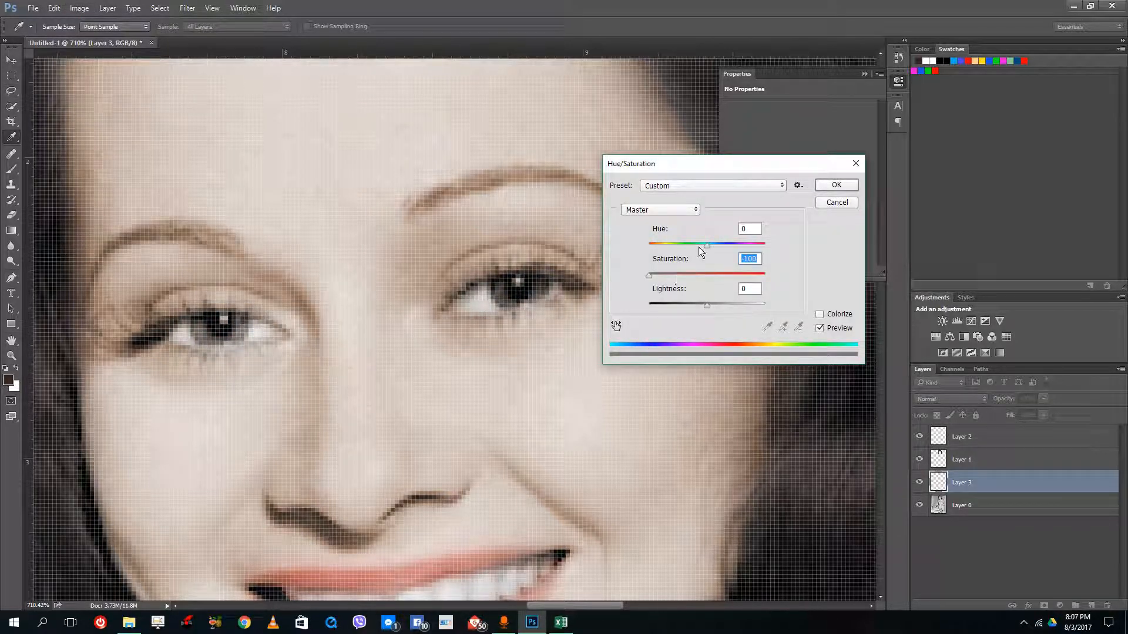
pyautogui.click(836, 185)
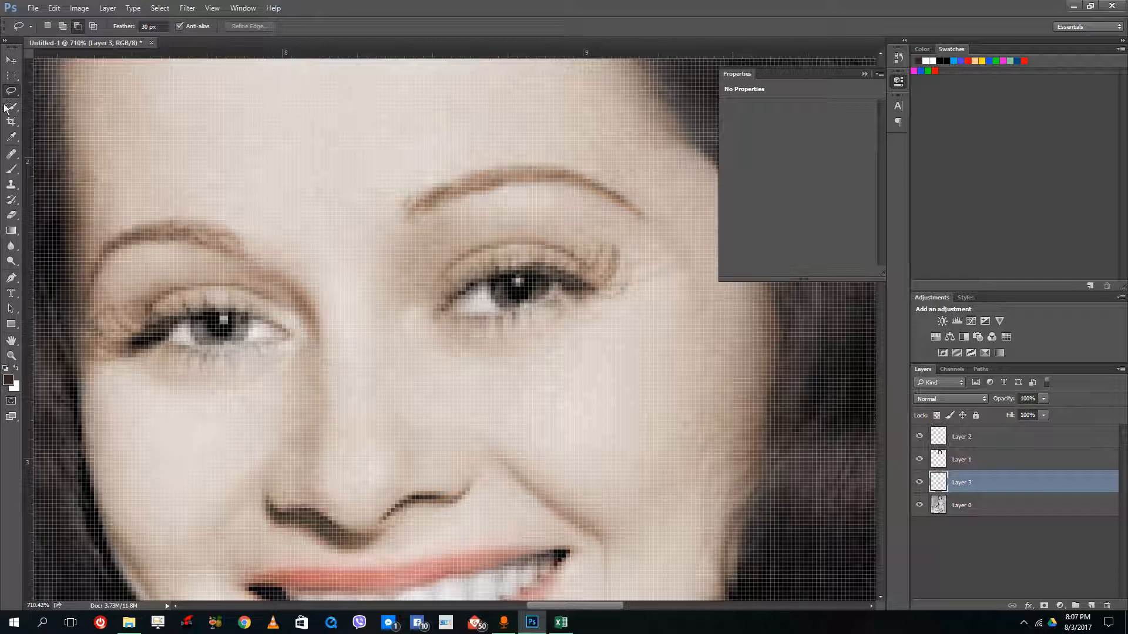
# - Select the iris of the woman's right eye on Layer 3 using the Quick Selection tool with its brush reduced to size 5
pyautogui.click(11, 75)
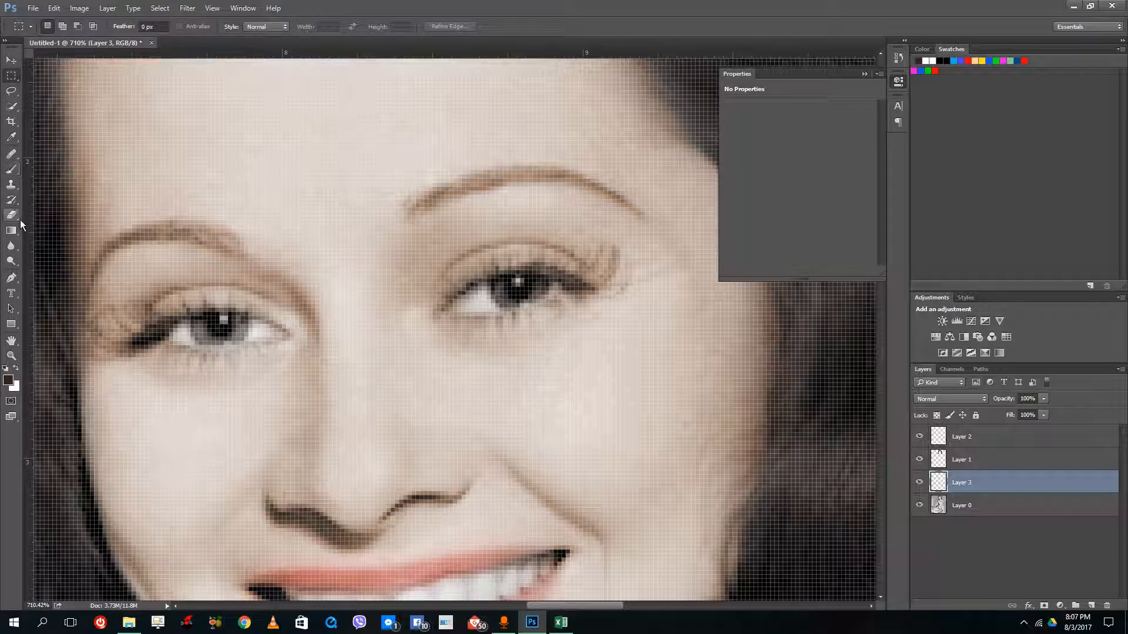
pyautogui.click(11, 106)
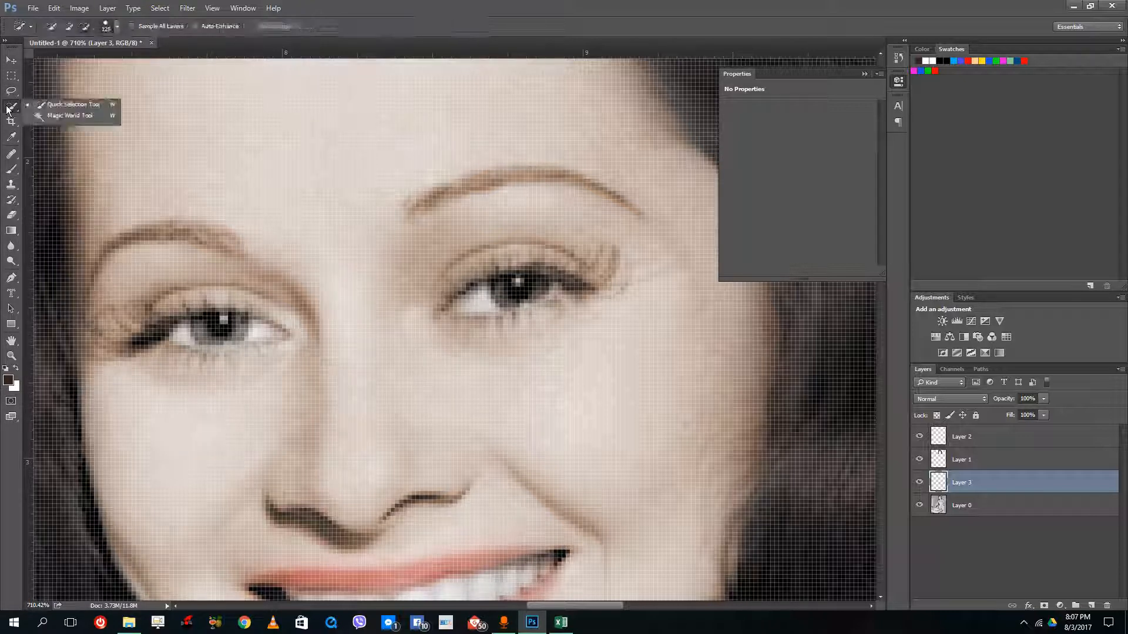
pyautogui.click(53, 106)
pyautogui.press('[')
pyautogui.press('[')
pyautogui.press('[')
pyautogui.press('[')
pyautogui.press('[')
pyautogui.press('[')
pyautogui.press('[')
pyautogui.press('[')
pyautogui.press('[')
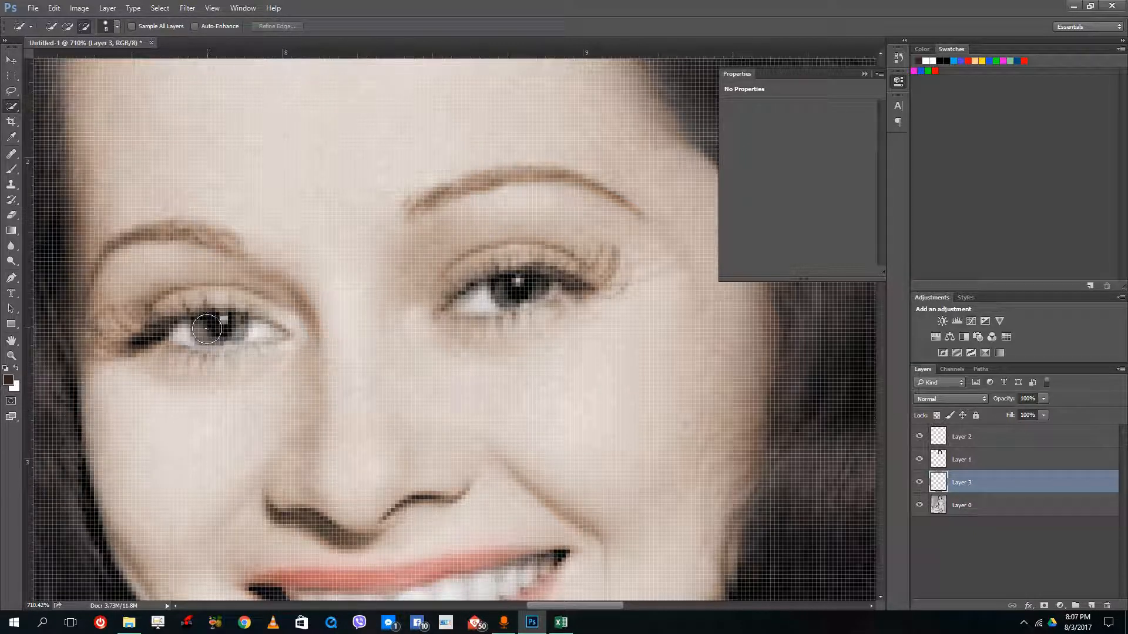
pyautogui.moveTo(204, 333); pyautogui.dragTo(223, 331)
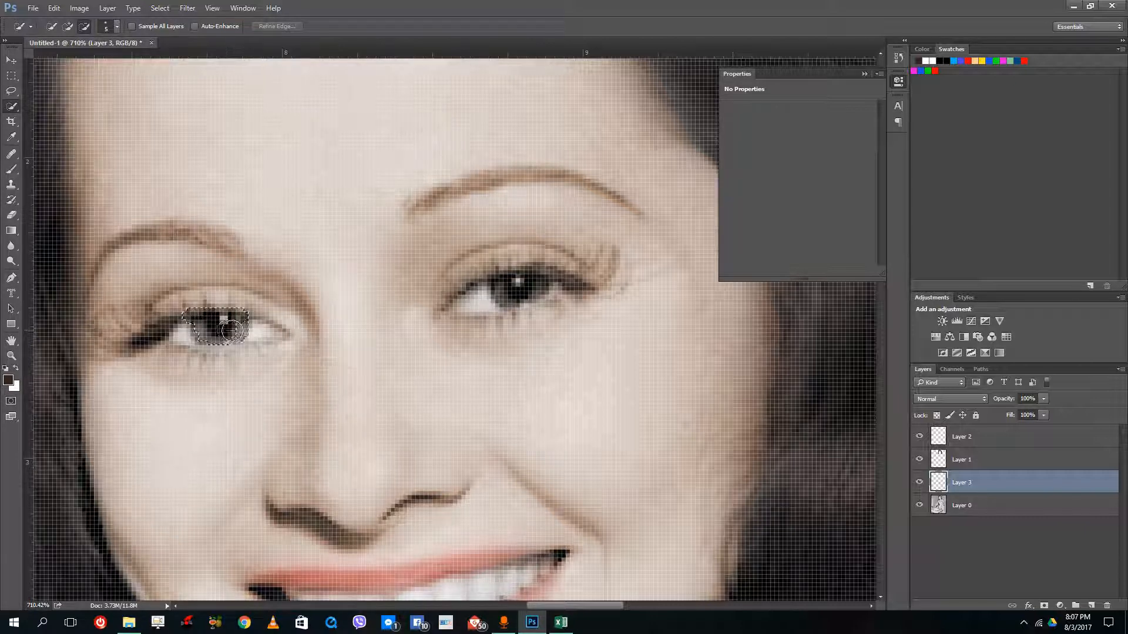
pyautogui.hotkey('ctrl', 'd')
pyautogui.moveTo(234, 331); pyautogui.dragTo(232, 332)
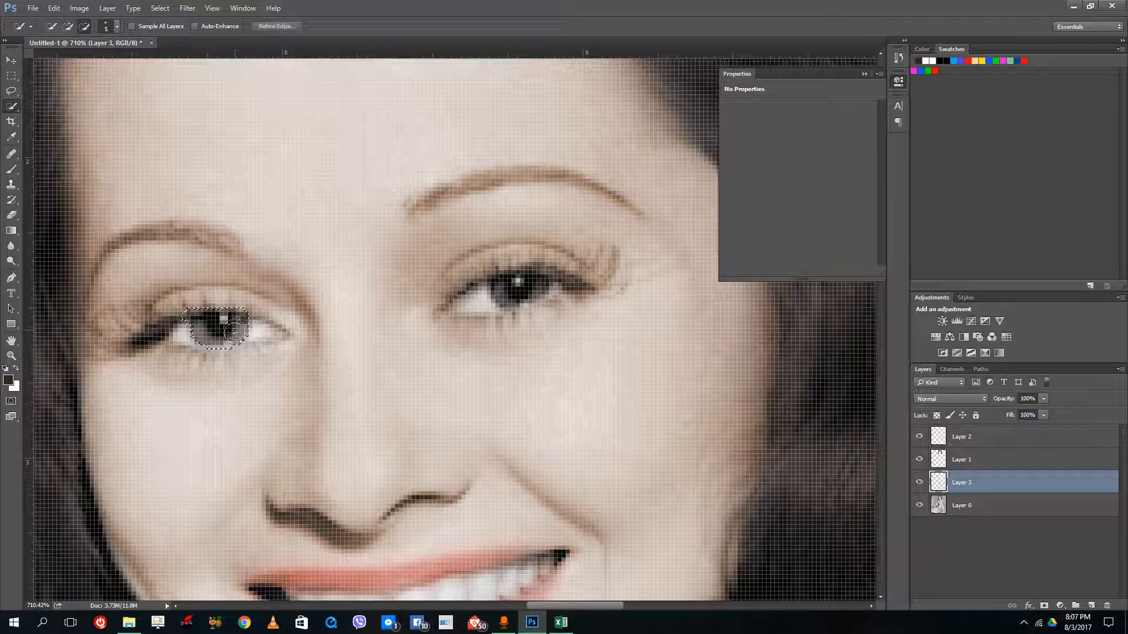
# - Tint the selected right iris green using Hue/Saturation with Colorize enabled
pyautogui.click(81, 10)
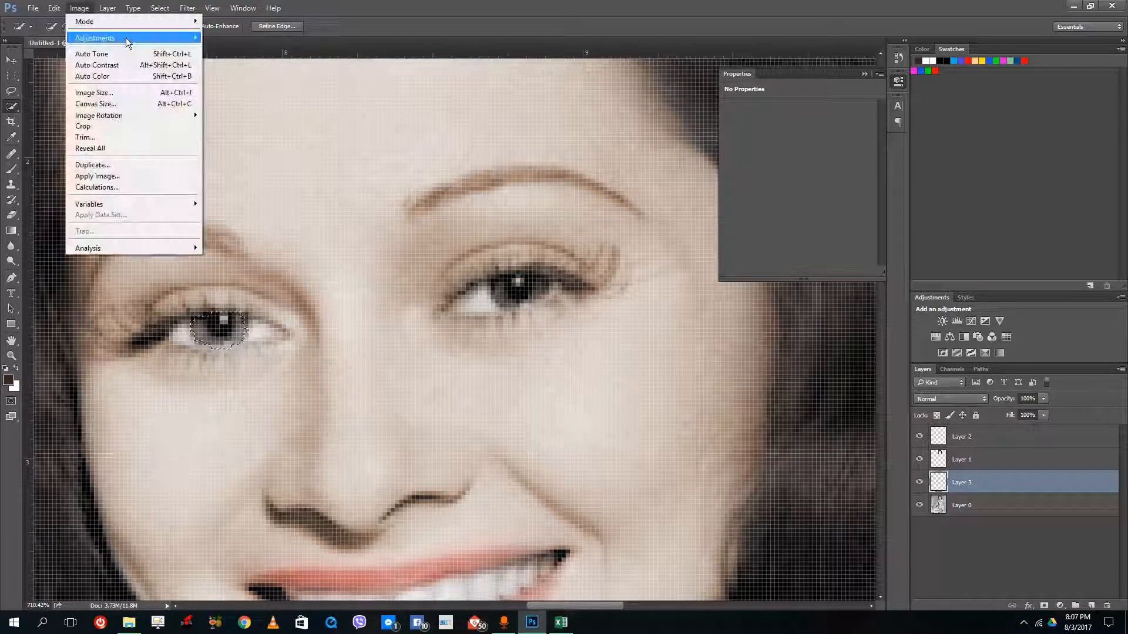
pyautogui.moveTo(126, 38)
pyautogui.click(264, 96)
pyautogui.click(820, 314)
pyautogui.click(688, 244)
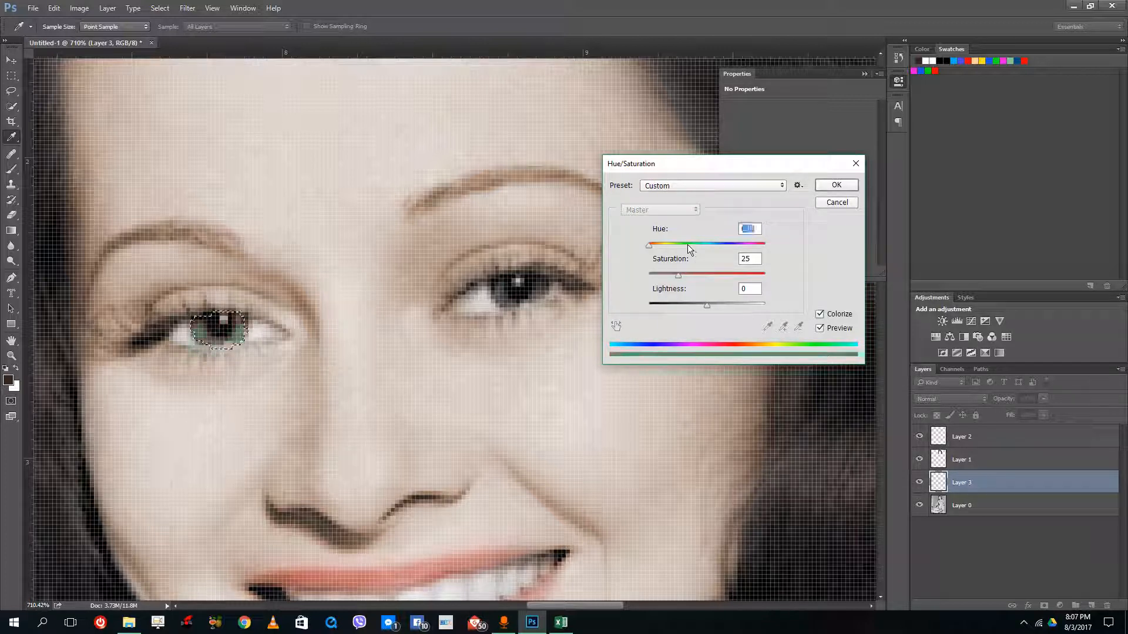
pyautogui.click(836, 185)
# - Select the woman's left iris on Layer 3 and tint it green using Hue/Saturation with Colorize enabled and hue 102
pyautogui.moveTo(503, 288); pyautogui.dragTo(524, 291)
pyautogui.click(51, 26)
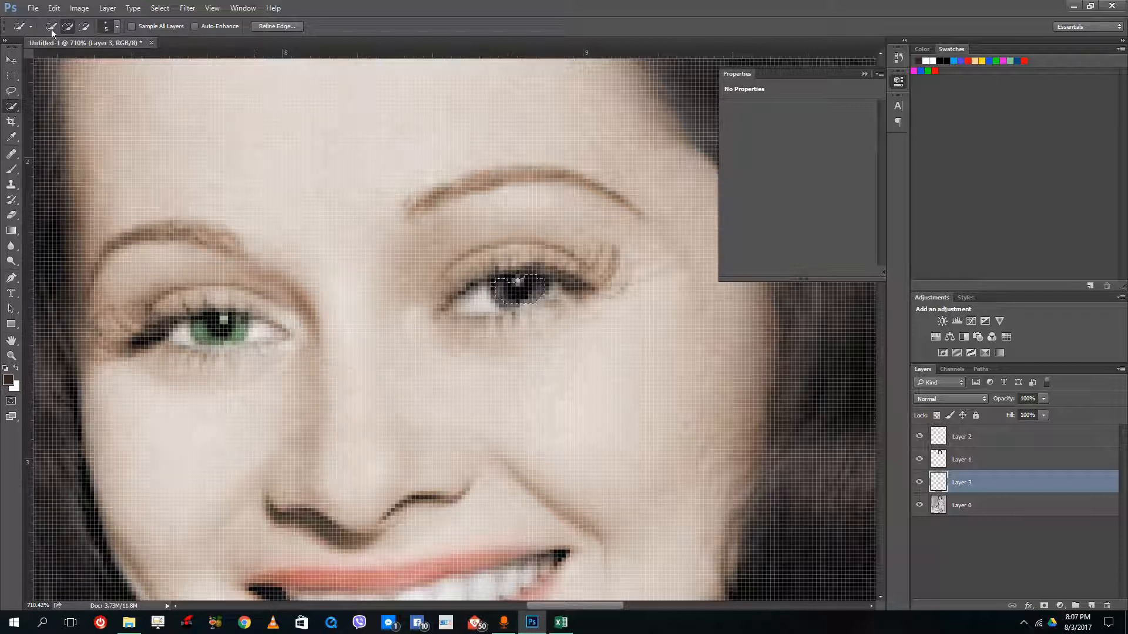
pyautogui.click(80, 8)
pyautogui.moveTo(159, 42)
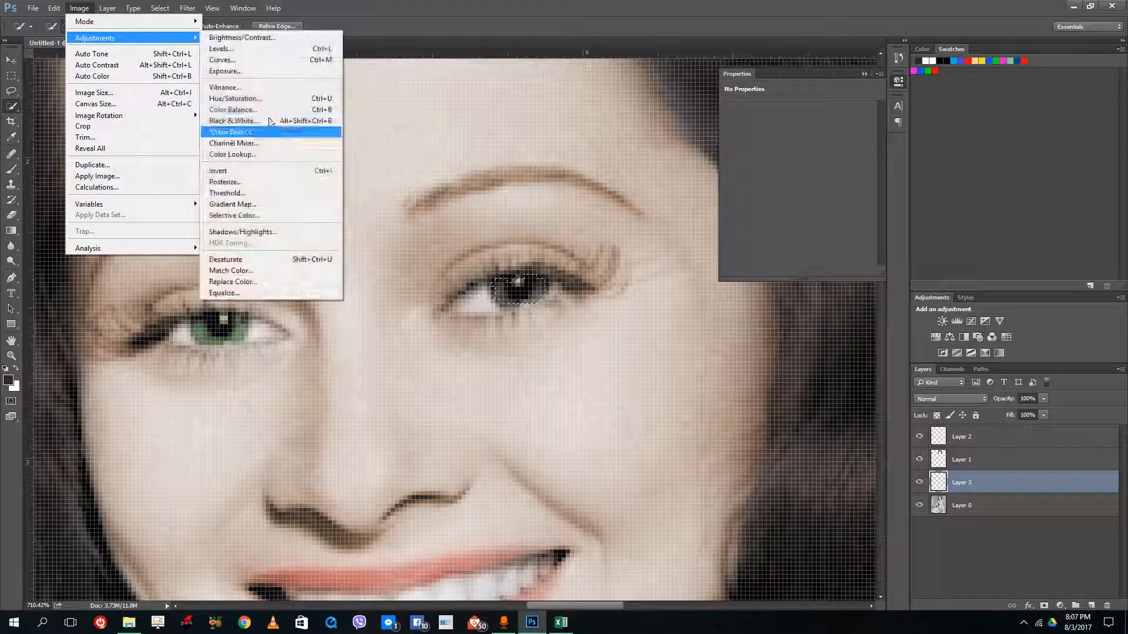
pyautogui.click(294, 101)
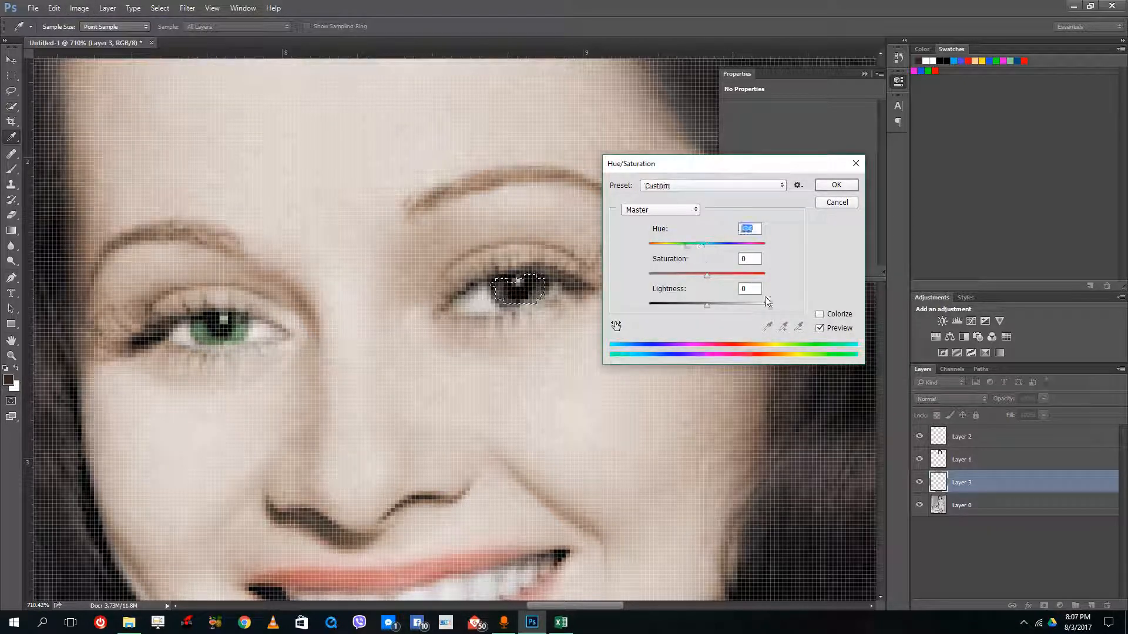
pyautogui.click(819, 314)
pyautogui.moveTo(679, 245); pyautogui.dragTo(693, 276)
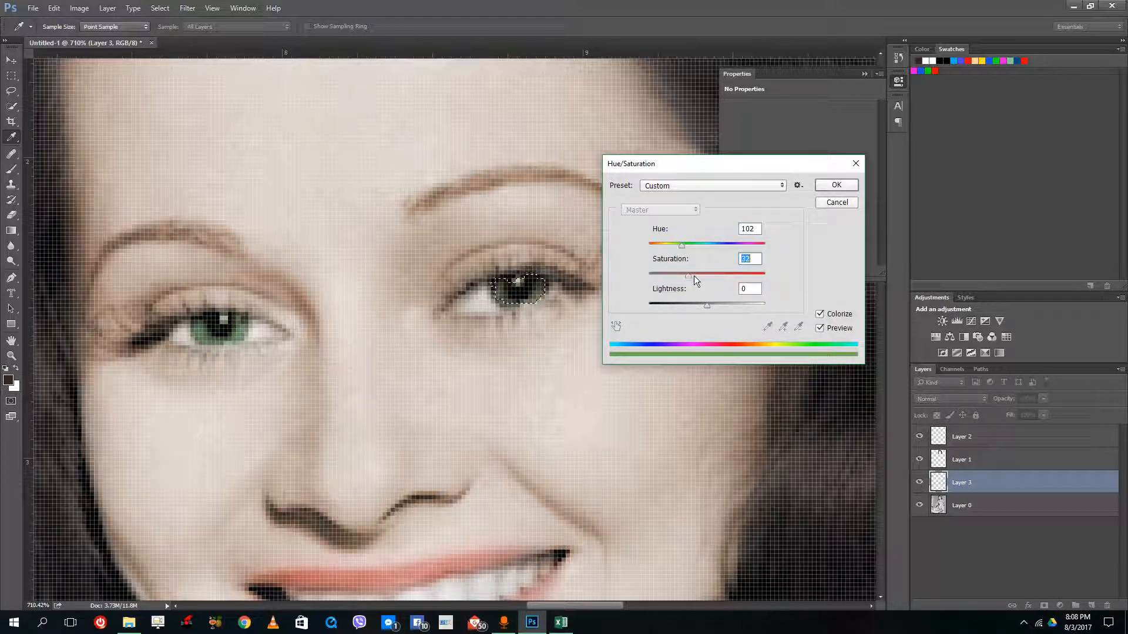
pyautogui.click(822, 188)
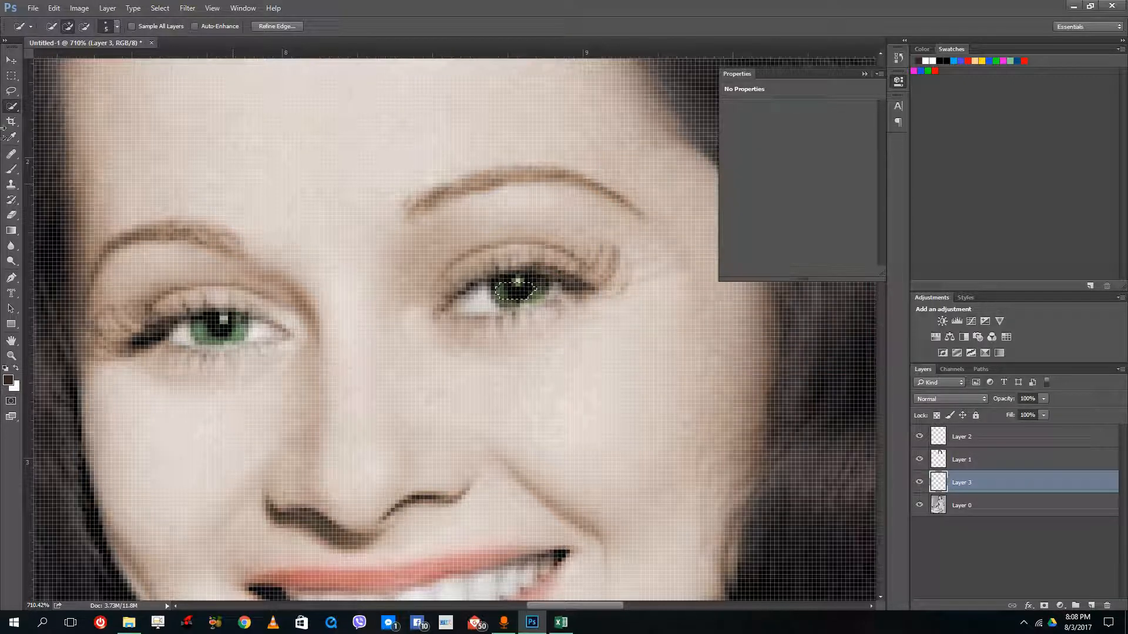
# - Switch to the Lasso tool and clear the selection around the left iris
pyautogui.click(11, 91)
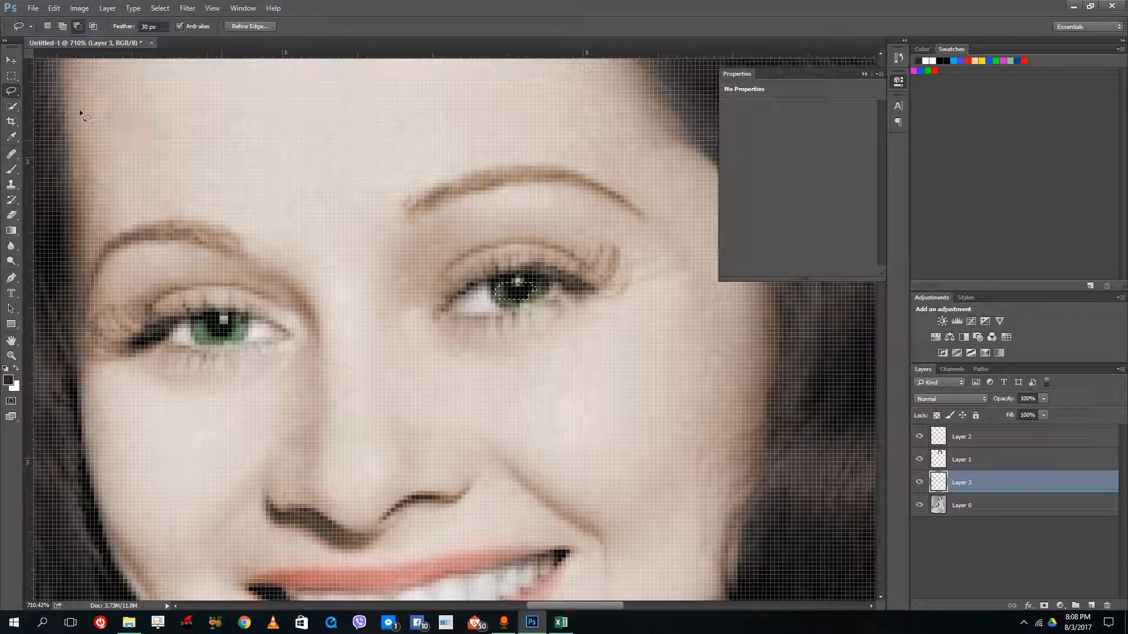
pyautogui.hotkey('ctrl', 'shift', 's')
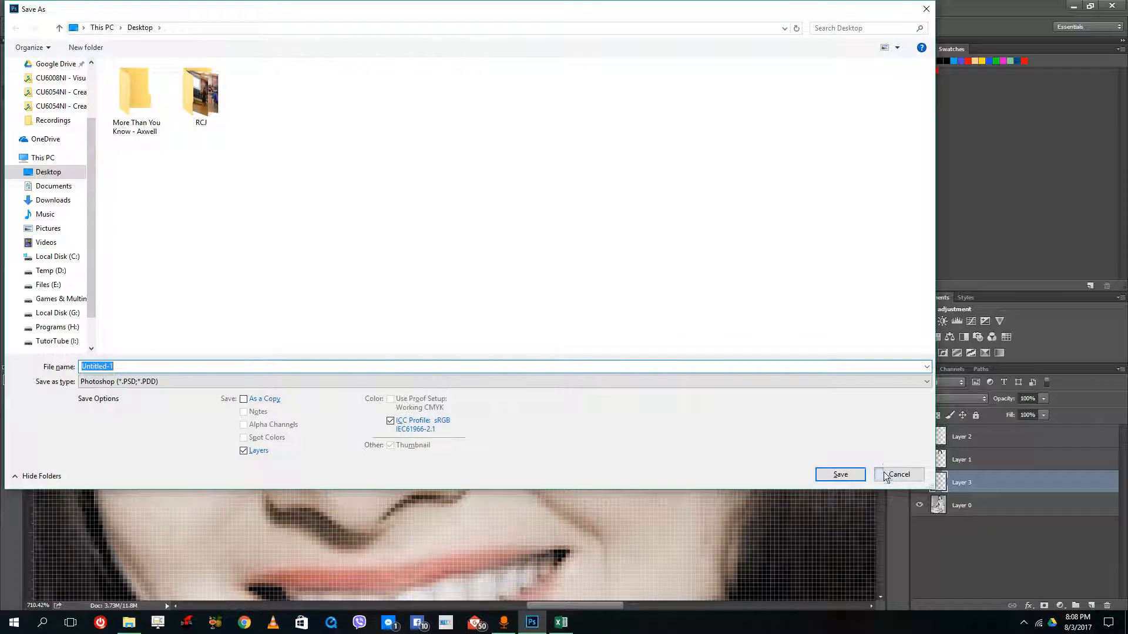
pyautogui.click(898, 474)
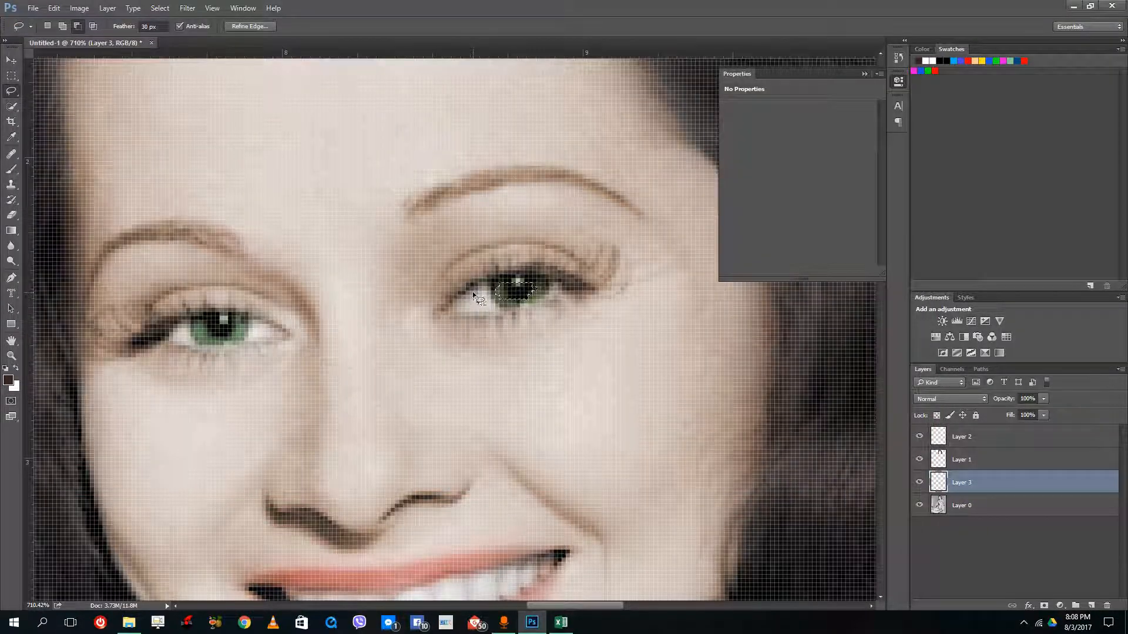
pyautogui.hotkey('ctrl', 'd')
# - Examine the tinted eyes and face up close and against the whole photo to judge the colorization
pyautogui.scroll(-5, 470, 288)
pyautogui.scroll(-2, 467, 280)
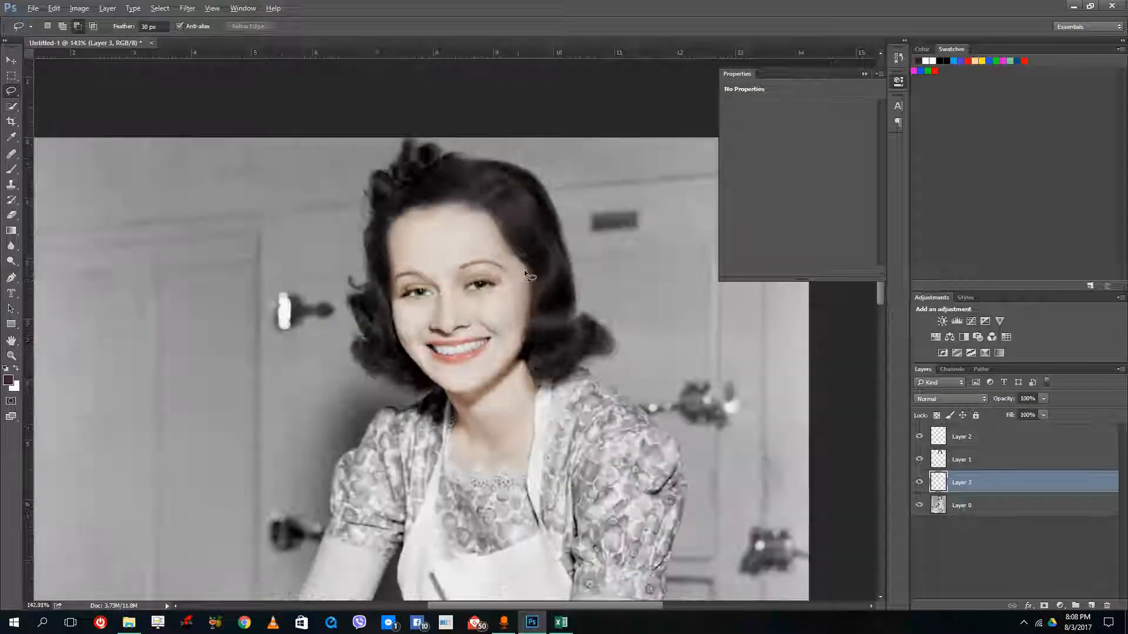
pyautogui.scroll(-2, 603, 270)
pyautogui.scroll(5, 608, 298)
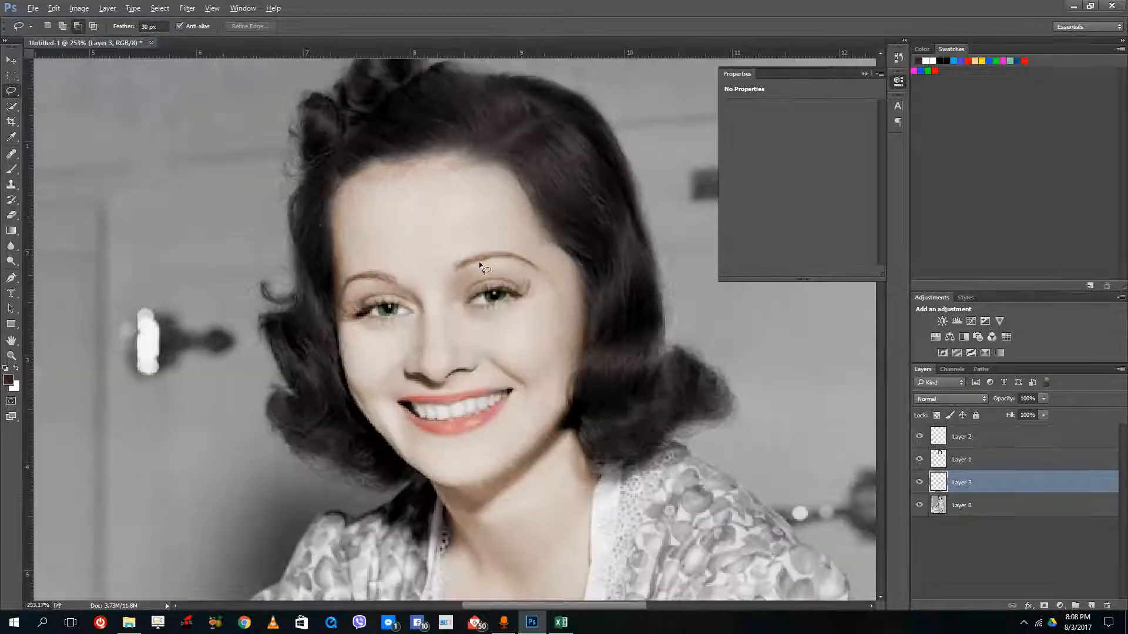
pyautogui.scroll(-5, 480, 266)
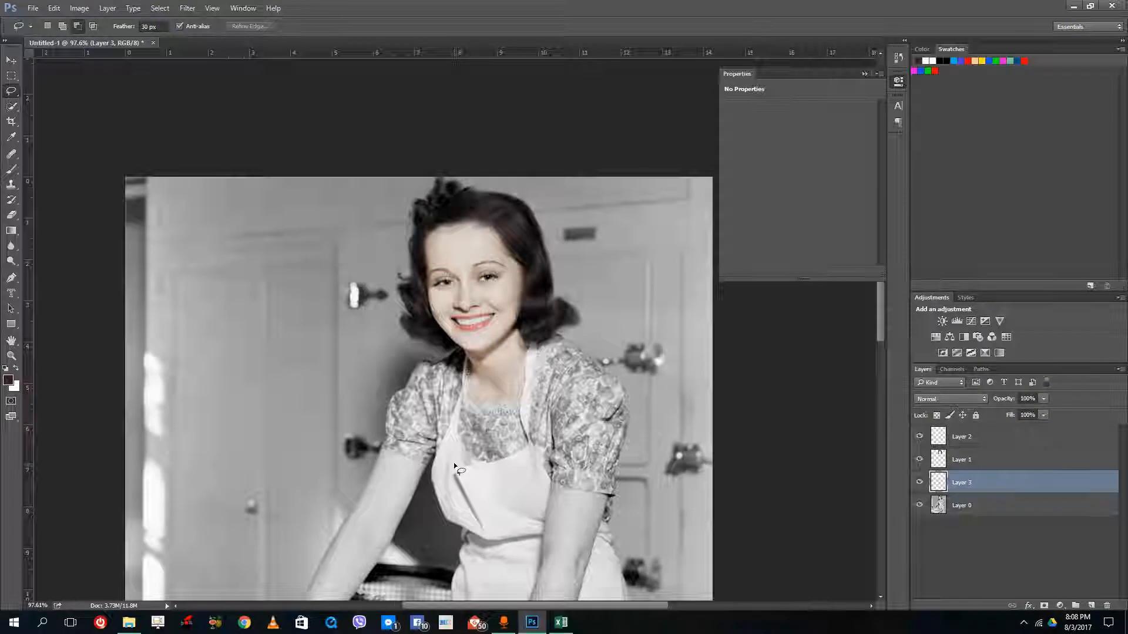
pyautogui.scroll(-1, 455, 467)
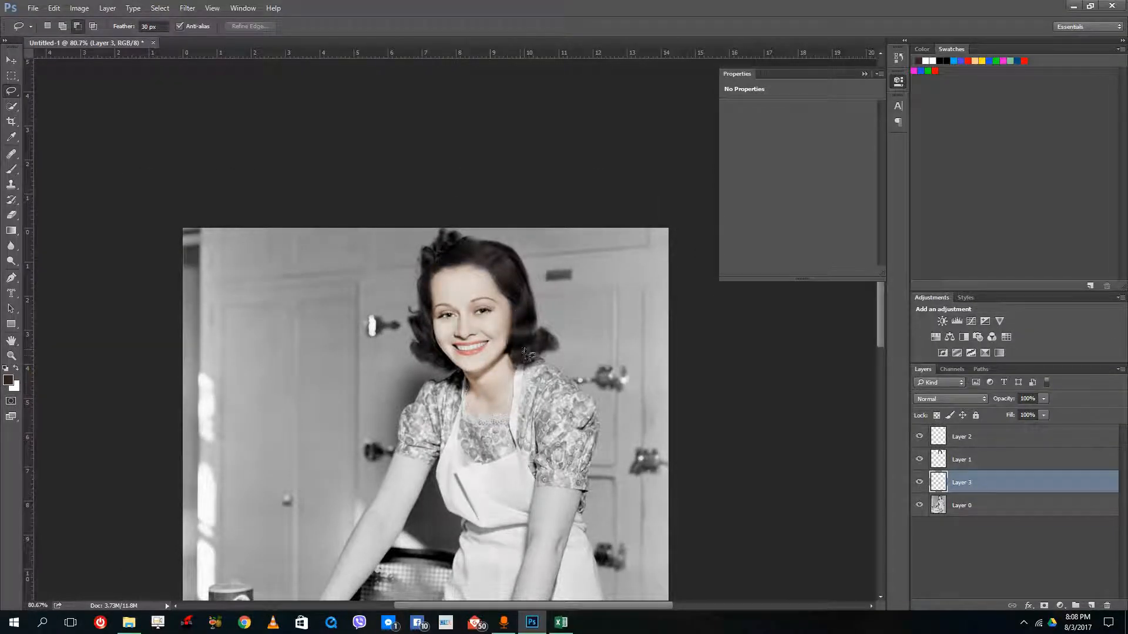
pyautogui.scroll(2, 516, 351)
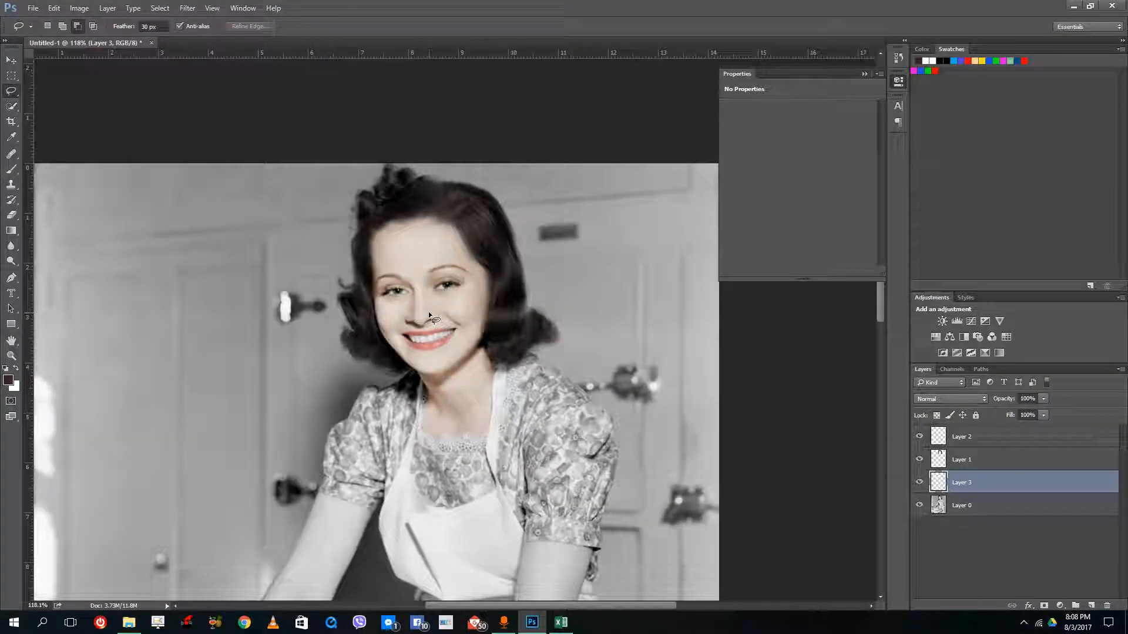
pyautogui.scroll(-1, 430, 316)
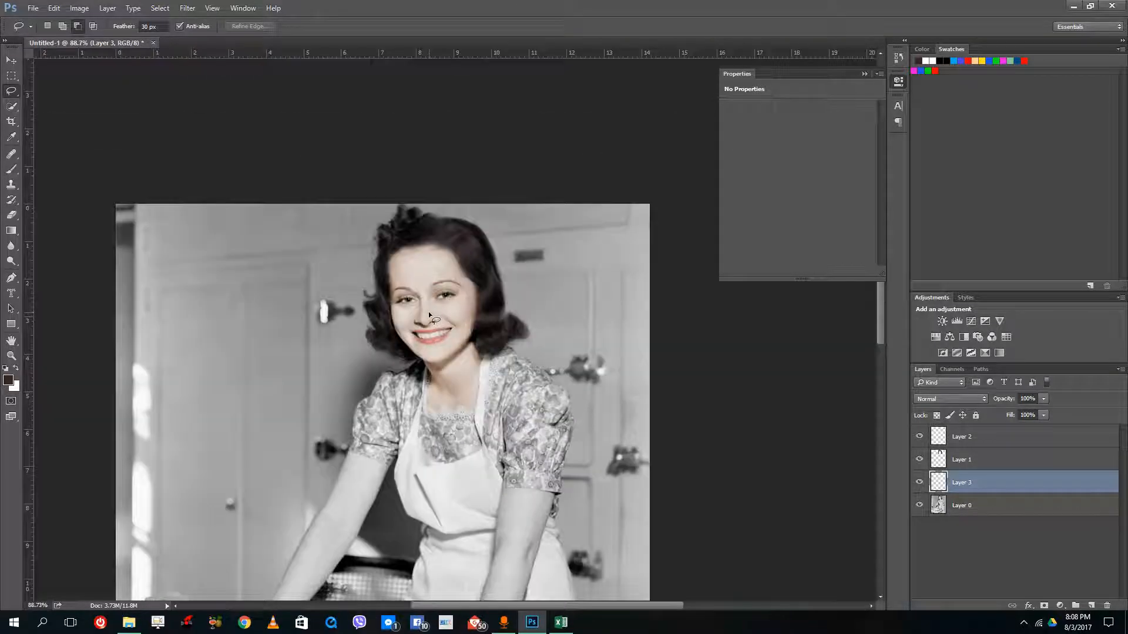